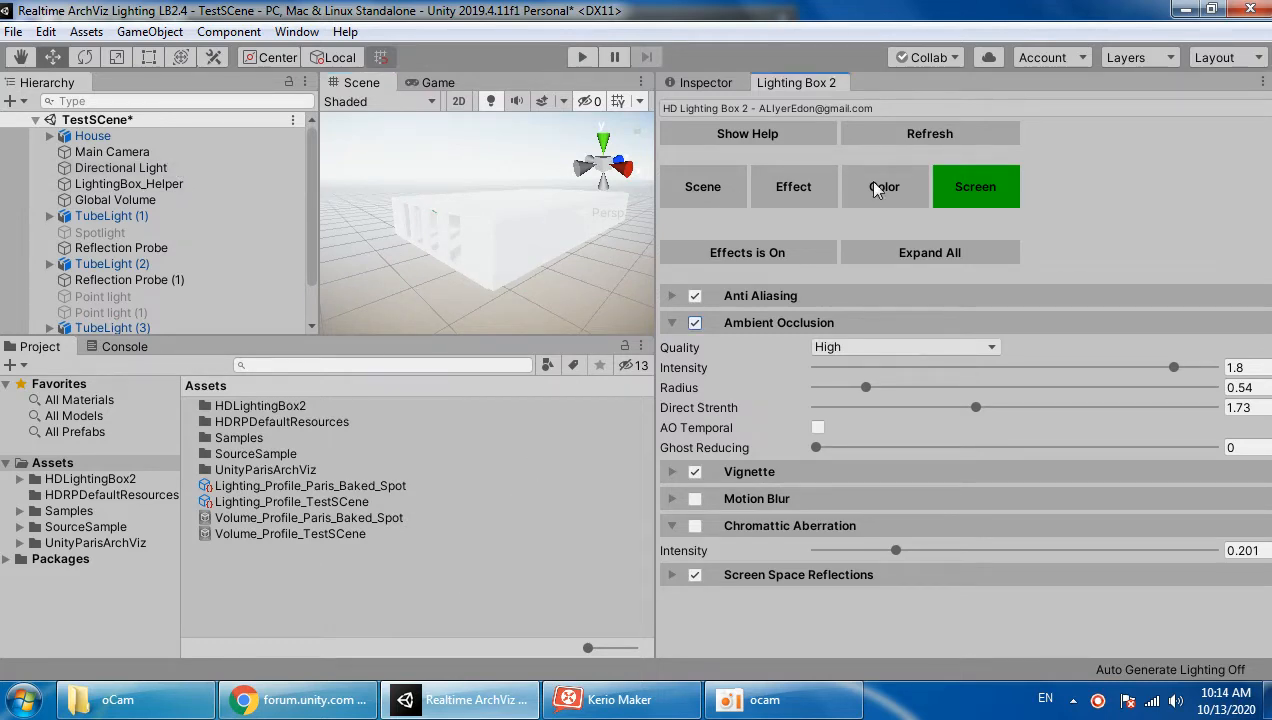
Step: Create a new lighting profile for the scene, saved as Lighting_Profile_TestSCene.asset in the Samples folder
{"action": "left_click", "coordinate": [795, 188]}
{"action": "left_click", "coordinate": [705, 195]}
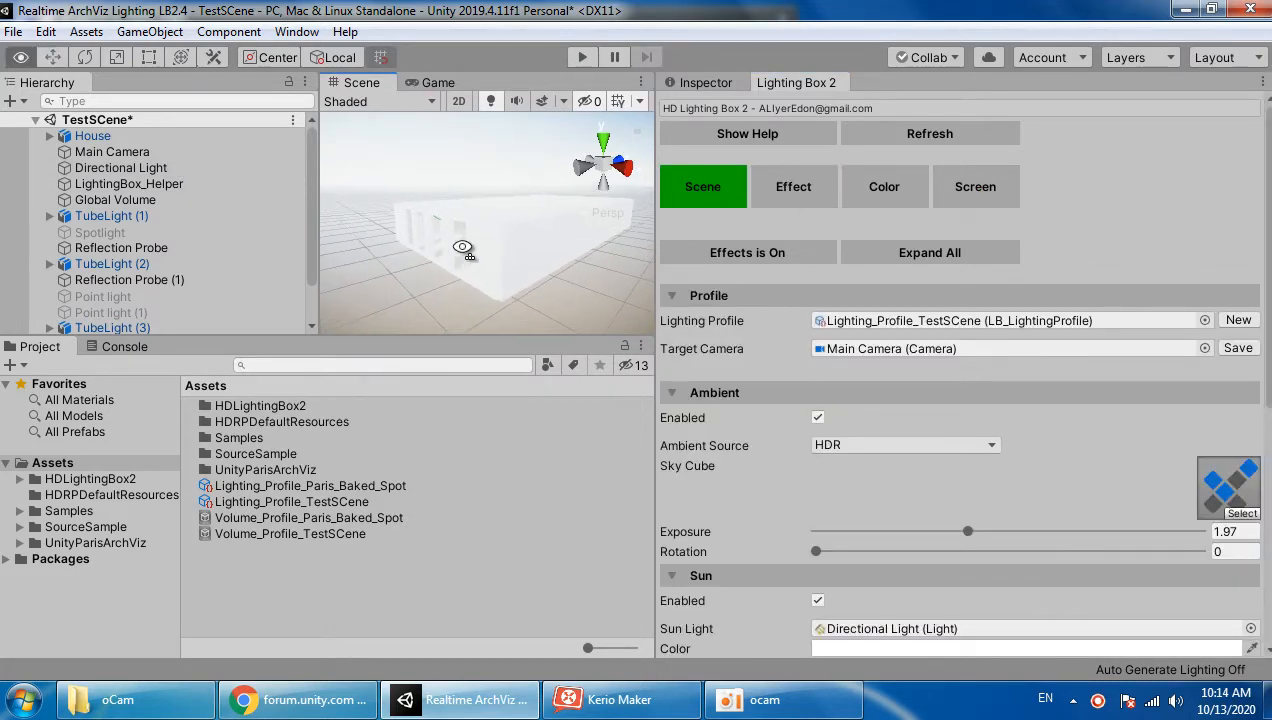
{"action": "left_click", "coordinate": [1237, 320]}
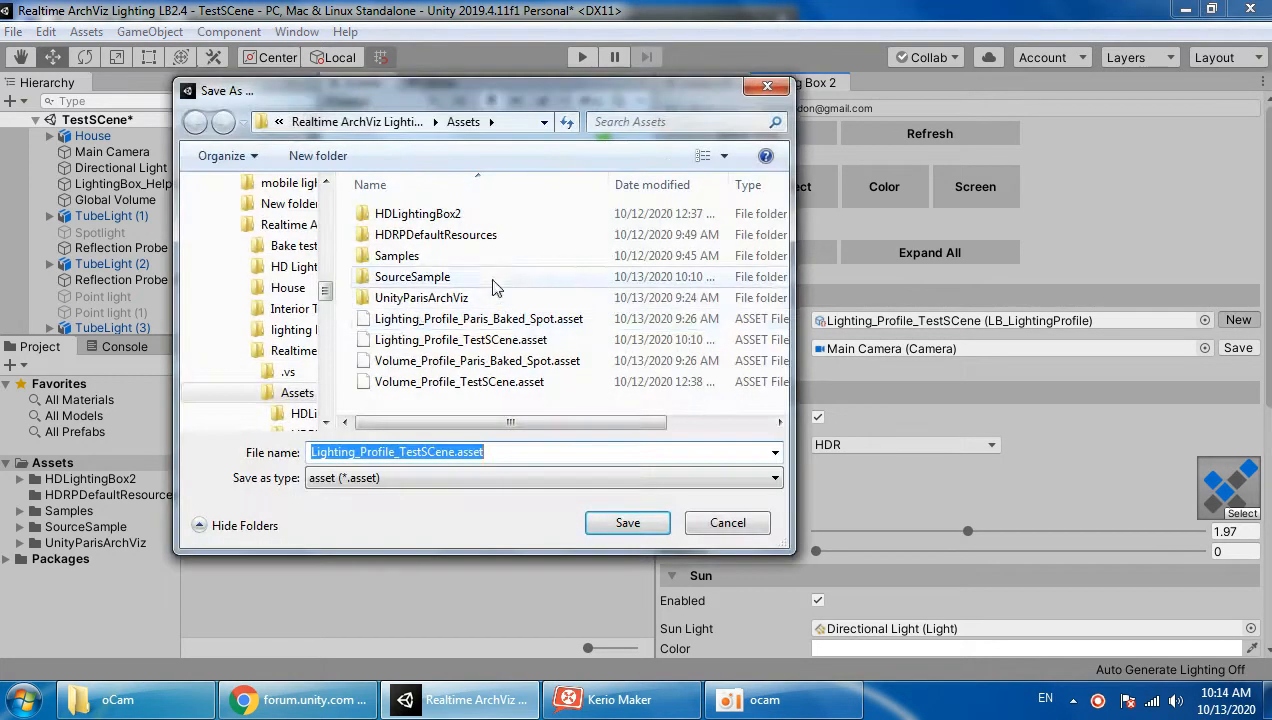
{"action": "double_click", "coordinate": [444, 259]}
{"action": "left_click", "coordinate": [627, 523]}
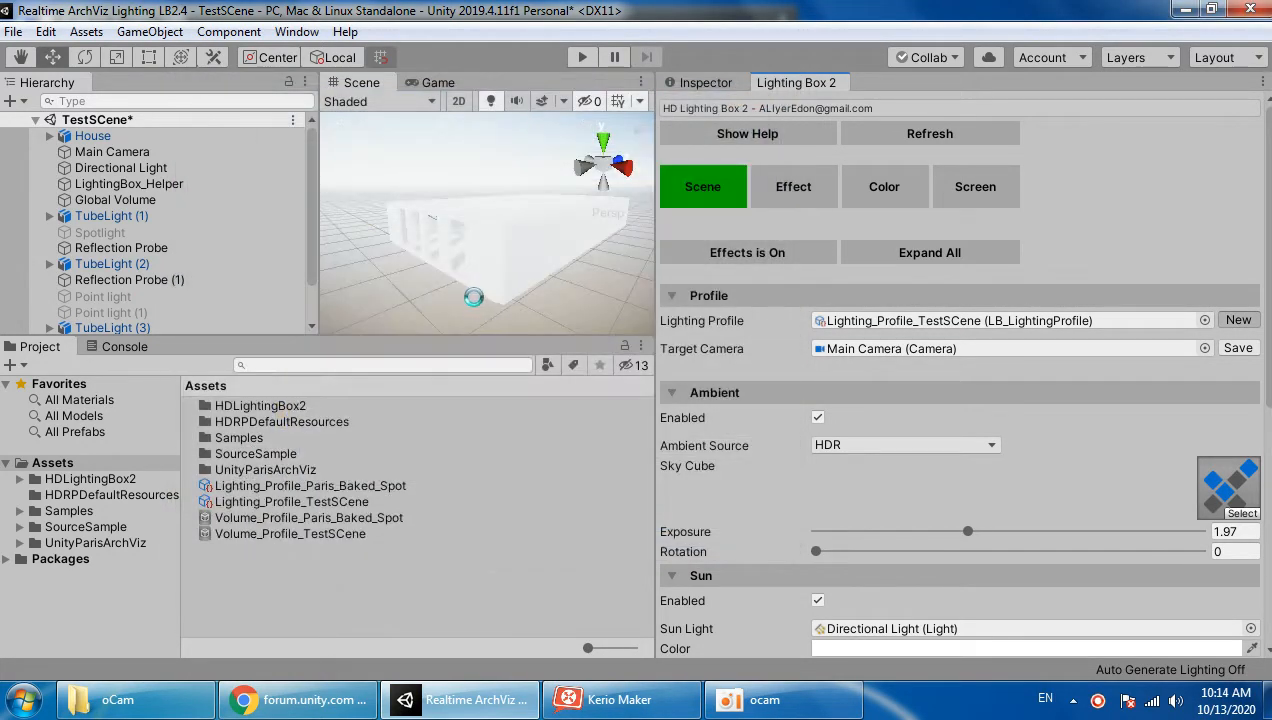
Step: Assign the Volume_Profile_TestSCene asset from the Samples folder as the environment profile in the Lighting settings
{"action": "scroll", "coordinate": [957, 572], "scroll_direction": "down", "scroll_amount": 10}
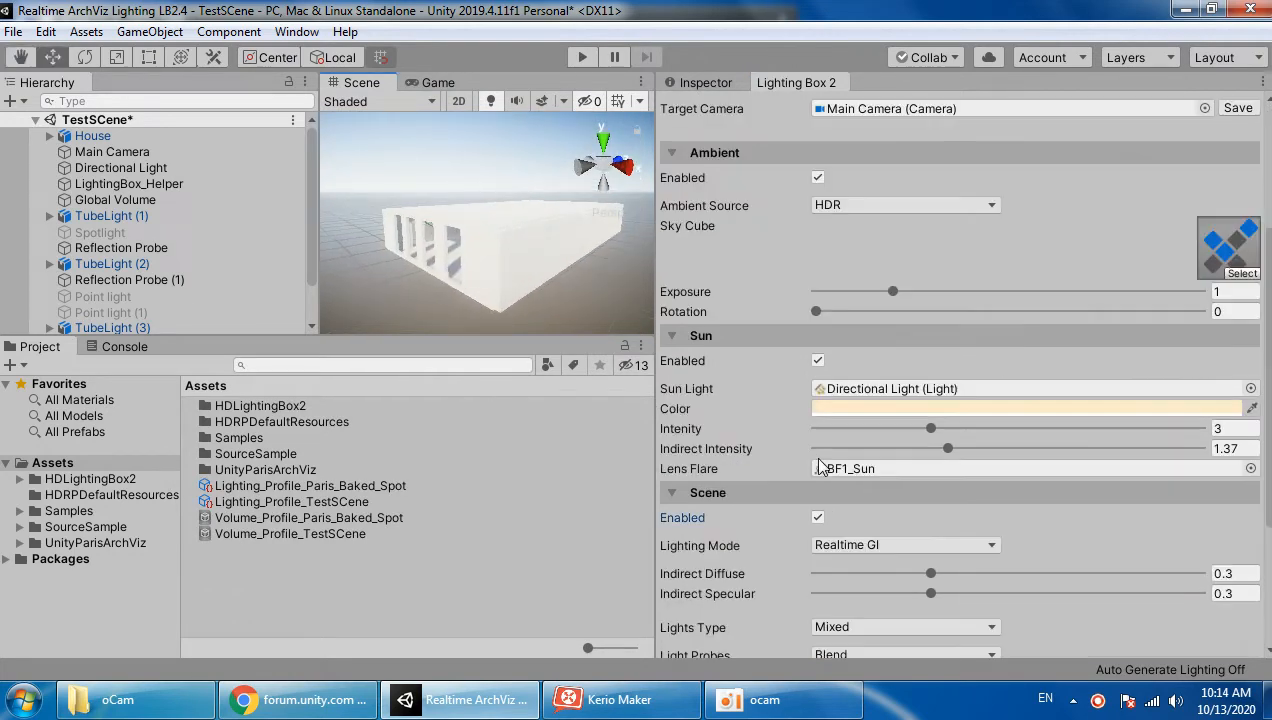
{"action": "right_click_drag", "start_coordinate": [583, 278], "coordinate": [545, 298]}
{"action": "key", "text": "w"}
{"action": "key", "text": "s"}
{"action": "key", "text": "w"}
{"action": "left_click", "coordinate": [940, 570]}
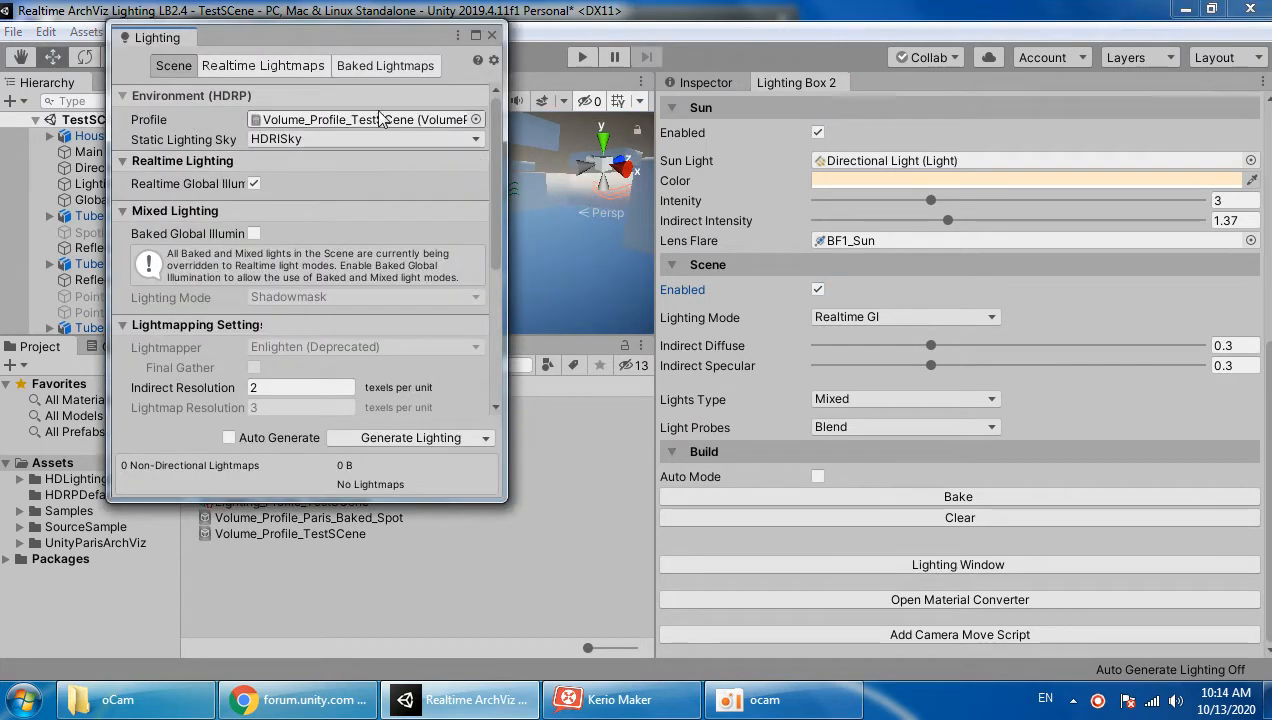
{"action": "scroll", "coordinate": [880, 265], "scroll_direction": "up", "scroll_amount": 5}
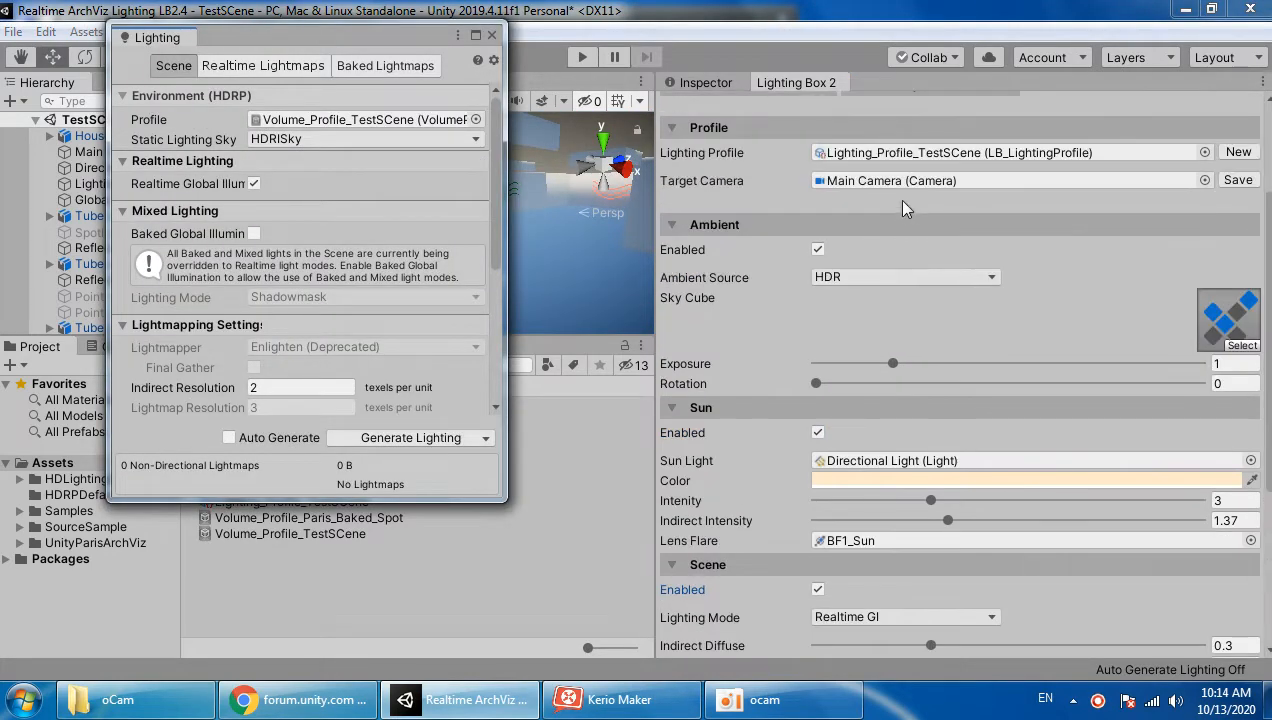
{"action": "left_click", "coordinate": [876, 154]}
{"action": "left_click_drag", "start_coordinate": [436, 46], "coordinate": [821, 63]}
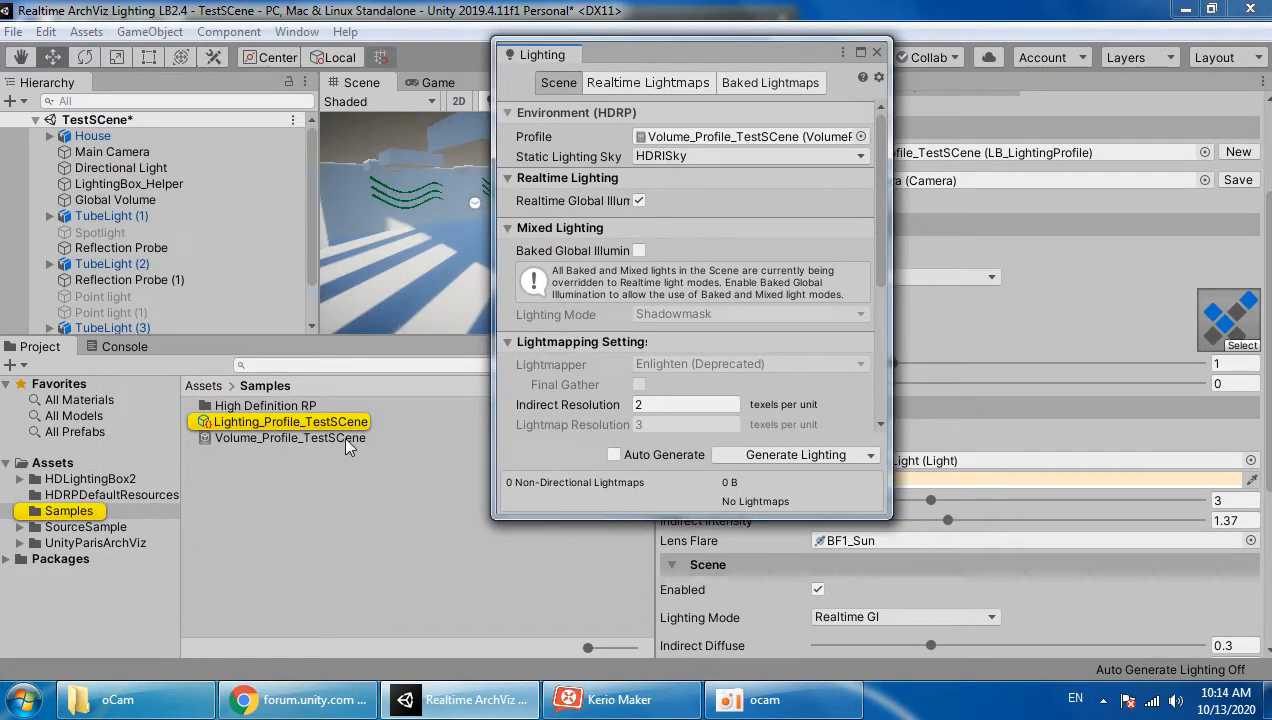
{"action": "left_click_drag", "start_coordinate": [345, 440], "coordinate": [662, 140]}
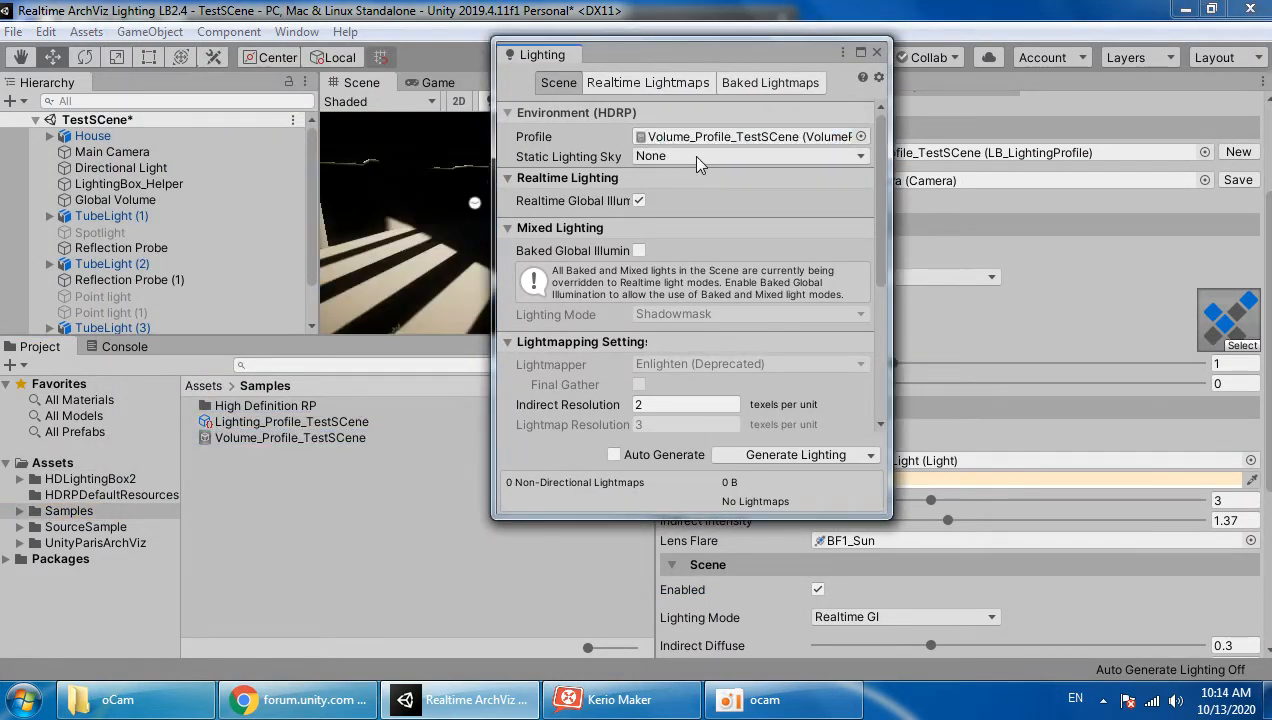
Step: Set the static lighting sky to HDRISky and close the Lighting settings
{"action": "left_click", "coordinate": [718, 157]}
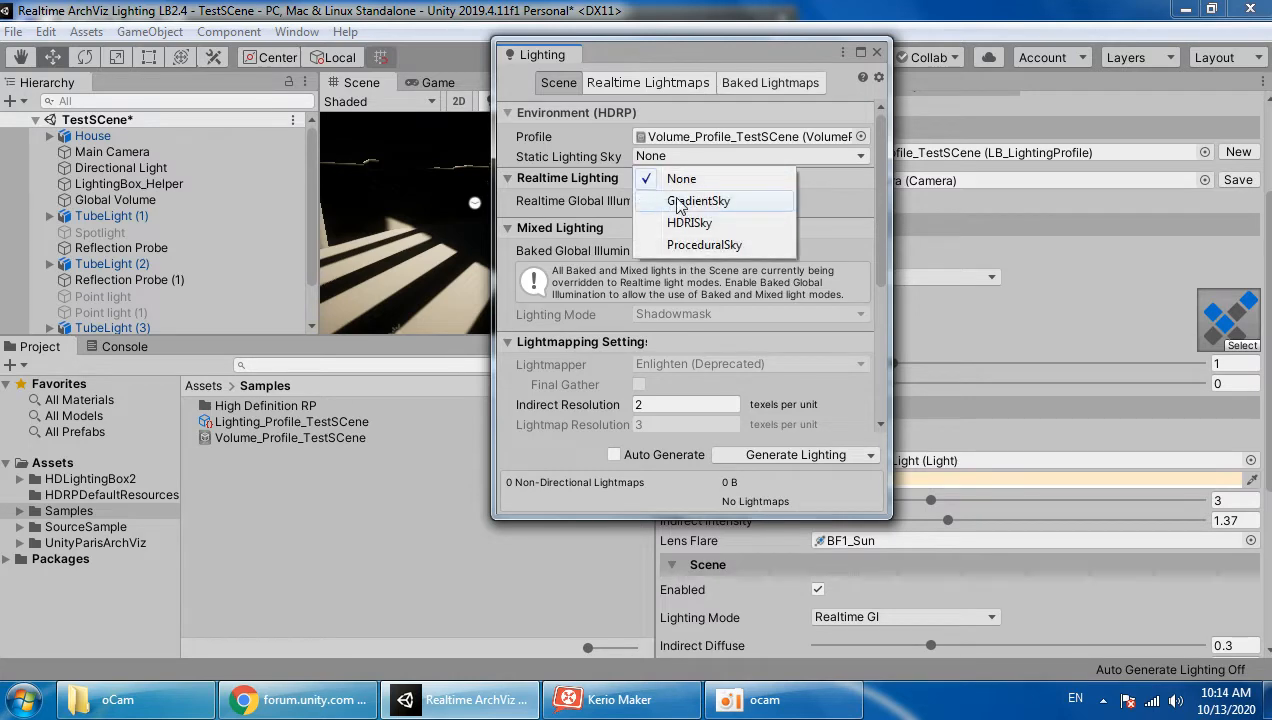
{"action": "left_click", "coordinate": [676, 228]}
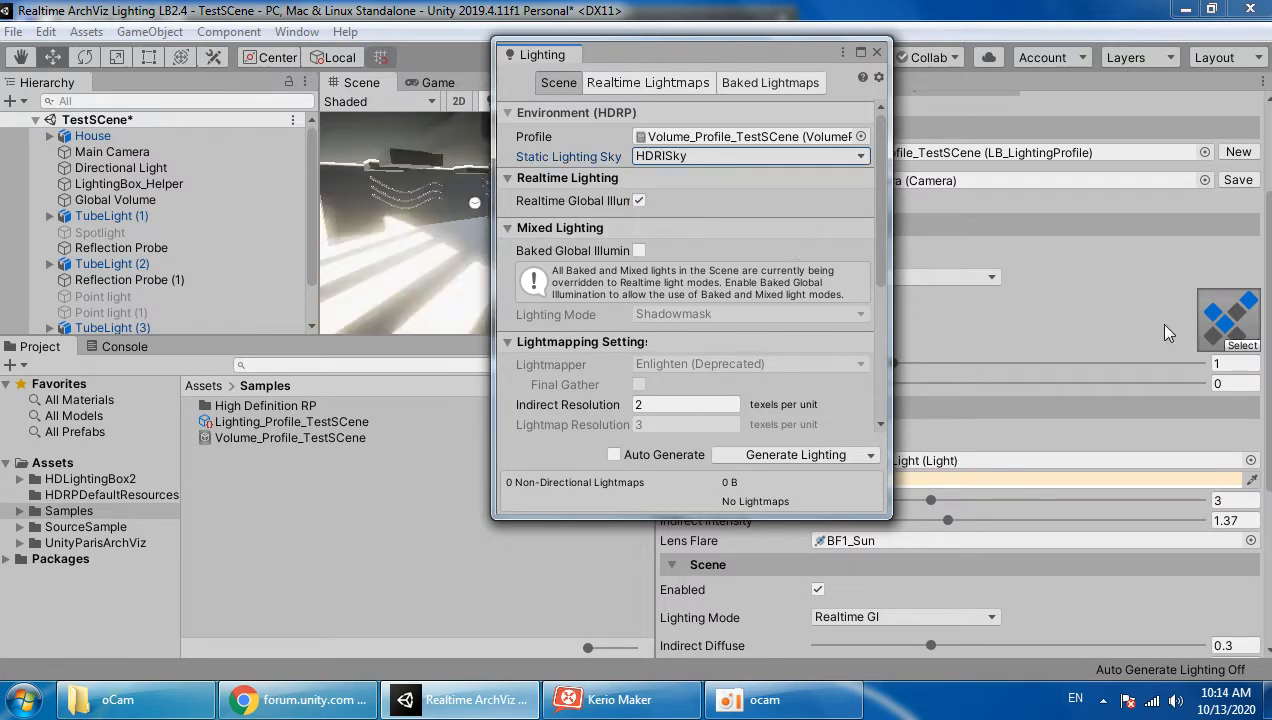
{"action": "left_click", "coordinate": [877, 53]}
Step: View the house from outside and lower the ambient sky exposure to about 0.62
{"action": "key", "text": "s"}
{"action": "right_click_drag", "start_coordinate": [588, 206], "coordinate": [594, 214]}
{"action": "key", "text": "w"}
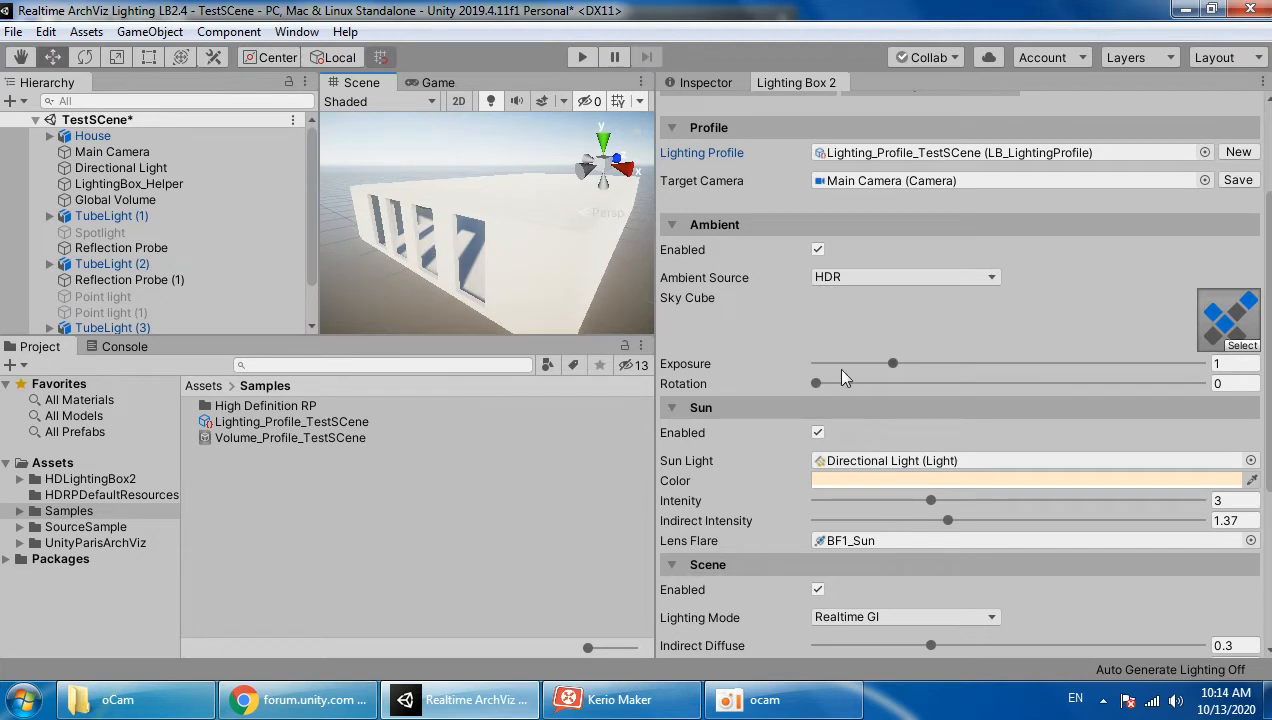
{"action": "left_click_drag", "start_coordinate": [892, 364], "coordinate": [866, 367]}
Step: Keep the scene's lighting mode on Realtime GI and set the lights type to Realtime
{"action": "scroll", "coordinate": [869, 503], "scroll_direction": "down", "scroll_amount": 3}
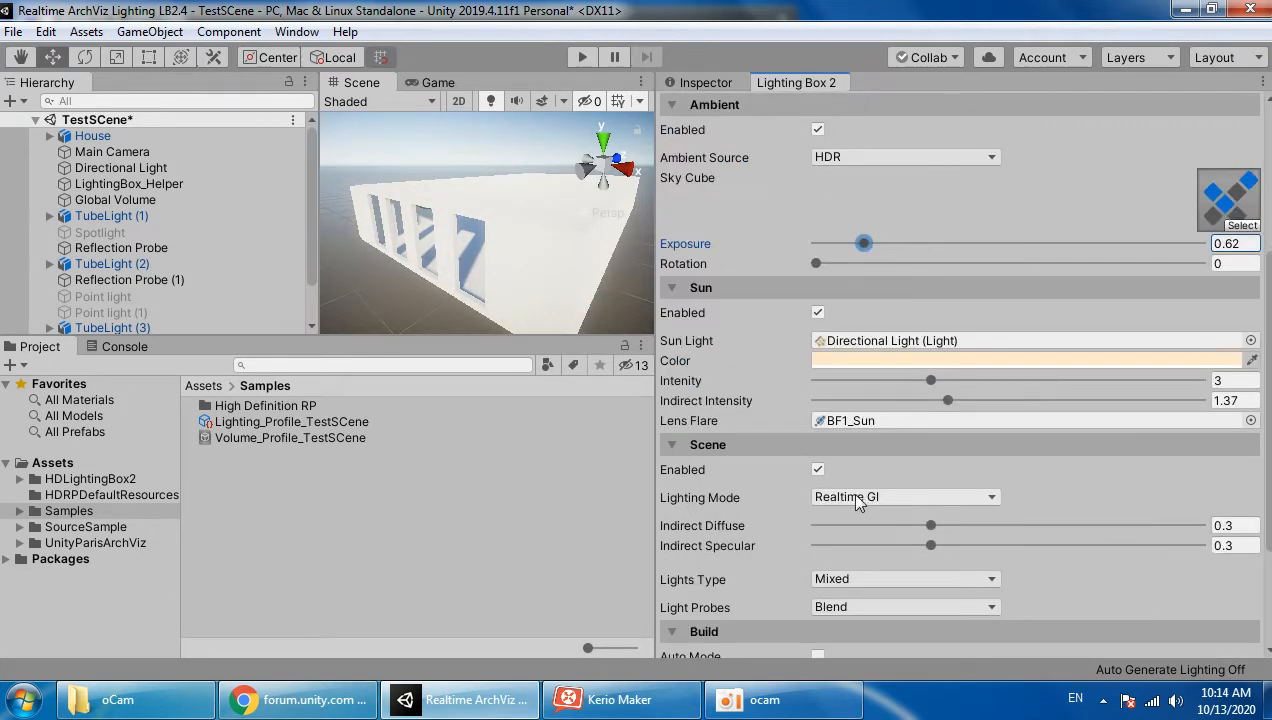
{"action": "scroll", "coordinate": [853, 458], "scroll_direction": "down", "scroll_amount": 4}
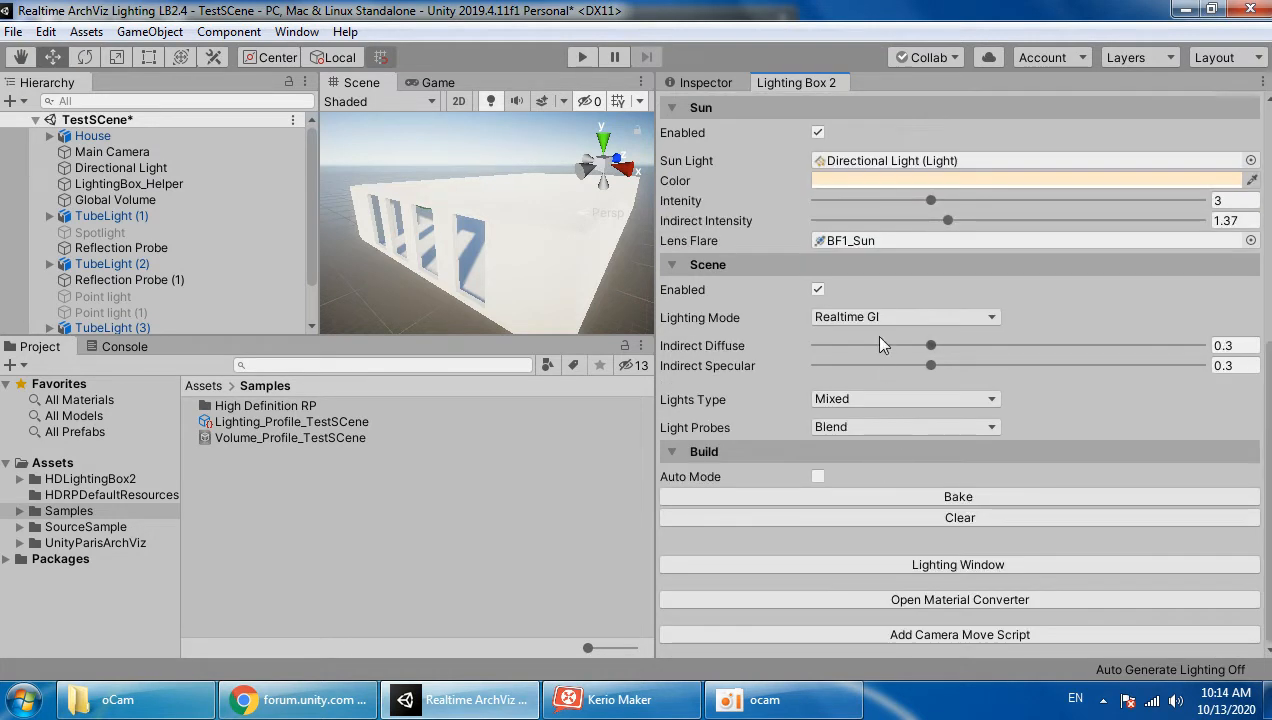
{"action": "left_click", "coordinate": [878, 318]}
{"action": "left_click", "coordinate": [868, 363]}
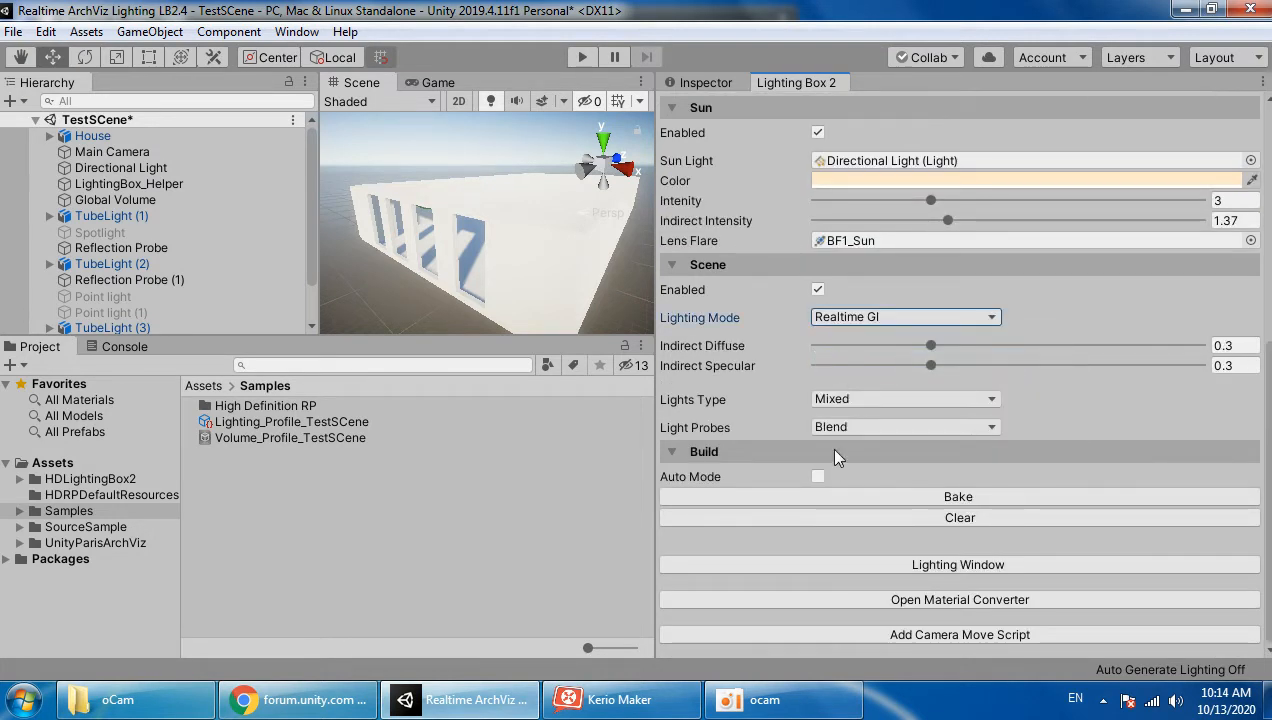
{"action": "left_click", "coordinate": [845, 399]}
{"action": "left_click", "coordinate": [850, 444]}
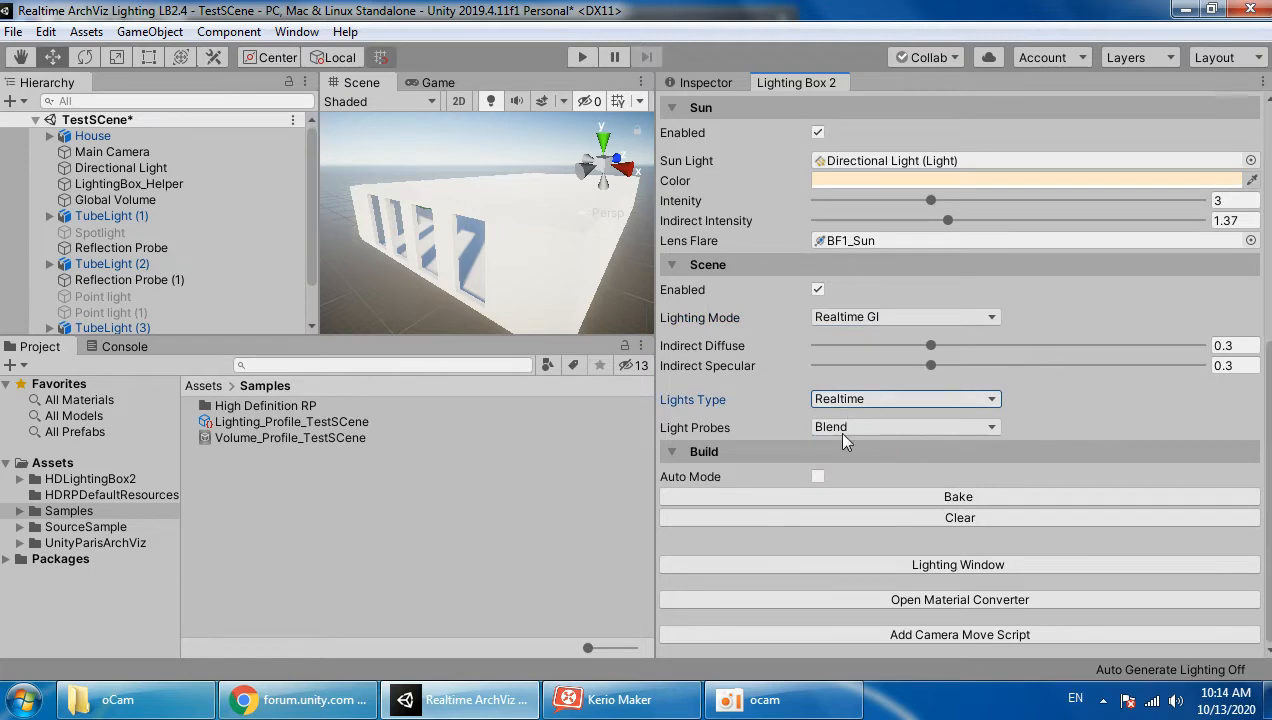
Step: Pick Default-VeryLowResolution as the lightmap parameters, check the realtime lightmaps, and close the Lighting settings
{"action": "left_click", "coordinate": [882, 562]}
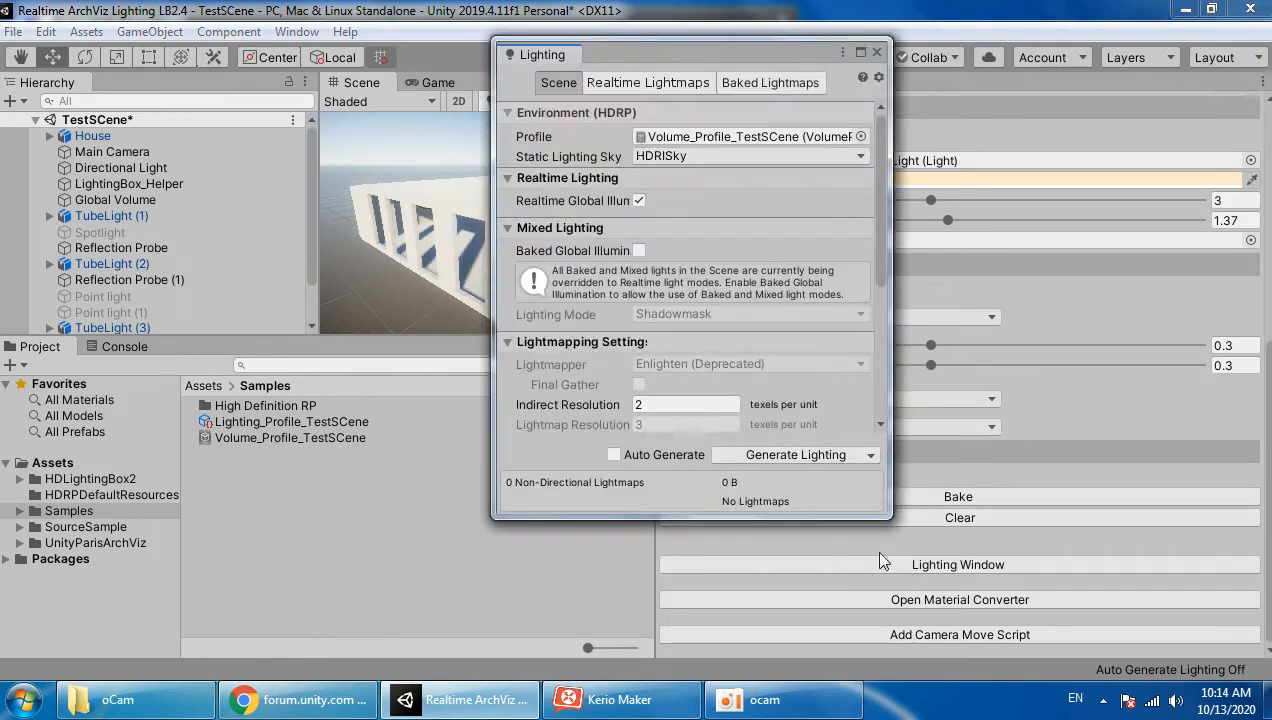
{"action": "scroll", "coordinate": [697, 390], "scroll_direction": "down", "scroll_amount": 5}
{"action": "left_click", "coordinate": [700, 344]}
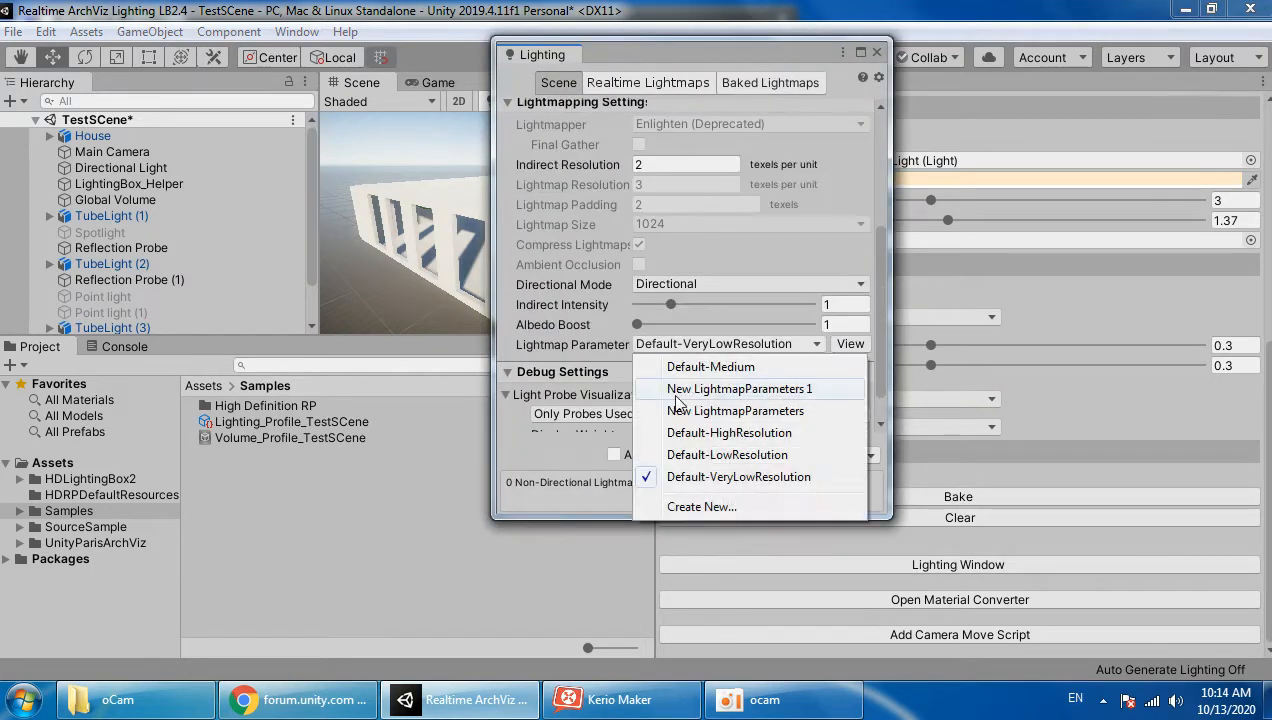
{"action": "left_click", "coordinate": [689, 482]}
{"action": "left_click", "coordinate": [664, 84]}
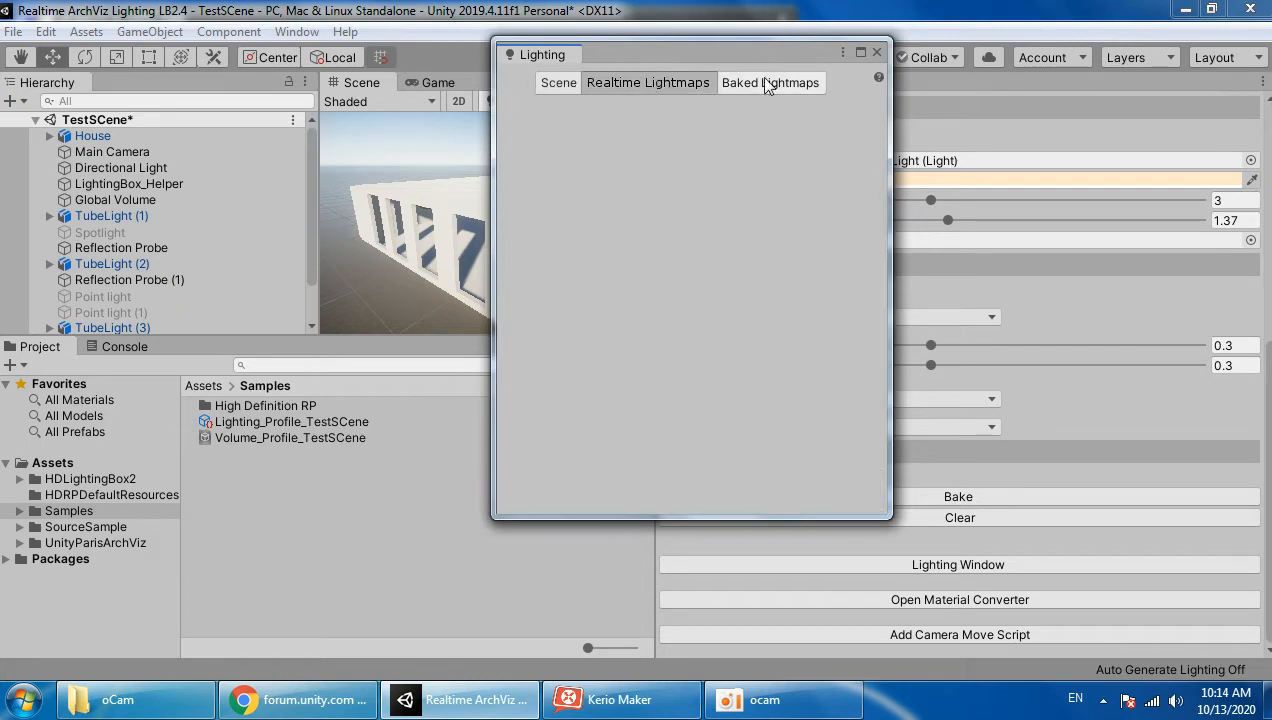
{"action": "left_click", "coordinate": [877, 55]}
Step: Bake the scene lighting while viewing the sunlit interior of the house
{"action": "key", "text": "w"}
{"action": "right_click_drag", "start_coordinate": [592, 230], "coordinate": [113, 183]}
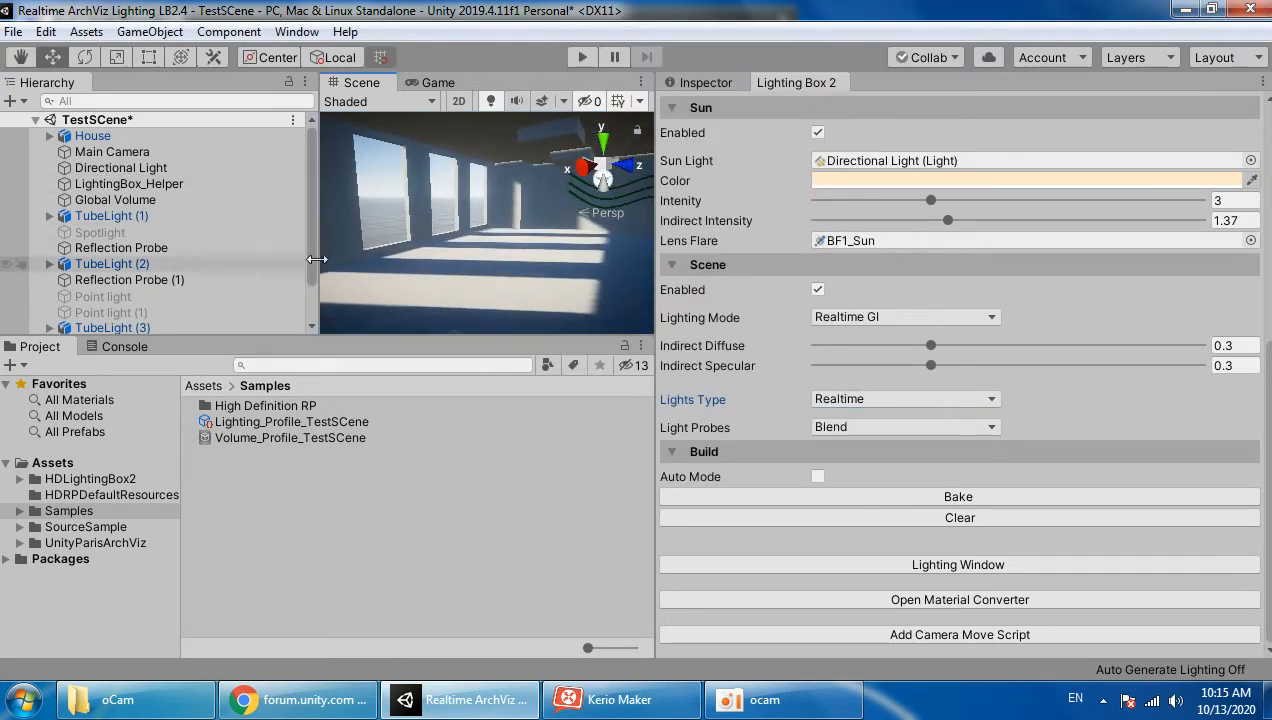
{"action": "right_click_drag", "start_coordinate": [556, 276], "coordinate": [522, 281]}
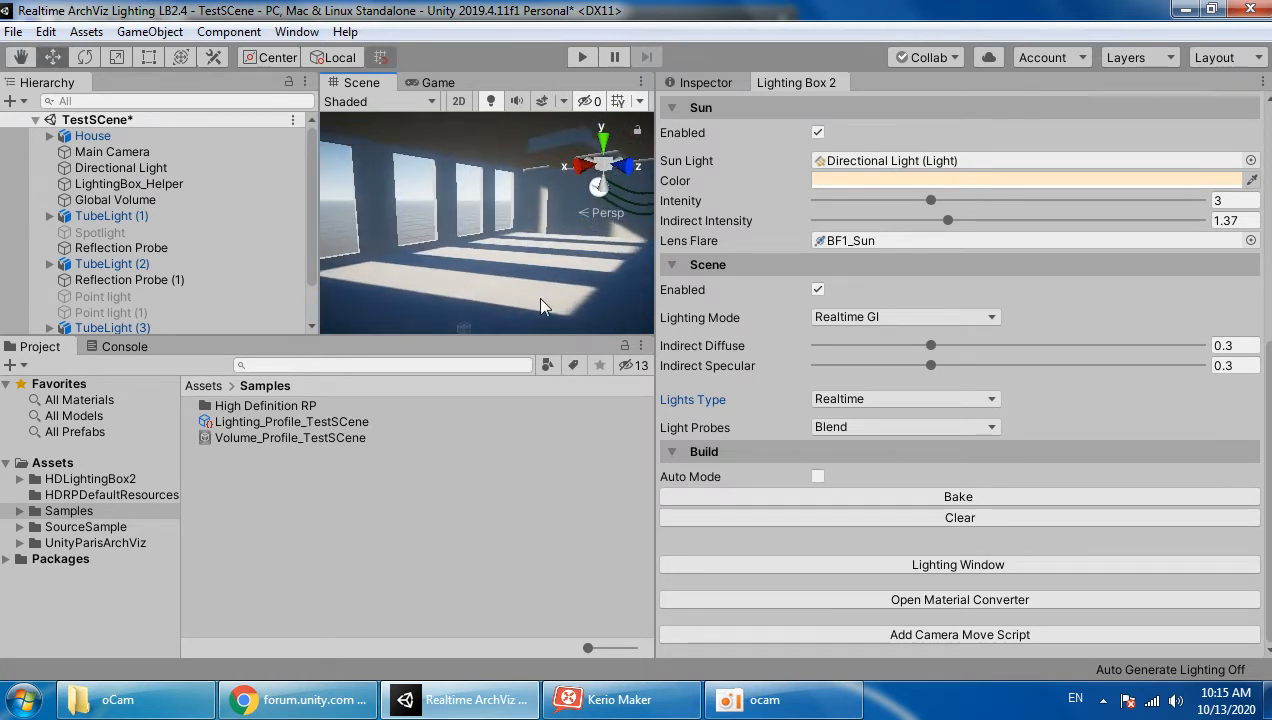
{"action": "left_click", "coordinate": [907, 502]}
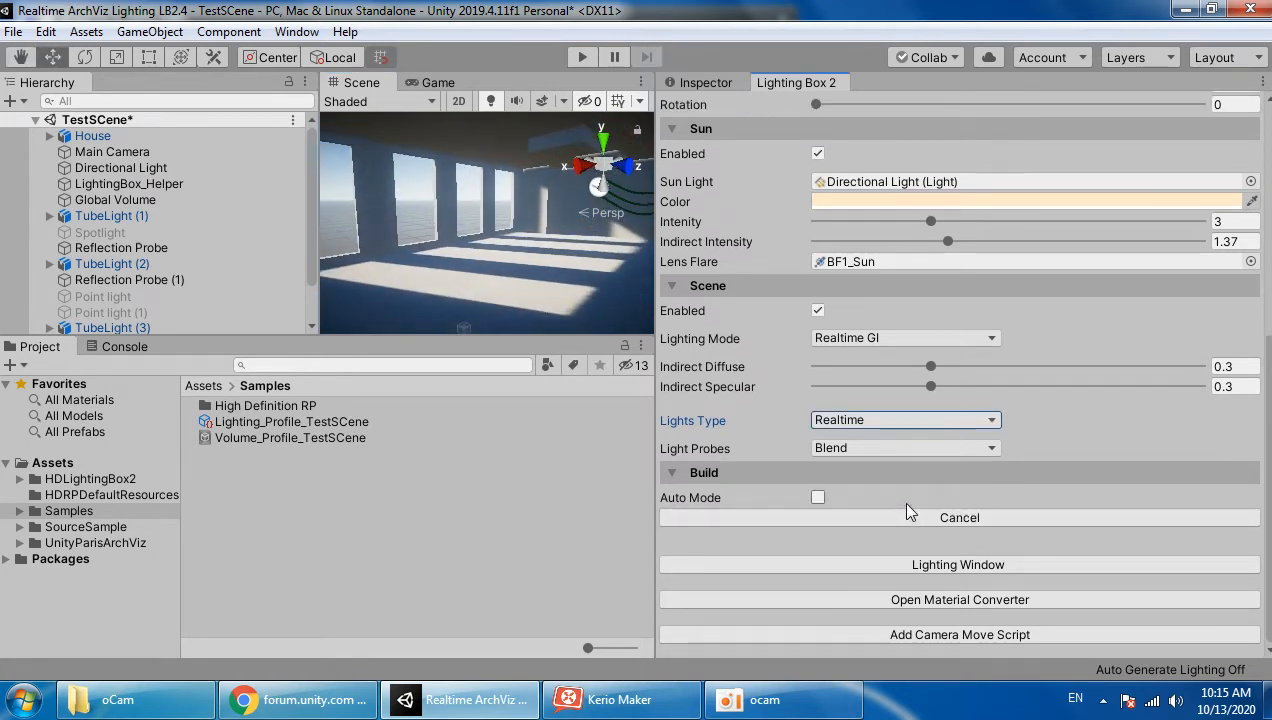
Step: Select the House object and check its Static setting before returning to the Lighting Box settings
{"action": "left_click", "coordinate": [509, 267]}
{"action": "left_click", "coordinate": [705, 82]}
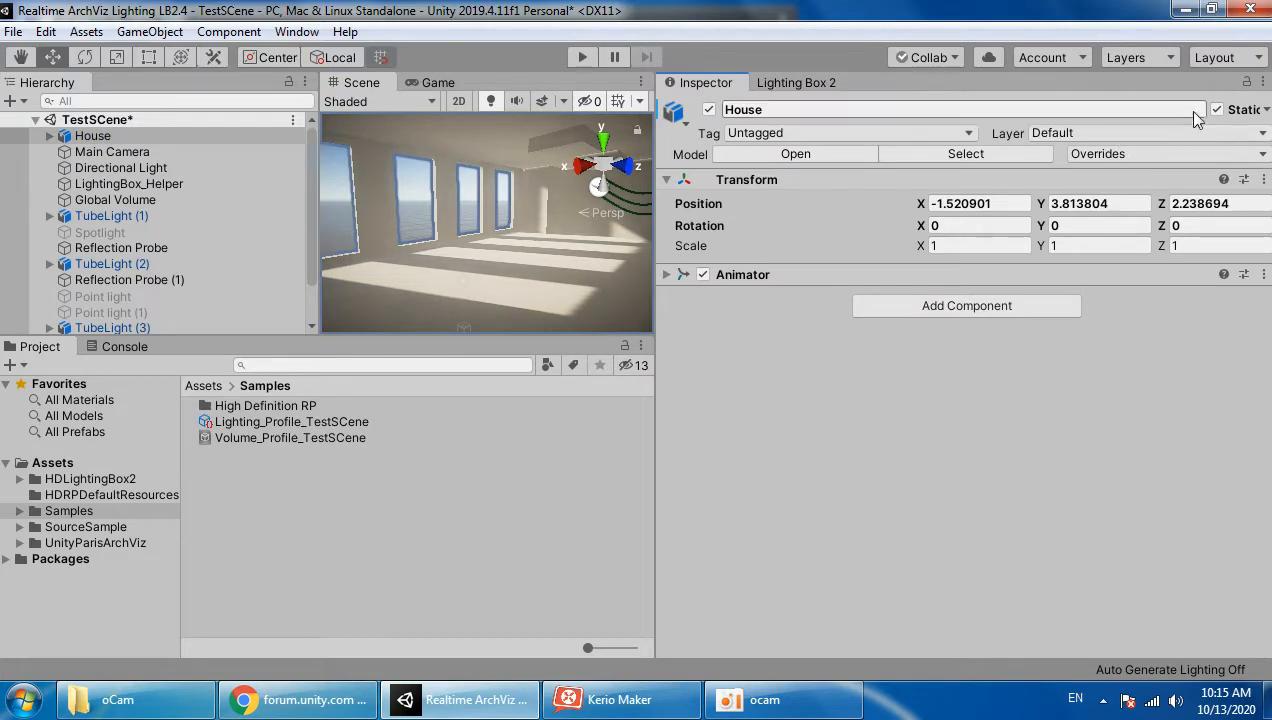
{"action": "left_click", "coordinate": [752, 82]}
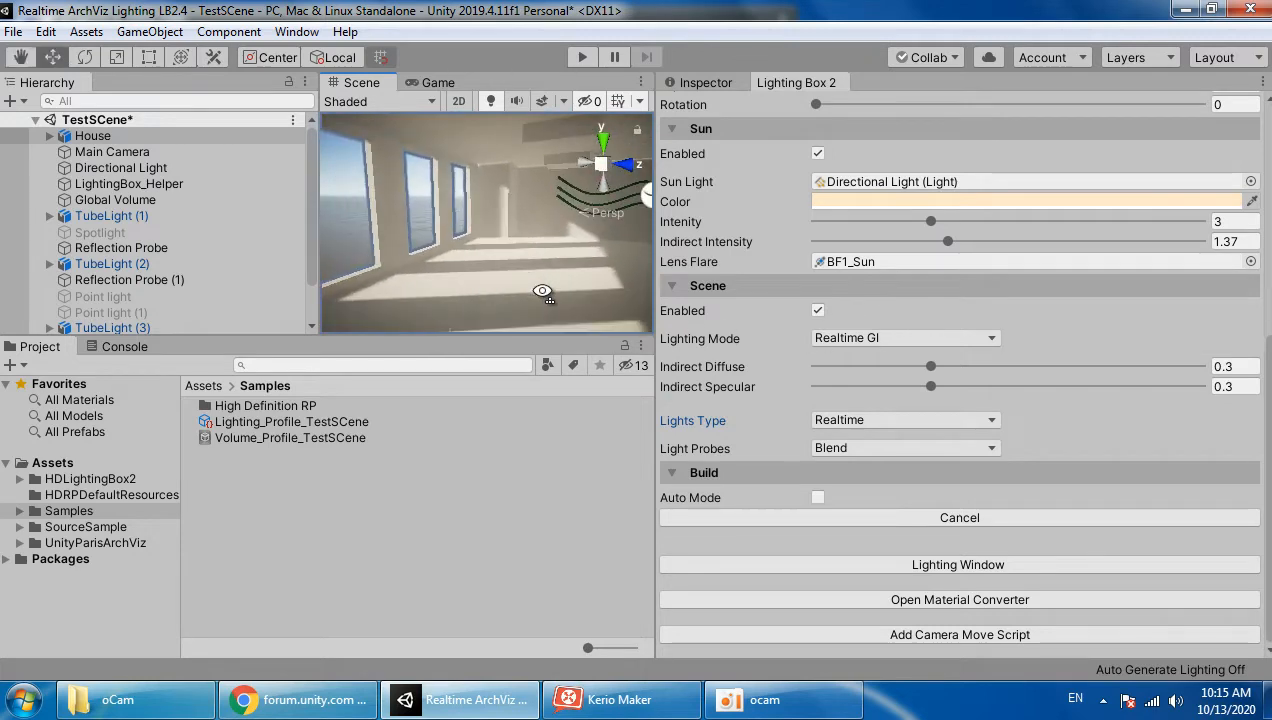
Step: Set the sun's indirect intensity to about 1.97 and its intensity to 3
{"action": "left_click_drag", "start_coordinate": [948, 245], "coordinate": [1032, 241]}
{"action": "right_click_drag", "start_coordinate": [723, 261], "coordinate": [786, 263]}
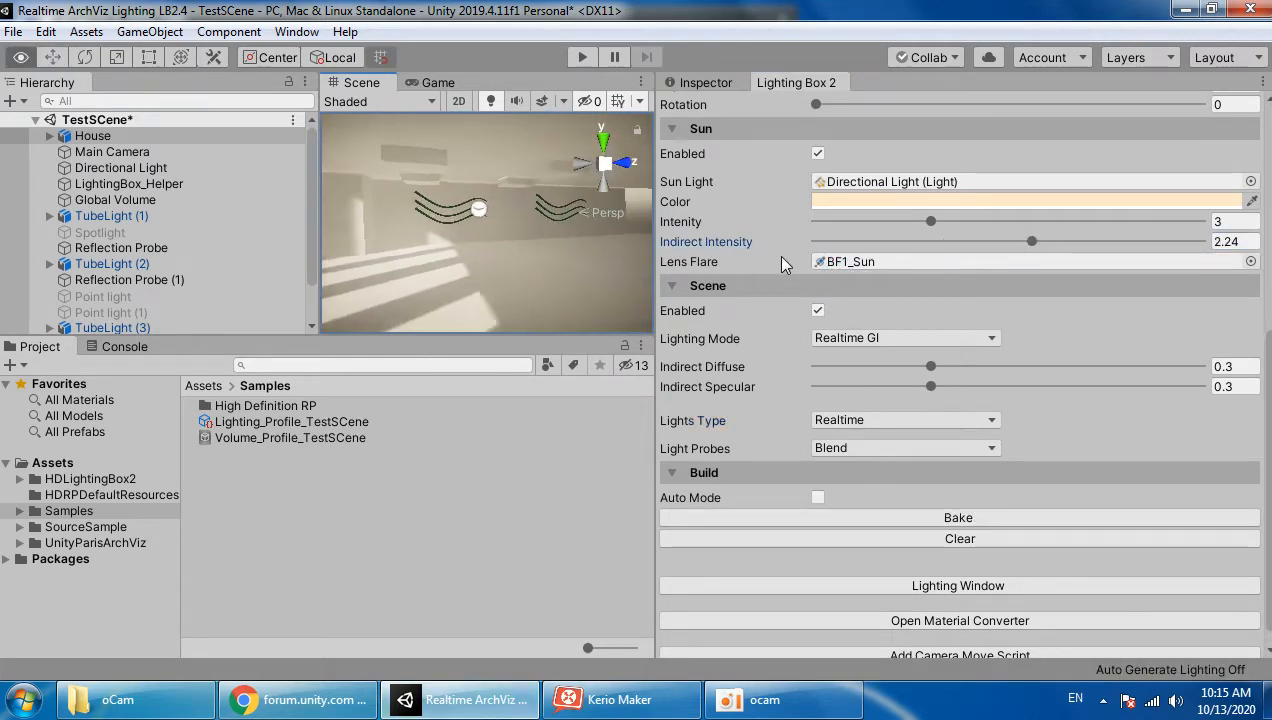
{"action": "left_click_drag", "start_coordinate": [1117, 250], "coordinate": [955, 247]}
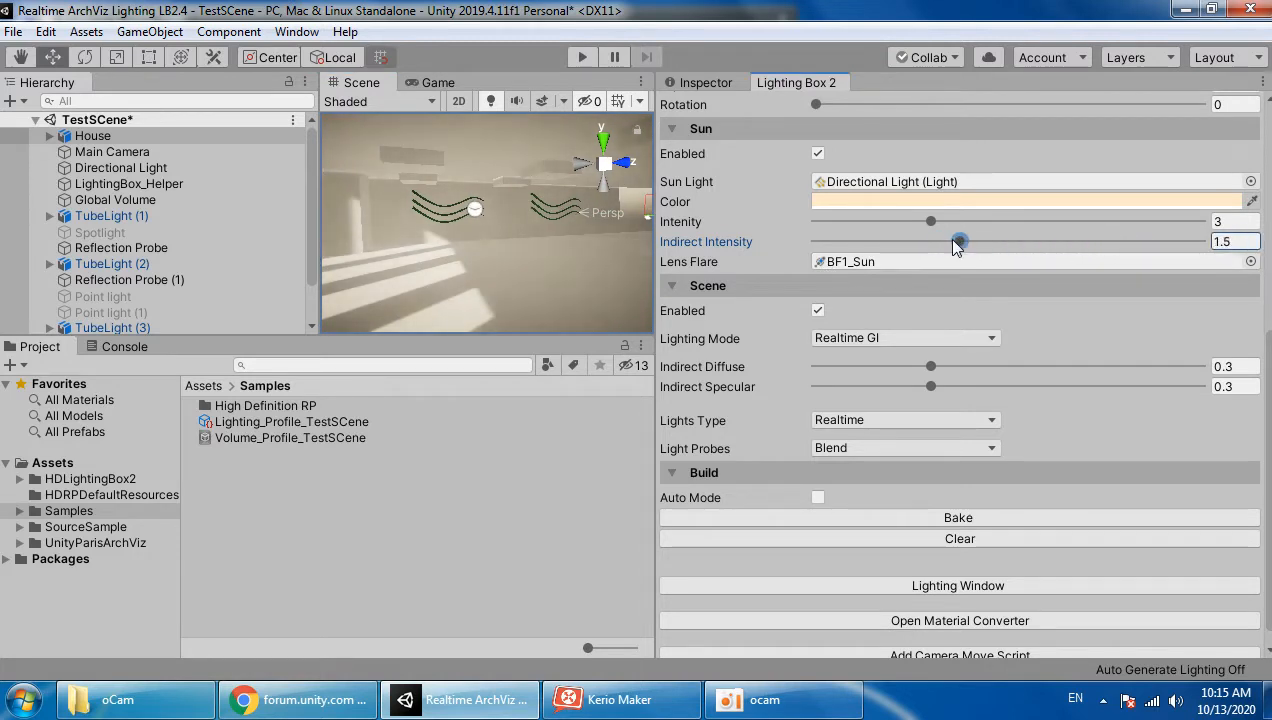
{"action": "right_click_drag", "start_coordinate": [546, 214], "coordinate": [422, 213]}
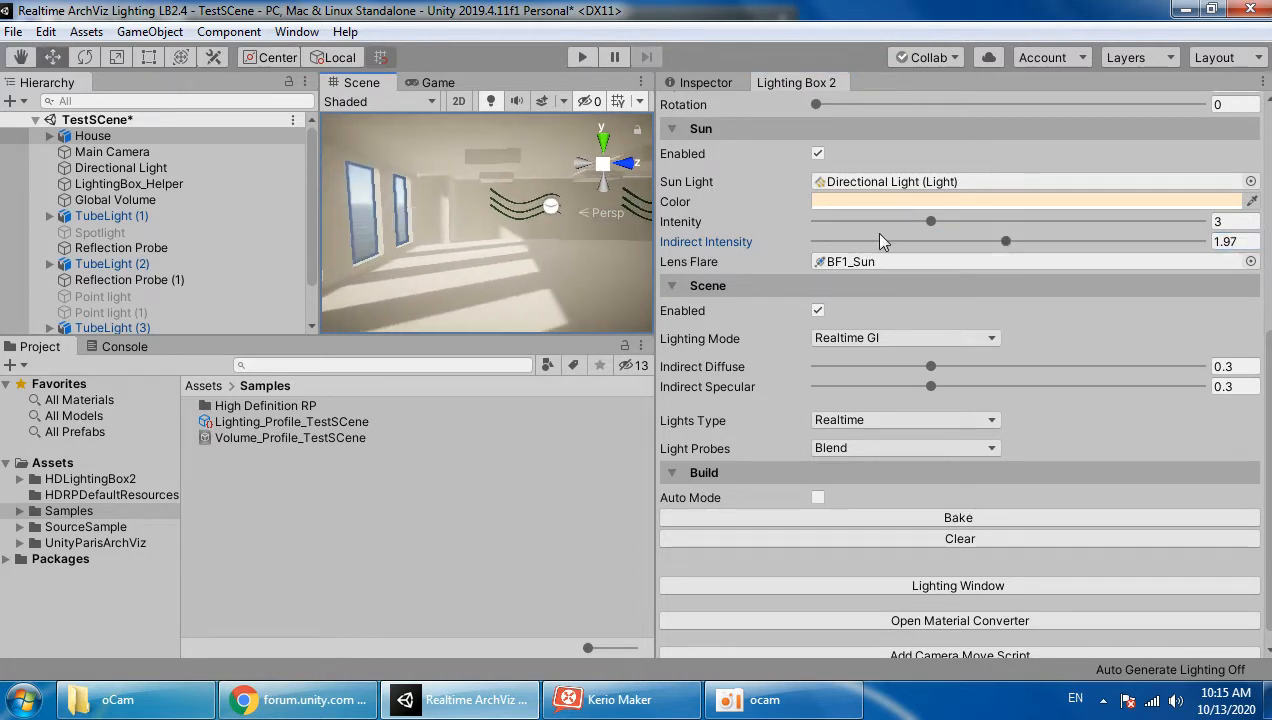
{"action": "left_click_drag", "start_coordinate": [970, 224], "coordinate": [917, 224]}
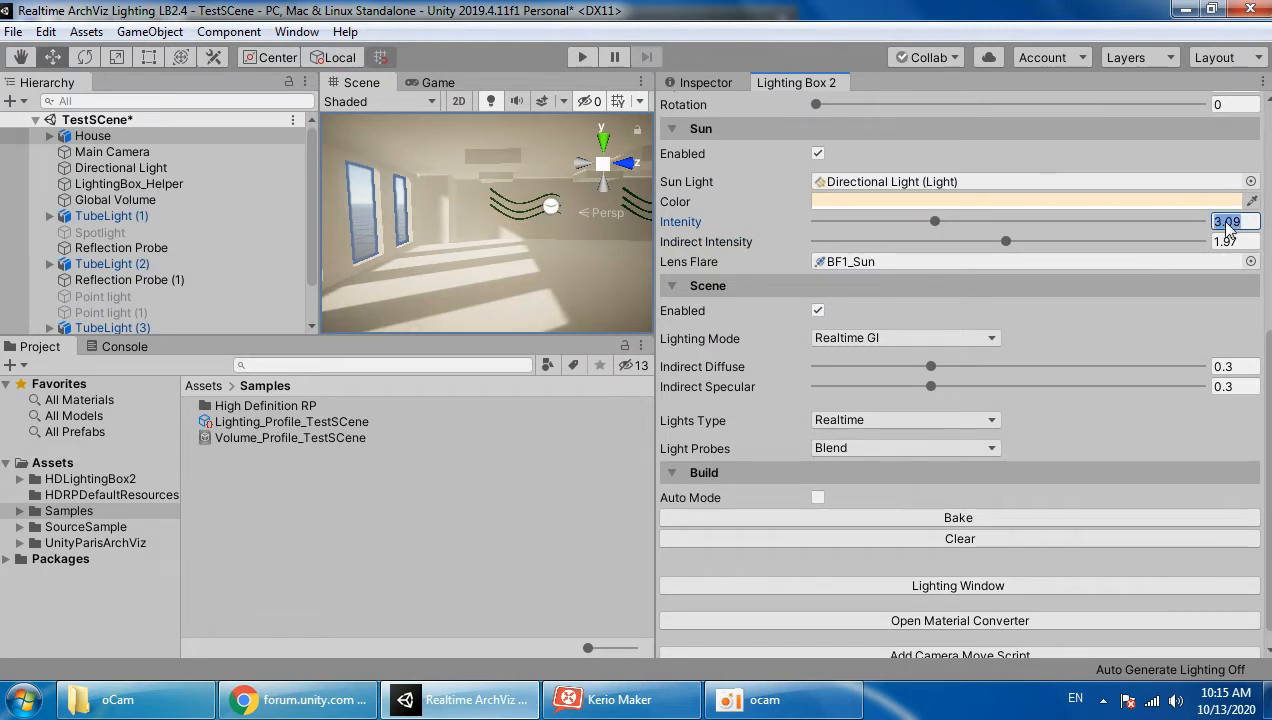
Step: Adjust the ambient sky exposure to about 2.47, comparing its effect outside and inside the house
{"action": "scroll", "coordinate": [1010, 300], "scroll_direction": "up", "scroll_amount": 3}
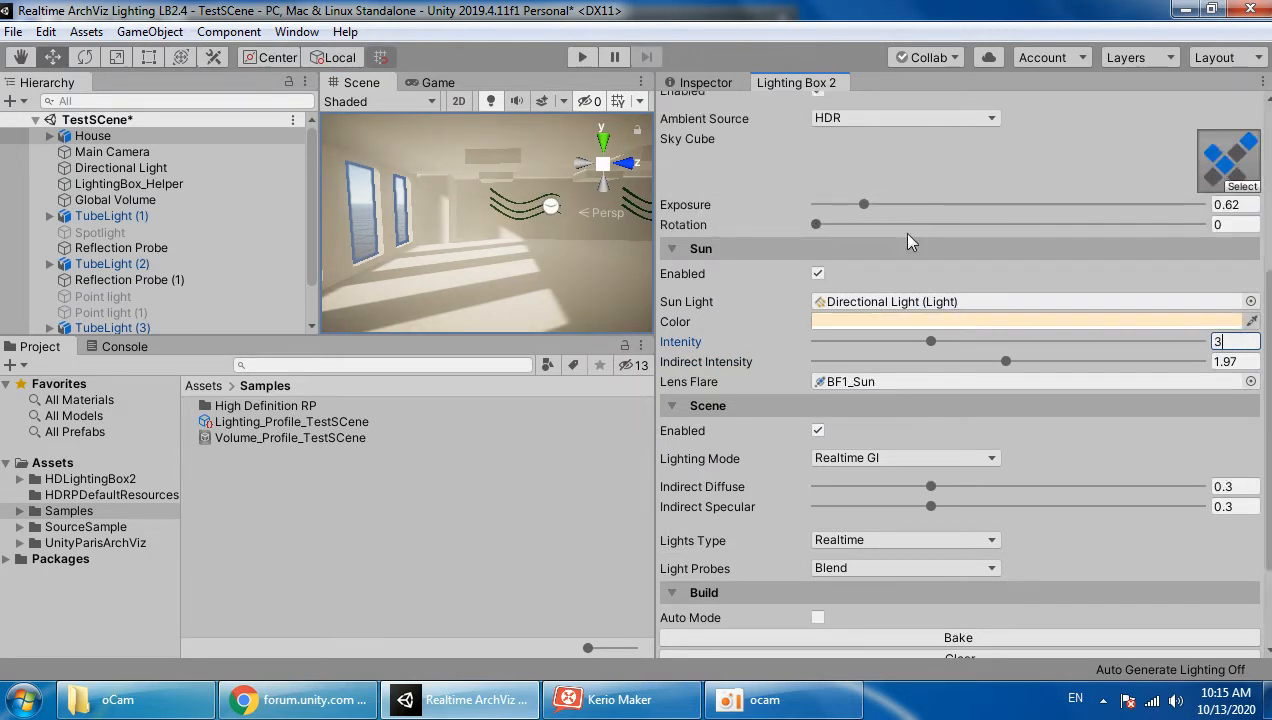
{"action": "right_click_drag", "start_coordinate": [547, 270], "coordinate": [668, 223]}
{"action": "left_click_drag", "start_coordinate": [1007, 206], "coordinate": [1046, 210]}
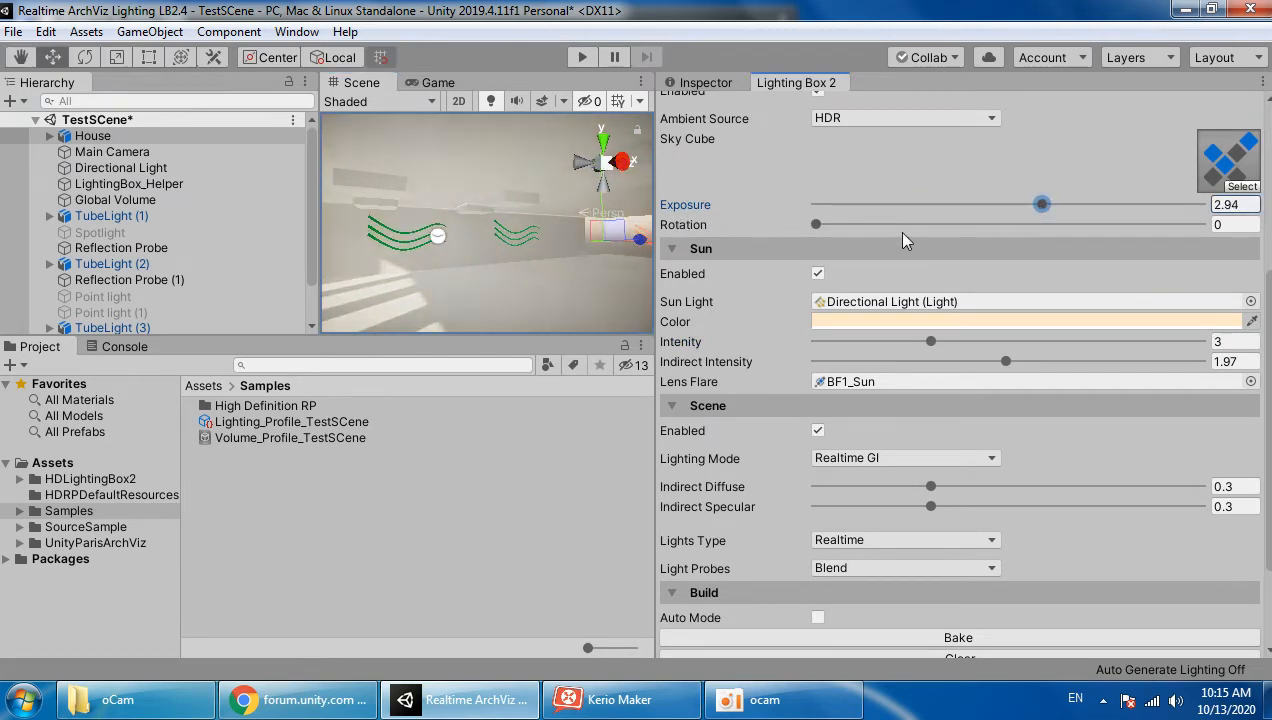
{"action": "right_click_drag", "start_coordinate": [398, 206], "coordinate": [600, 320]}
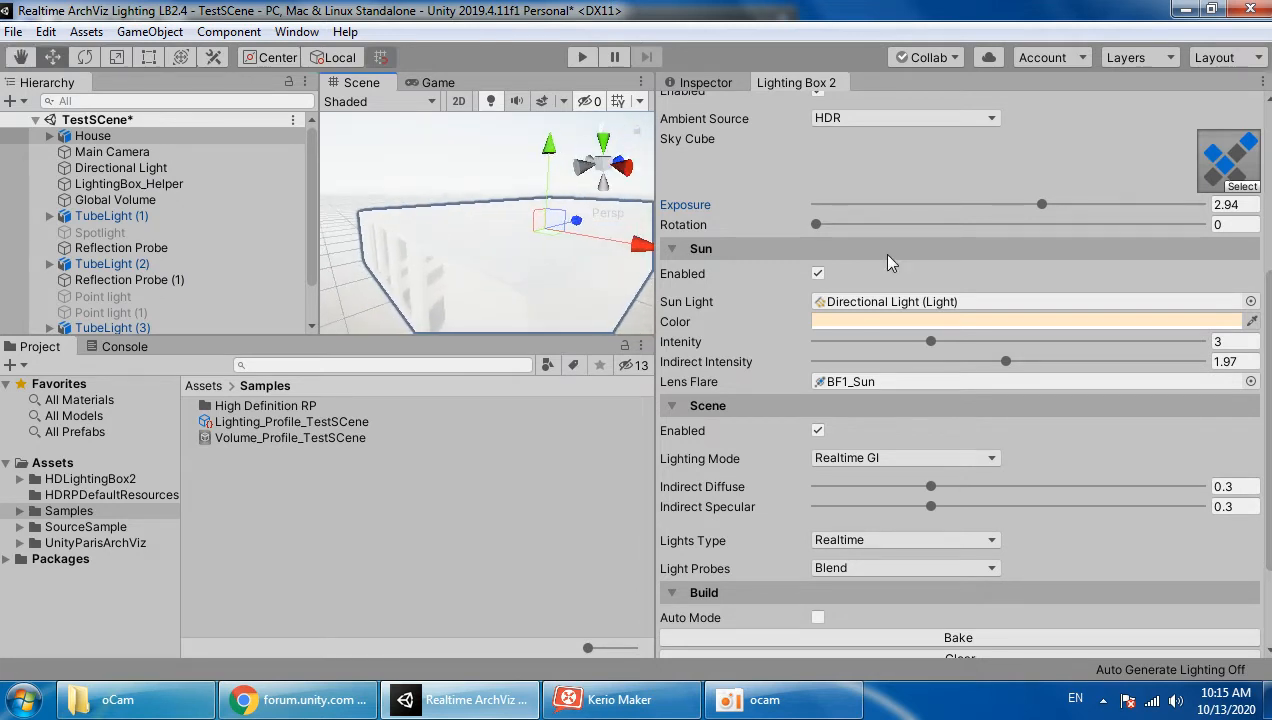
{"action": "mouse_move", "coordinate": [1042, 204]}
{"action": "left_mouse_down"}
{"action": "mouse_move", "coordinate": [943, 207]}
{"action": "mouse_move", "coordinate": [1062, 217]}
{"action": "left_mouse_up"}
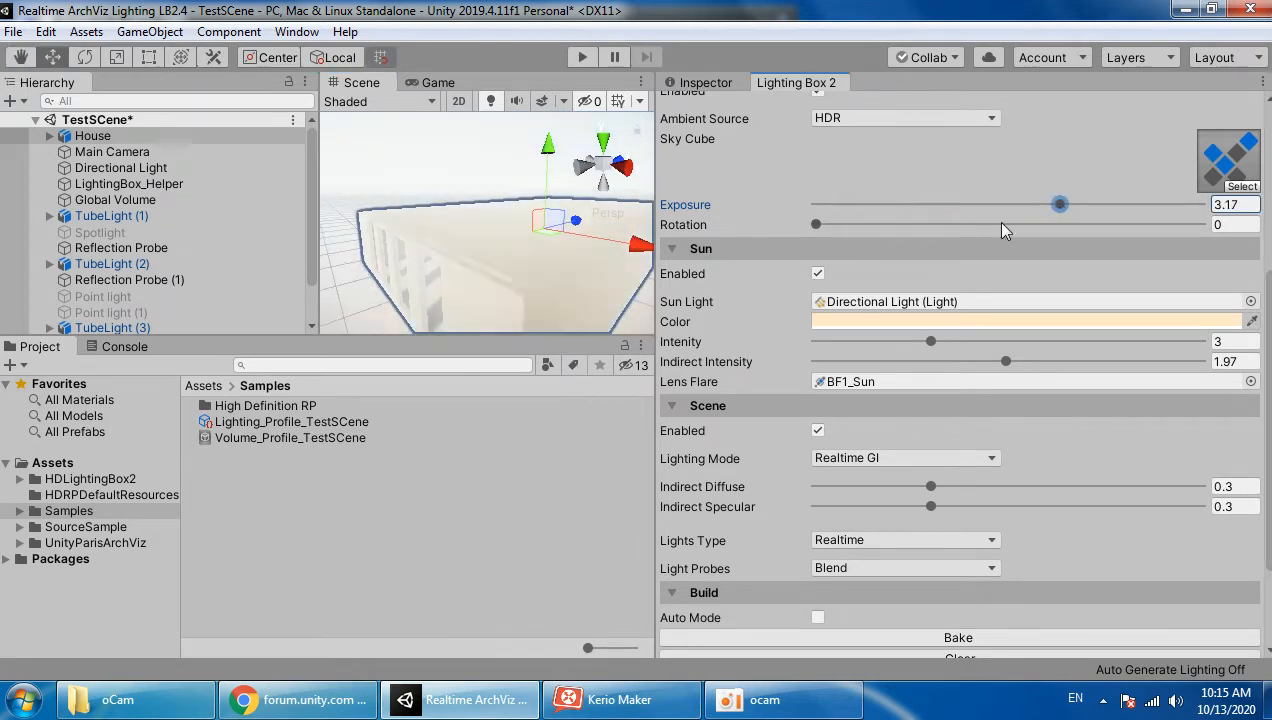
{"action": "right_click_drag", "start_coordinate": [512, 296], "coordinate": [648, 250]}
{"action": "key", "text": "w"}
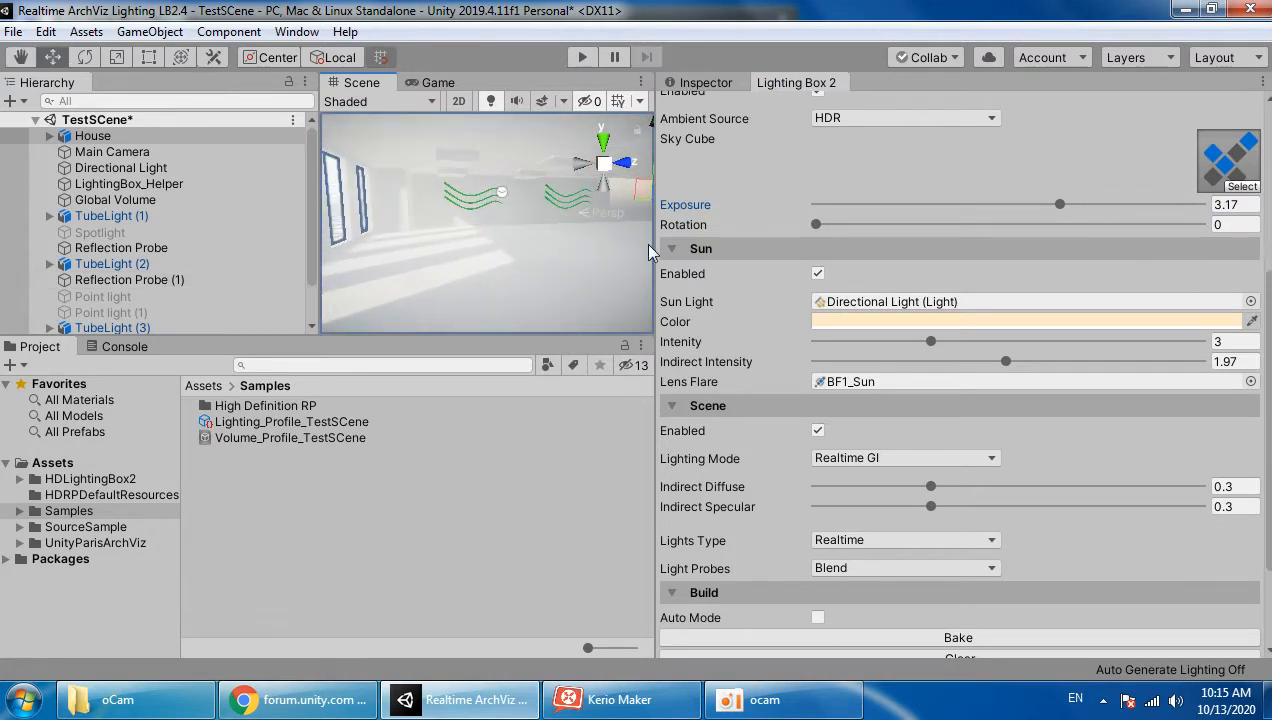
{"action": "left_click_drag", "start_coordinate": [1010, 206], "coordinate": [987, 206]}
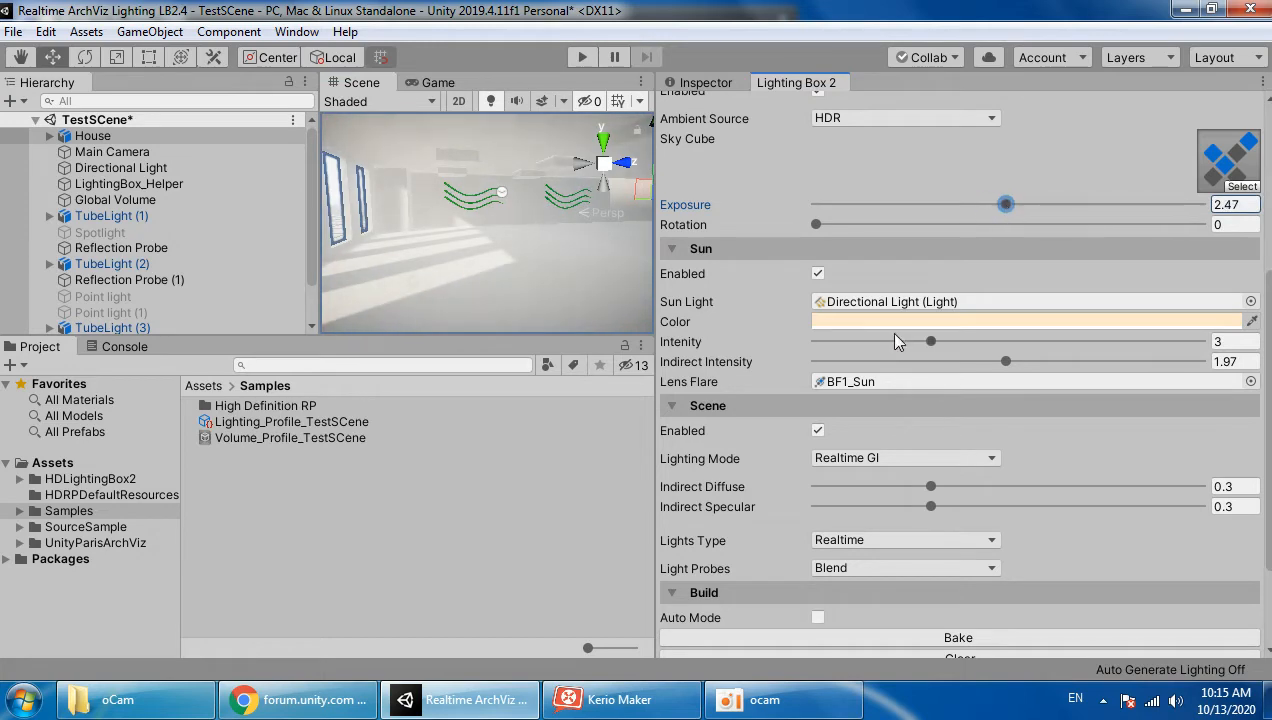
Step: Raise the scene's indirect diffuse to about 0.465
{"action": "scroll", "coordinate": [888, 348], "scroll_direction": "down", "scroll_amount": 3}
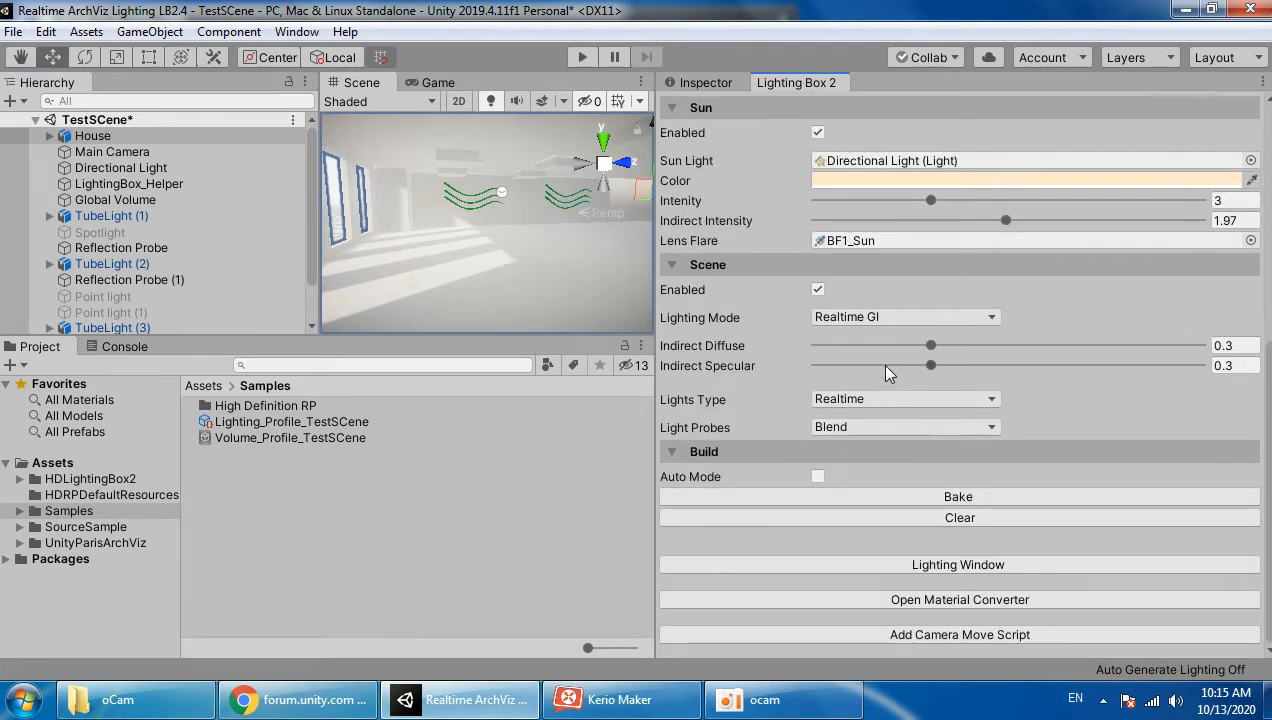
{"action": "left_click_drag", "start_coordinate": [934, 345], "coordinate": [995, 345]}
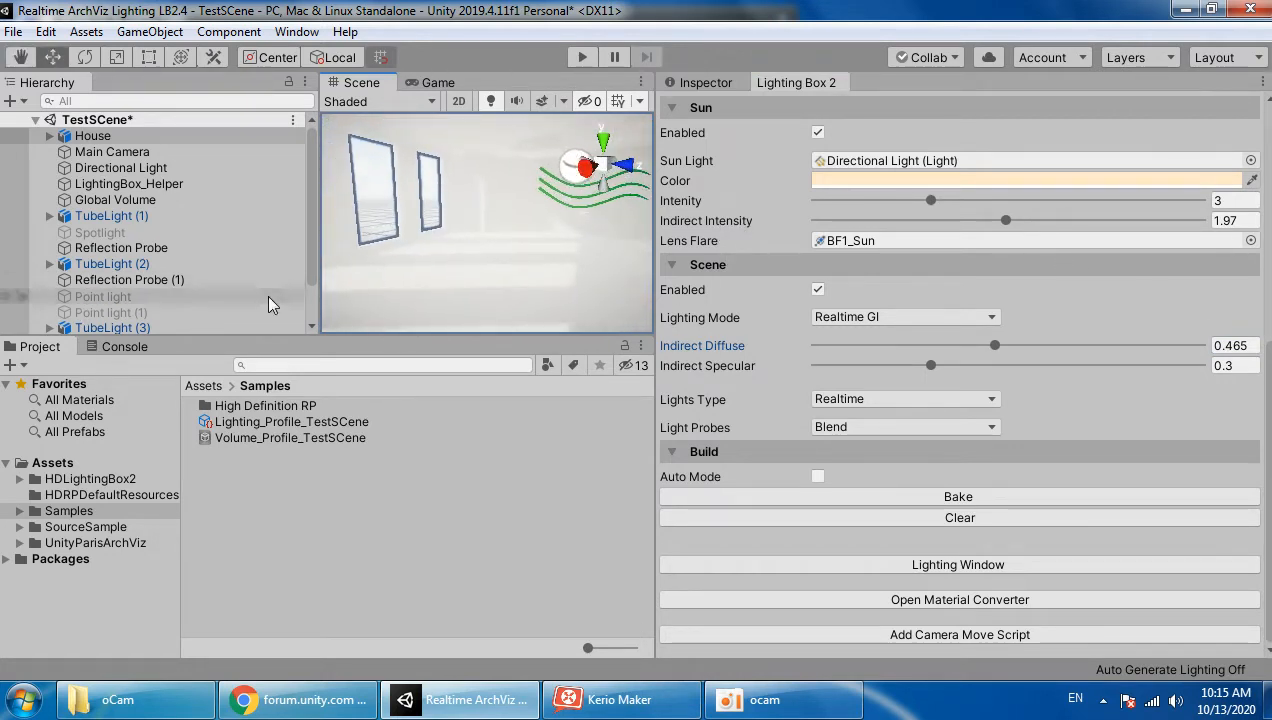
Step: Lower the scene's indirect diffuse to about 0.327 and set the sun's intensity to about 4.03
{"action": "left_click", "coordinate": [939, 345]}
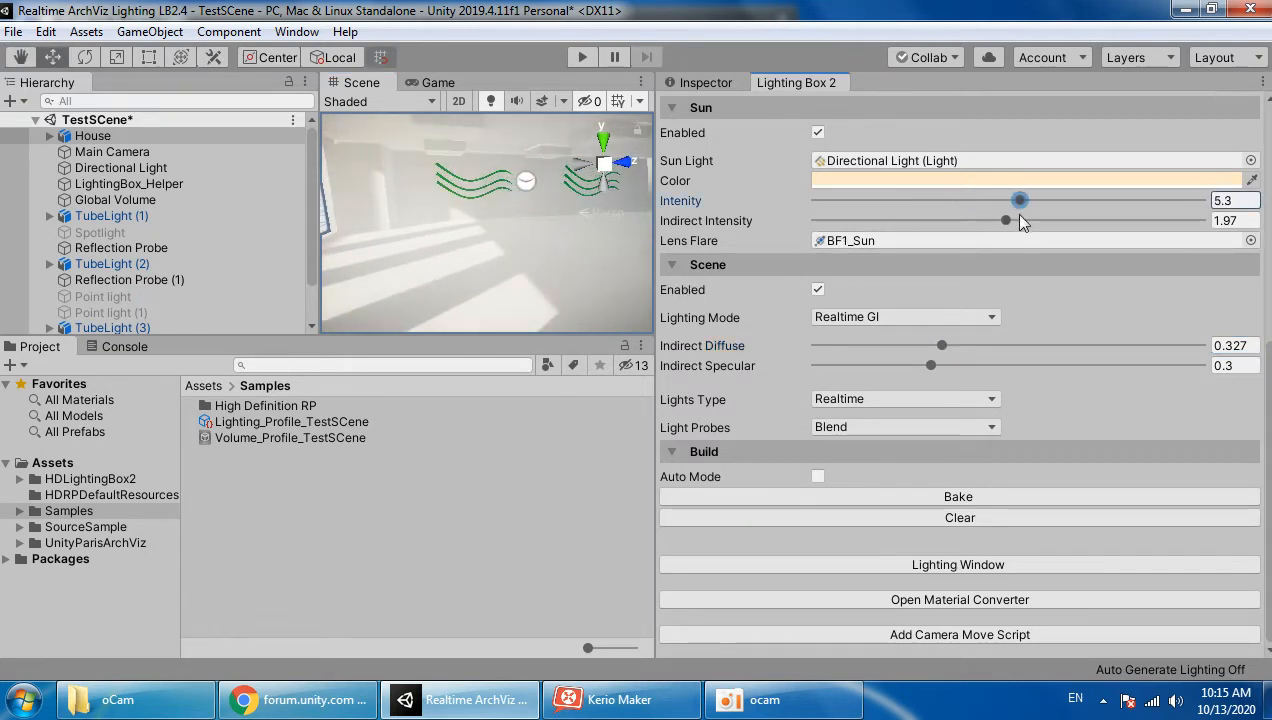
{"action": "left_click", "coordinate": [971, 201]}
Step: Enlarge the Scene view by narrowing the Lighting Box and Hierarchy areas and shortening the Project area
{"action": "left_click_drag", "start_coordinate": [514, 275], "coordinate": [884, 192], "text": "alt"}
{"action": "left_click", "coordinate": [437, 208]}
{"action": "left_click_drag", "start_coordinate": [430, 190], "coordinate": [220, 187]}
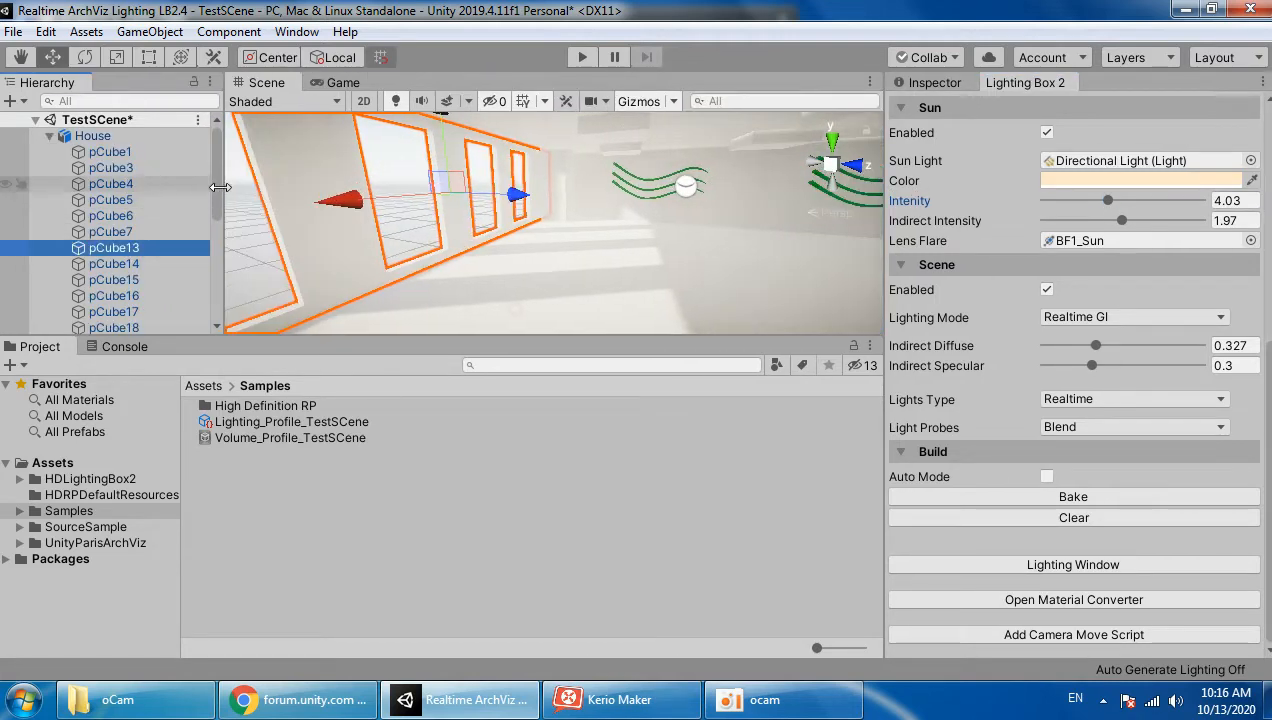
{"action": "left_click_drag", "start_coordinate": [526, 340], "coordinate": [526, 392]}
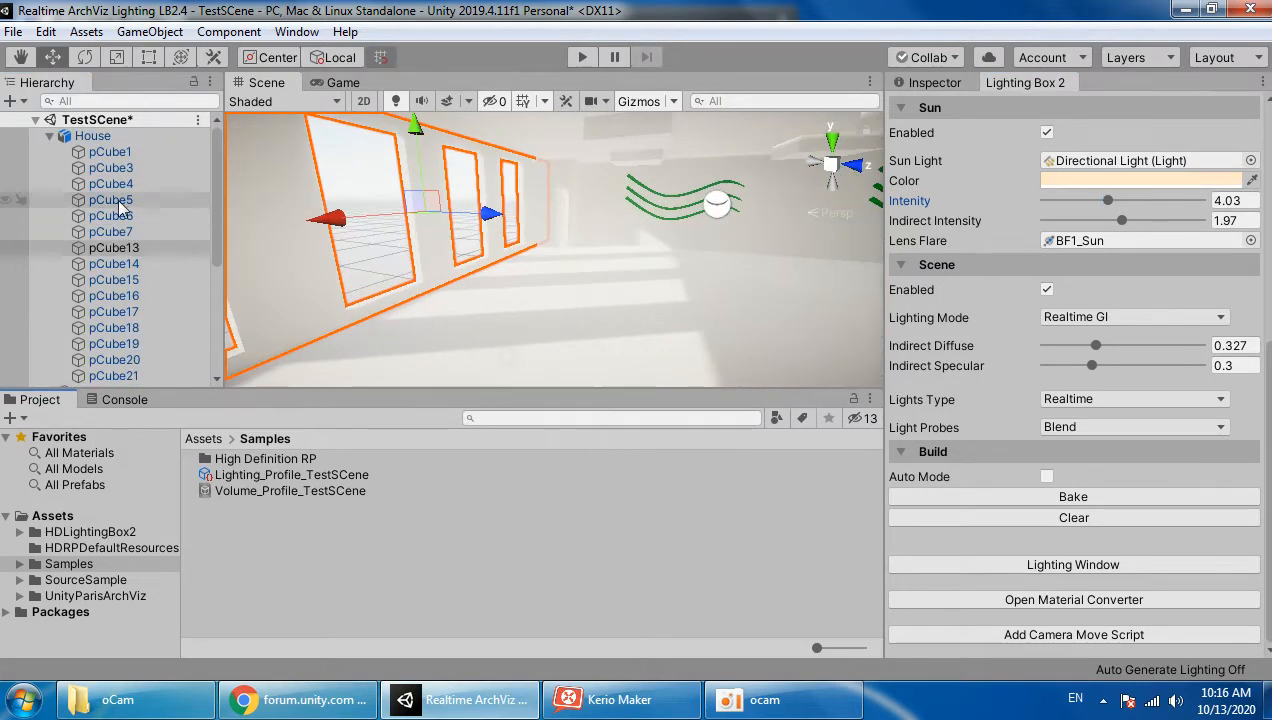
Step: Rotate the Directional Light to 17 on X and 34.8 on Y, judging the sunlight through the windows in the Game view
{"action": "left_click", "coordinate": [50, 136]}
{"action": "left_click", "coordinate": [120, 167]}
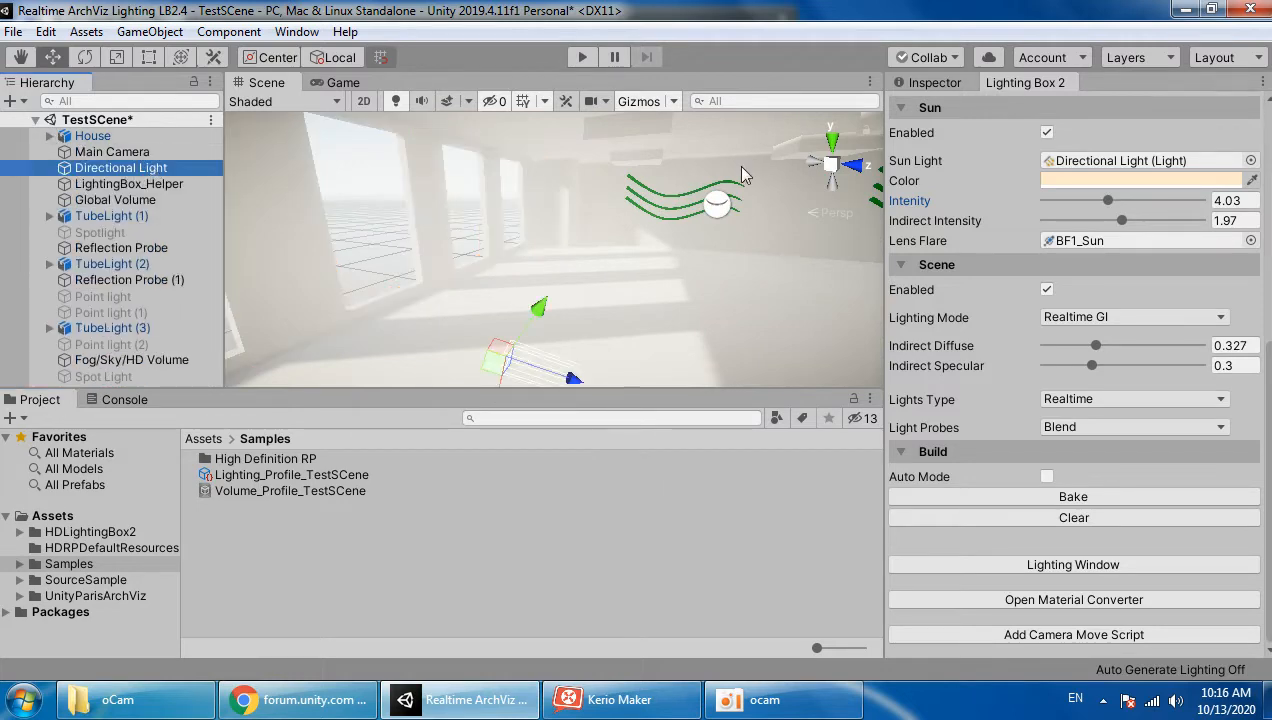
{"action": "left_click", "coordinate": [930, 83]}
{"action": "left_click_drag", "start_coordinate": [1055, 207], "coordinate": [1165, 208]}
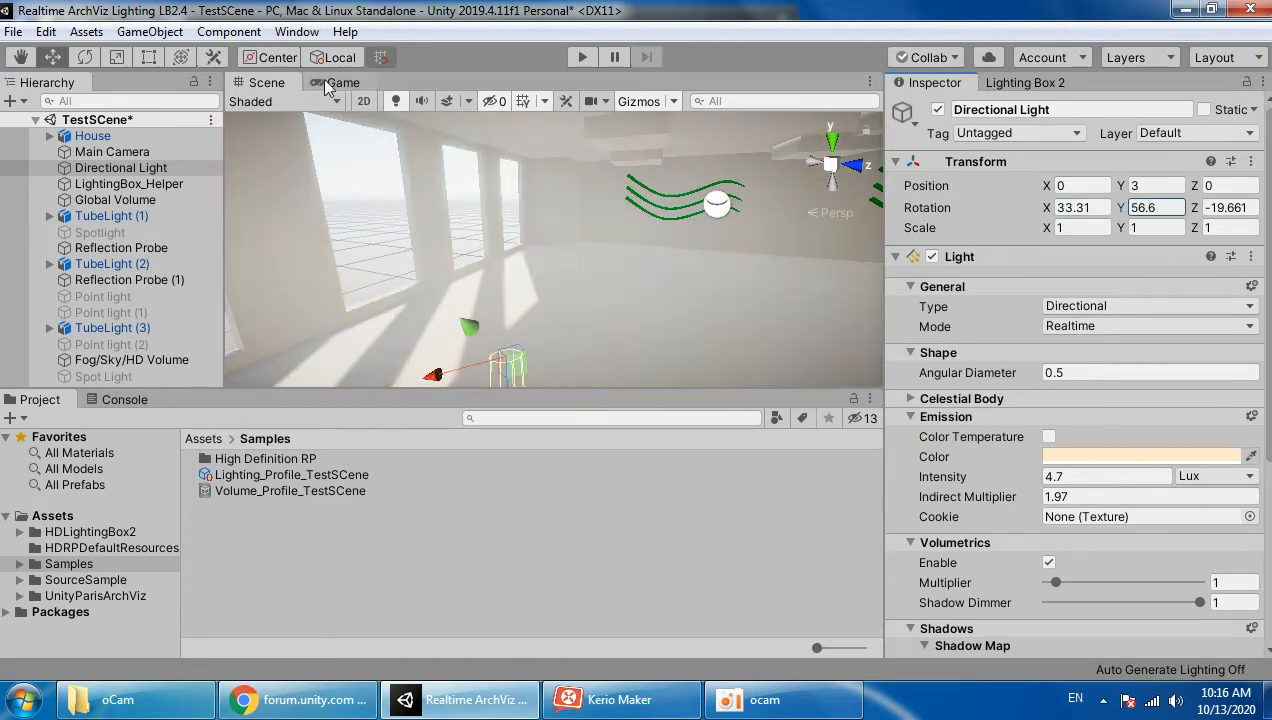
{"action": "left_click", "coordinate": [332, 83]}
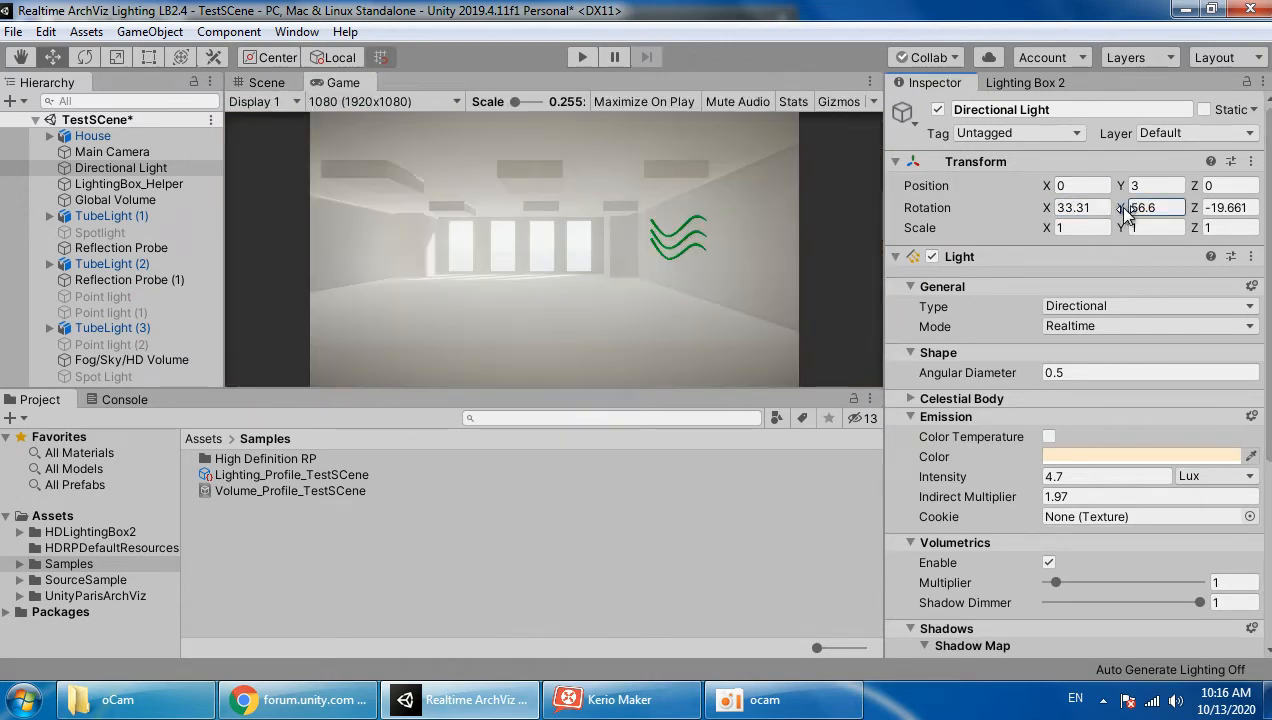
{"action": "left_click_drag", "start_coordinate": [1124, 210], "coordinate": [640, 245]}
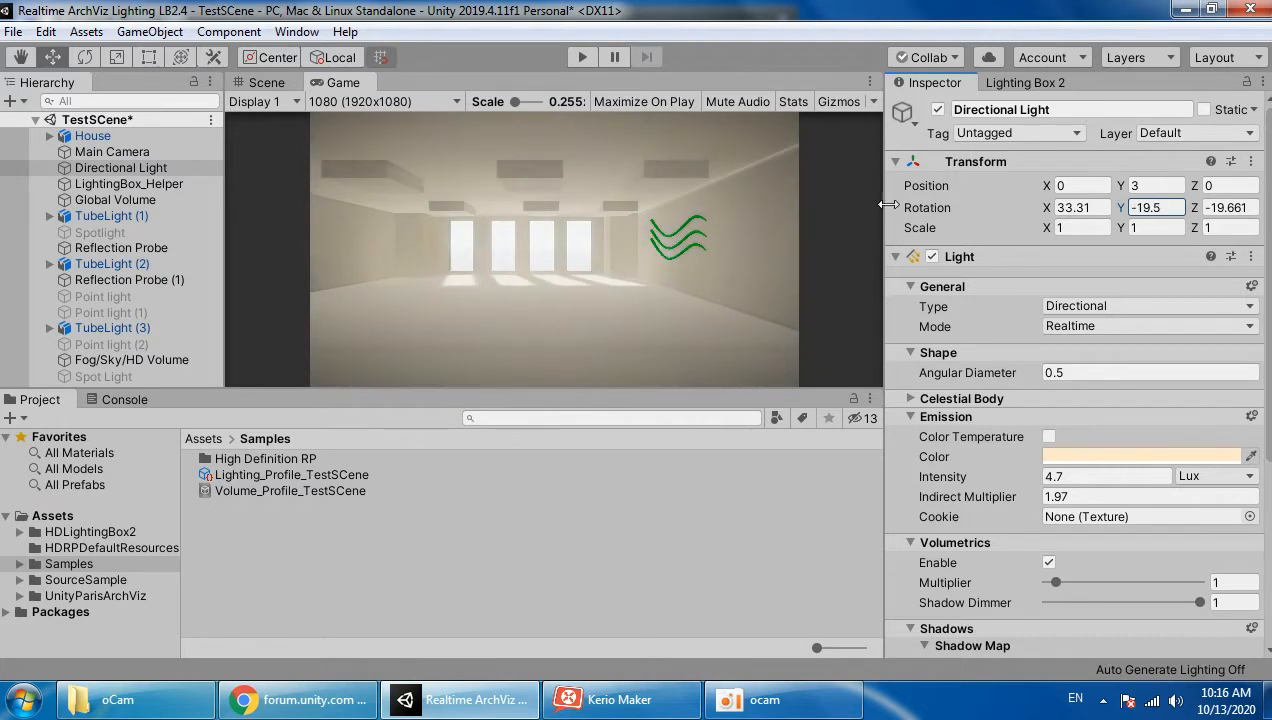
{"action": "mouse_move", "coordinate": [1050, 207]}
{"action": "left_mouse_down"}
{"action": "mouse_move", "coordinate": [1062, 207]}
{"action": "mouse_move", "coordinate": [966, 204]}
{"action": "mouse_move", "coordinate": [1040, 207]}
{"action": "left_mouse_up"}
{"action": "left_click_drag", "start_coordinate": [1126, 210], "coordinate": [166, 400]}
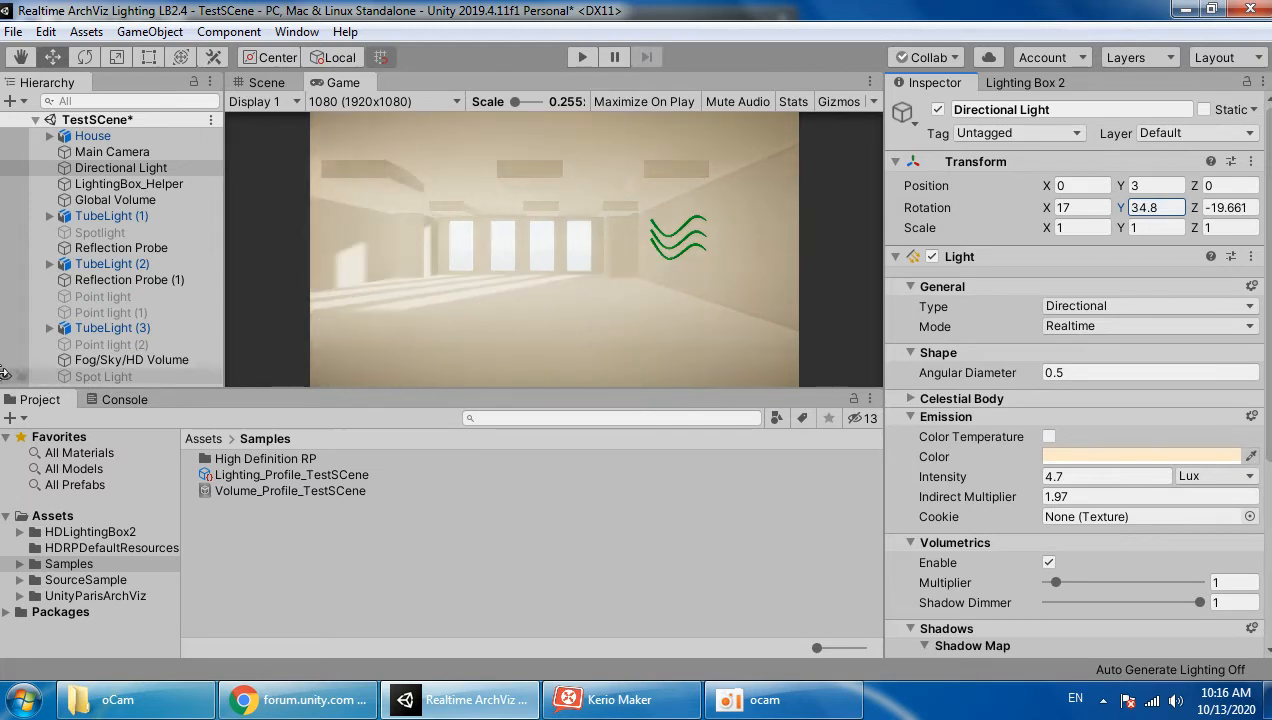
Step: Enable emission intensity on the green TubeLight material and set its emissive color to green 38FF00
{"action": "left_click", "coordinate": [266, 82]}
{"action": "key", "text": "f"}
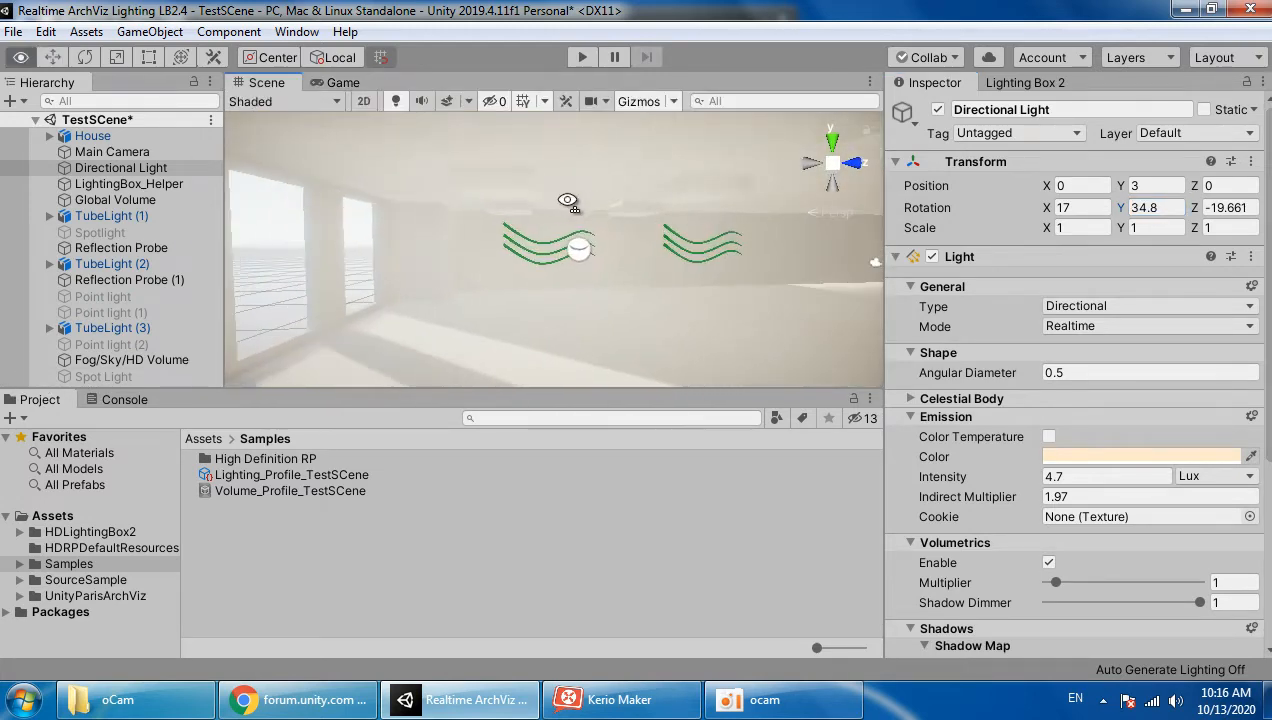
{"action": "left_click", "coordinate": [578, 211]}
{"action": "left_click", "coordinate": [580, 209]}
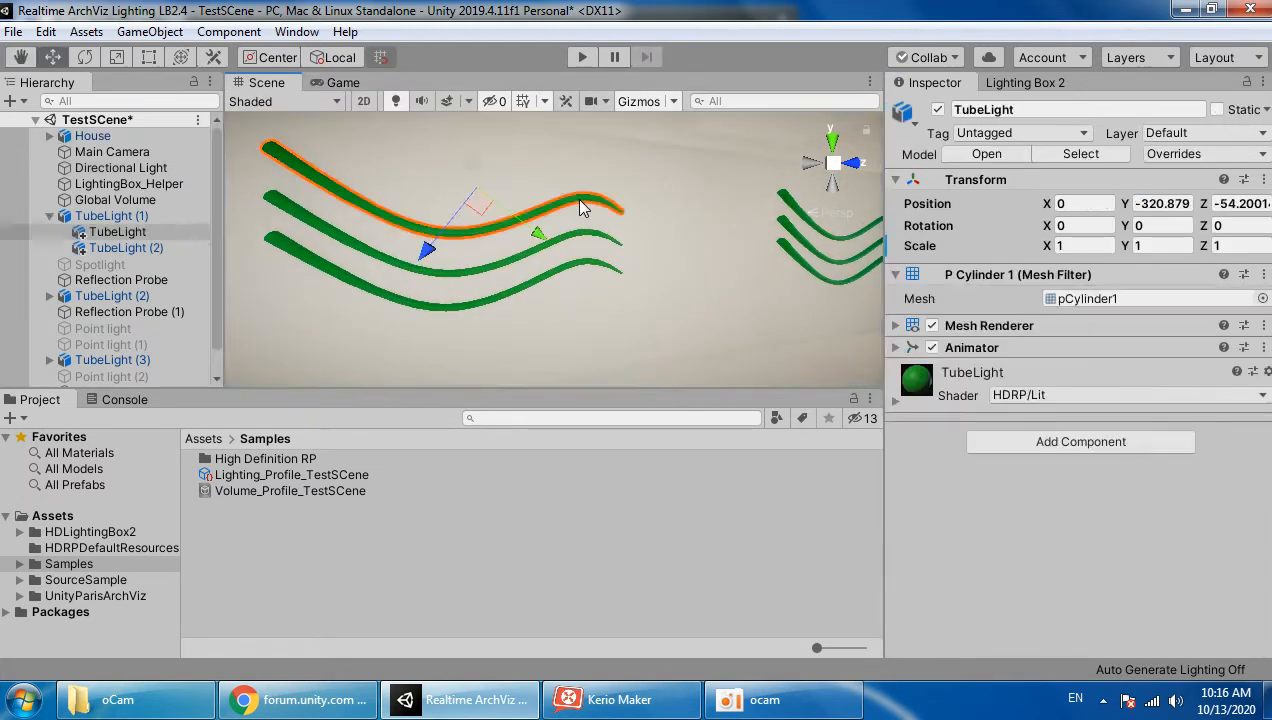
{"action": "left_click", "coordinate": [950, 397]}
{"action": "scroll", "coordinate": [988, 455], "scroll_direction": "down", "scroll_amount": 5}
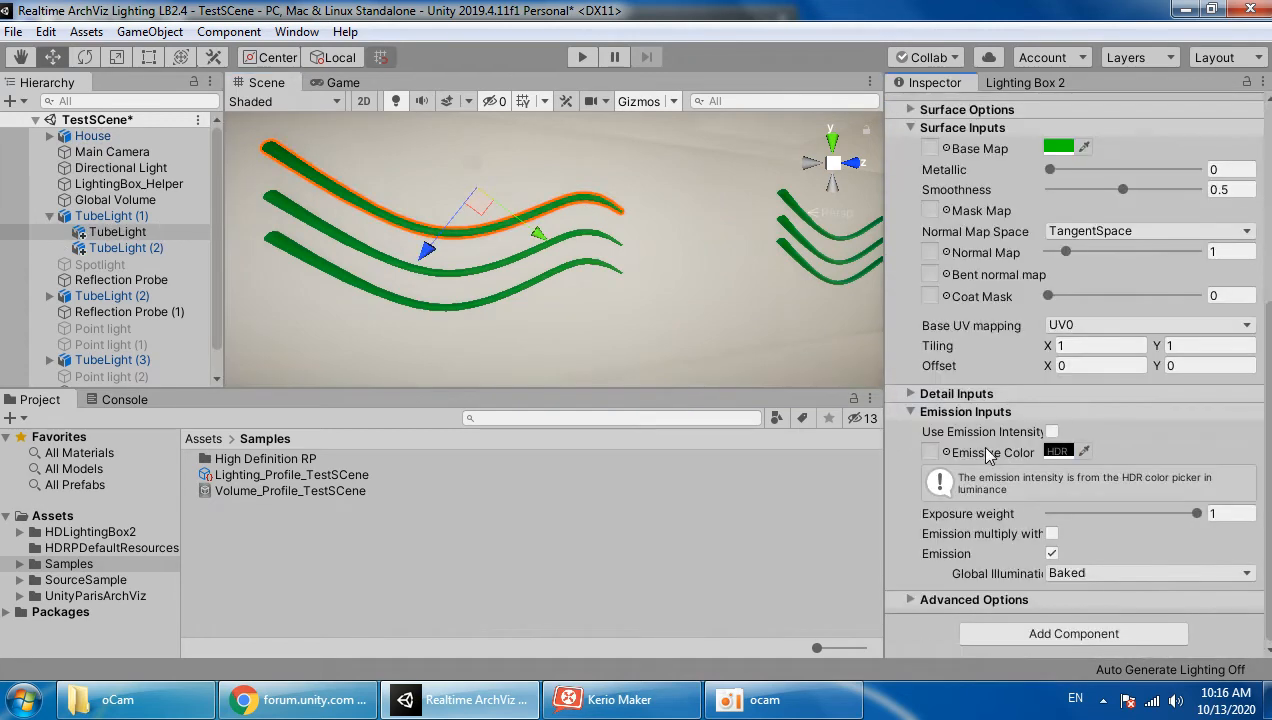
{"action": "left_click", "coordinate": [1050, 432]}
{"action": "left_click", "coordinate": [1058, 471]}
{"action": "left_click_drag", "start_coordinate": [699, 162], "coordinate": [724, 136]}
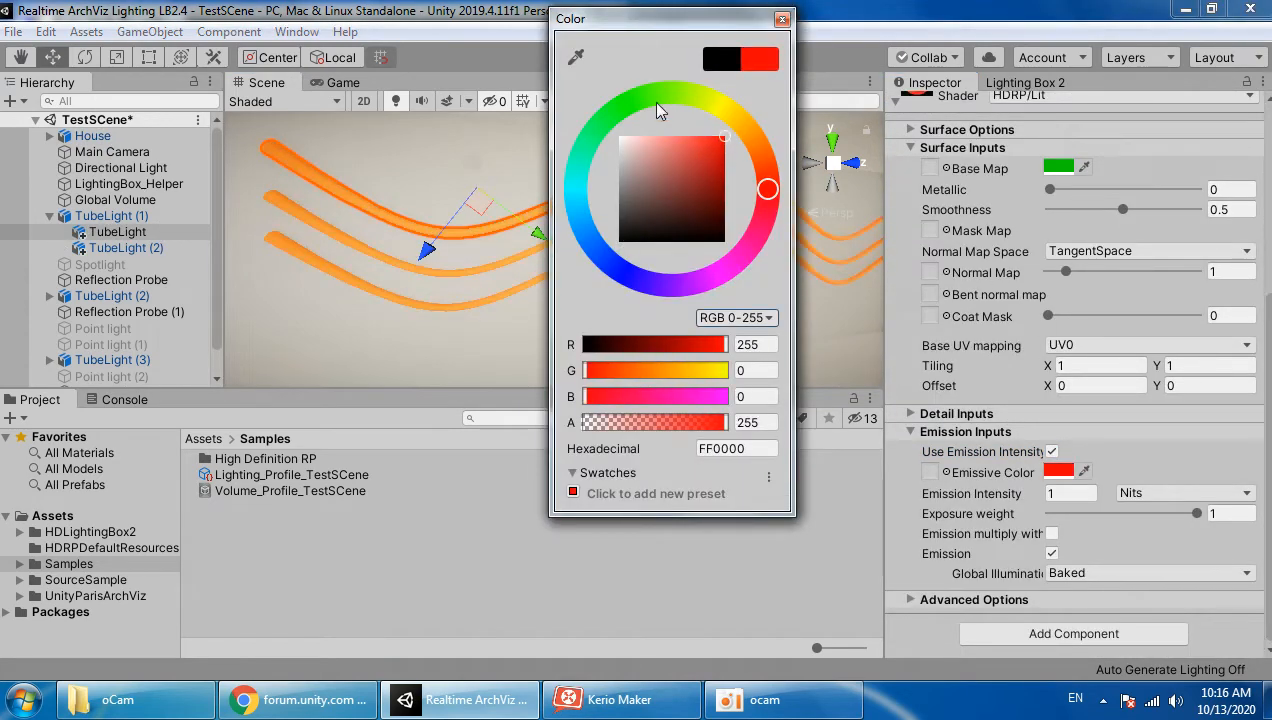
{"action": "left_click", "coordinate": [646, 98]}
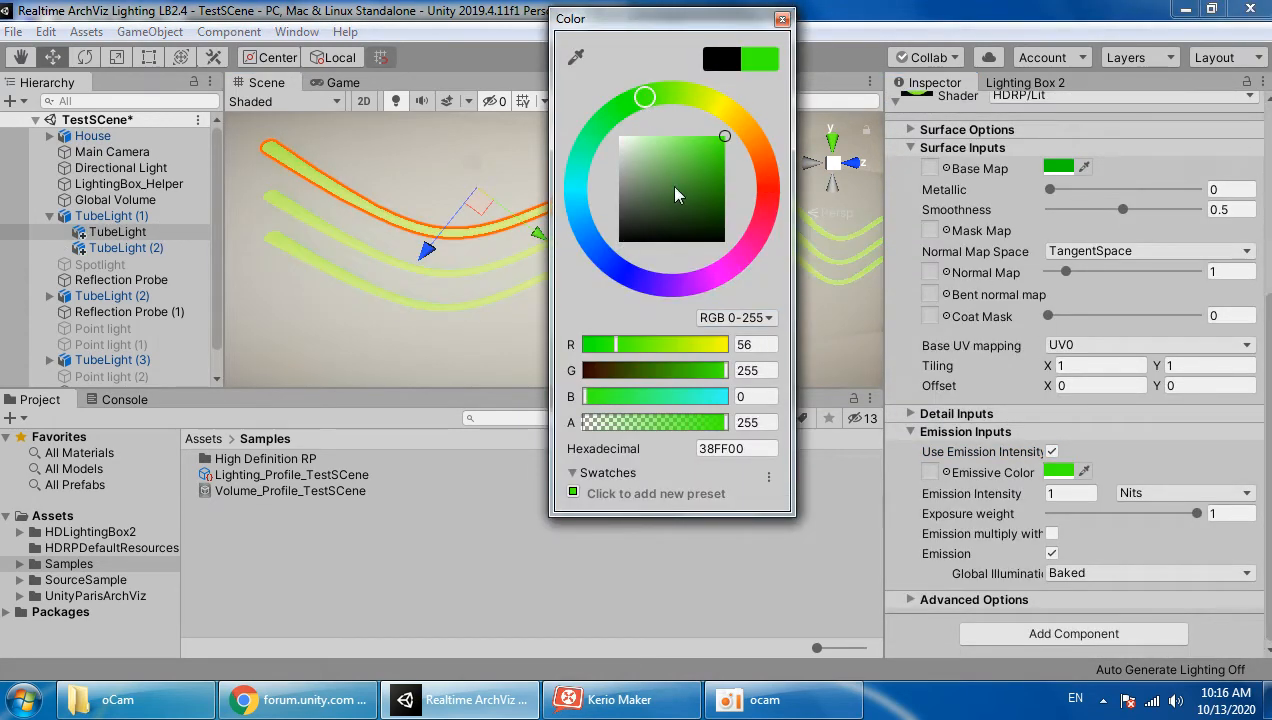
Step: Set the green TubeLight material's emission intensity to 2 nits and keep its emission global illumination on Baked
{"action": "left_click", "coordinate": [1082, 495]}
{"action": "type", "text": "2"}
{"action": "left_click", "coordinate": [1099, 574]}
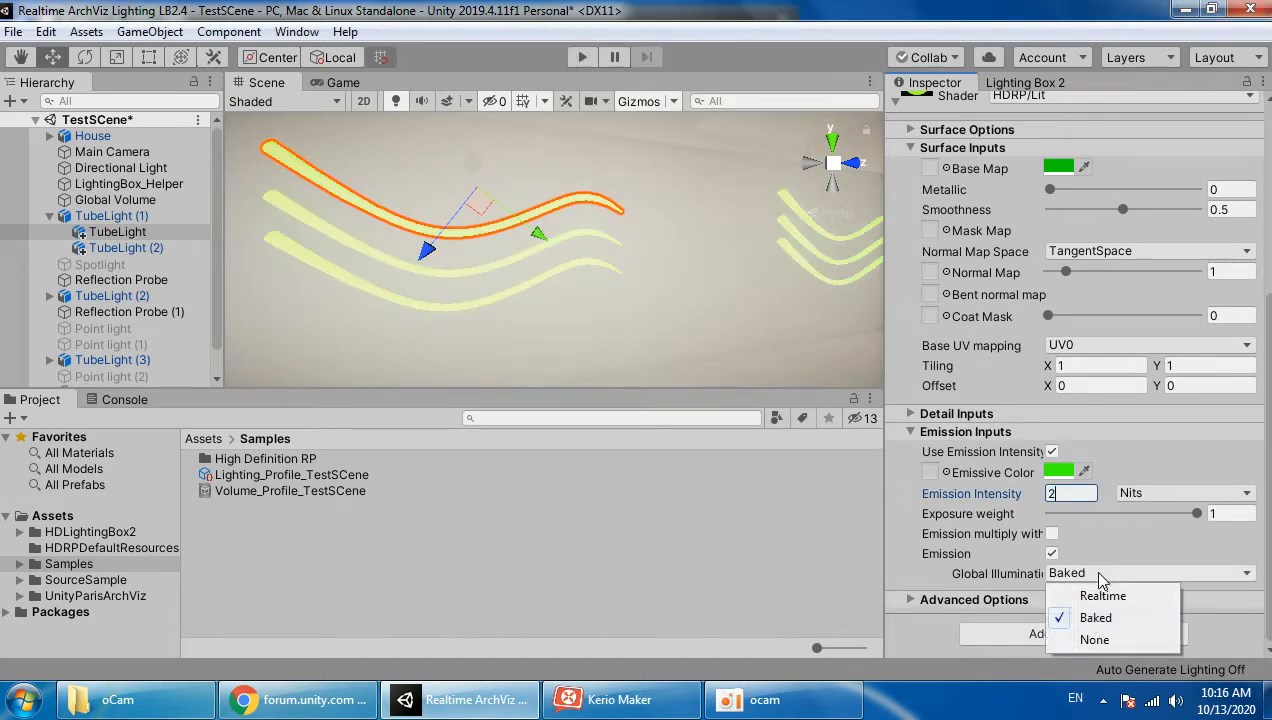
{"action": "left_click", "coordinate": [1090, 618]}
Step: Enable emission intensity on the TubeLight_Red material with intensity 2 nits and a fully saturated red emissive color
{"action": "right_click_drag", "start_coordinate": [674, 323], "coordinate": [796, 314]}
{"action": "left_click", "coordinate": [706, 229]}
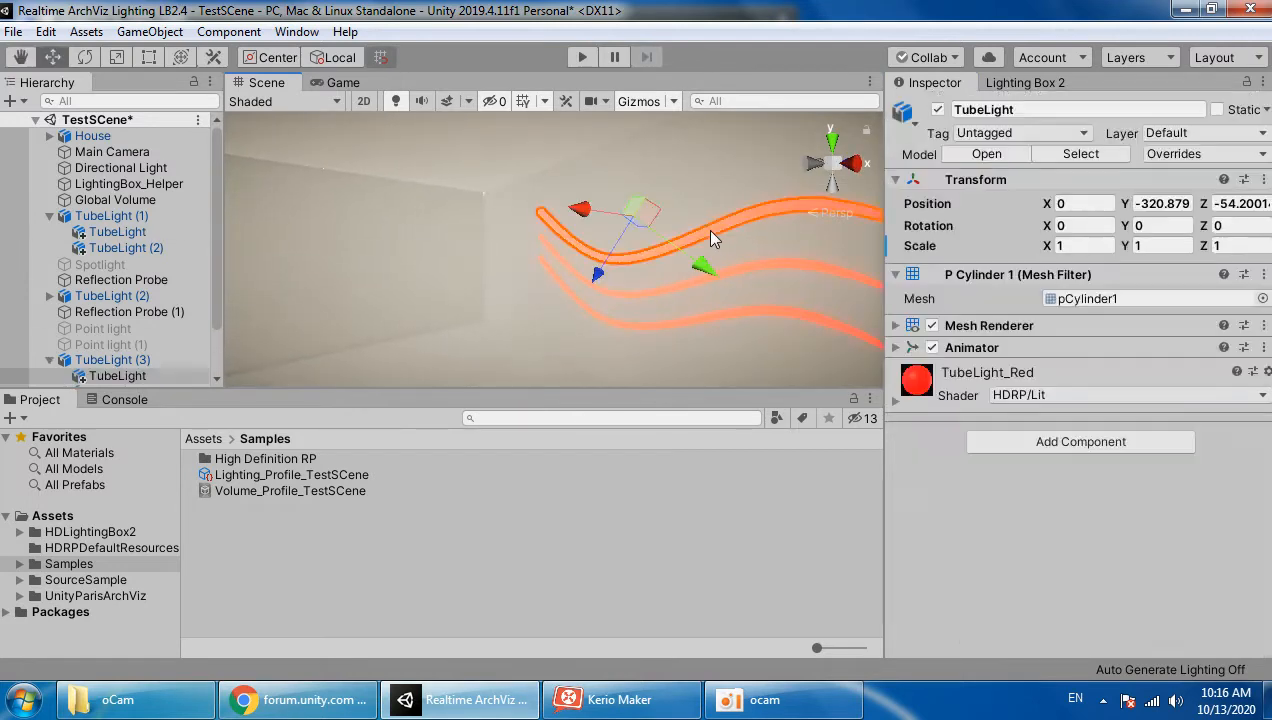
{"action": "scroll", "coordinate": [1072, 491], "scroll_direction": "down", "scroll_amount": 8}
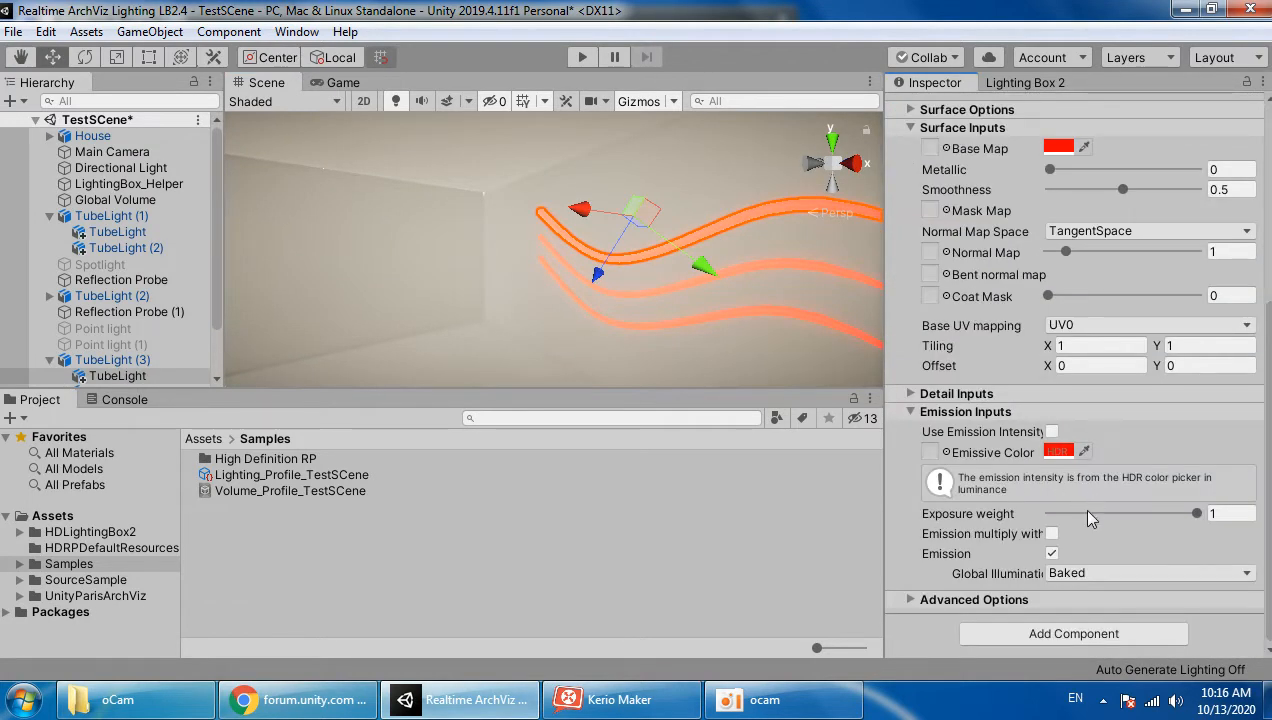
{"action": "left_click", "coordinate": [1052, 432]}
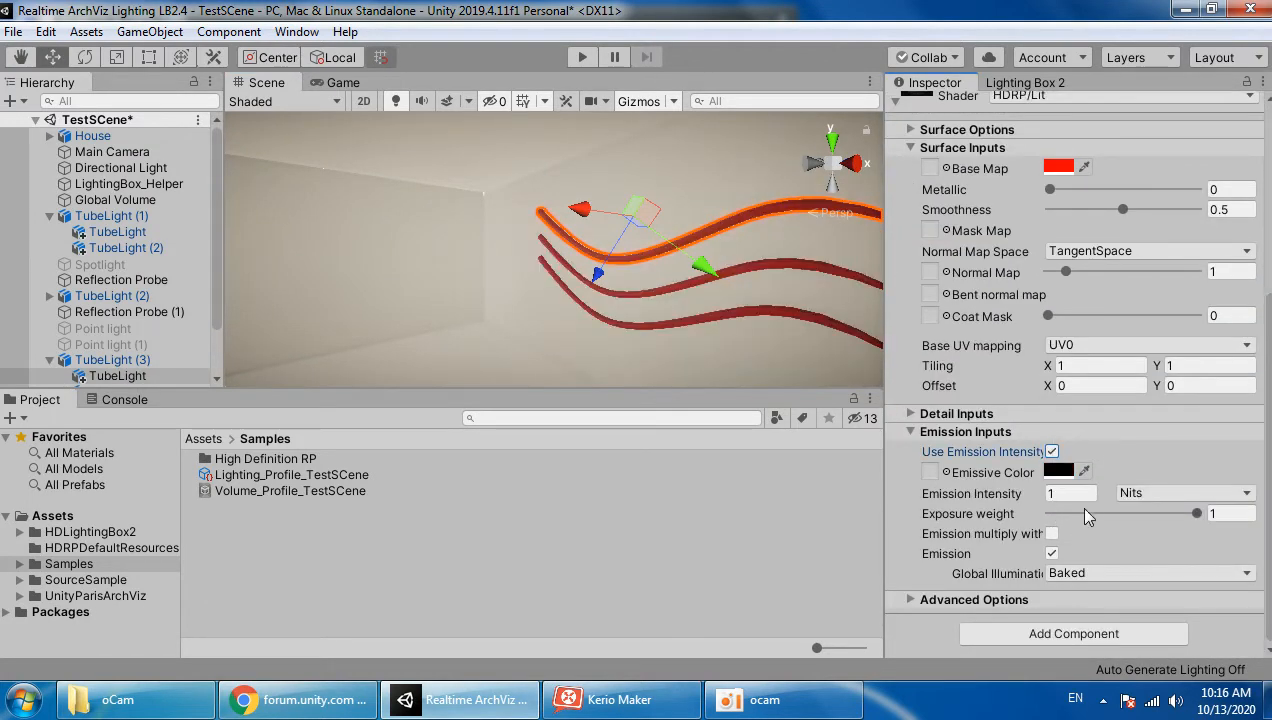
{"action": "type", "text": "2"}
{"action": "left_click", "coordinate": [1063, 474]}
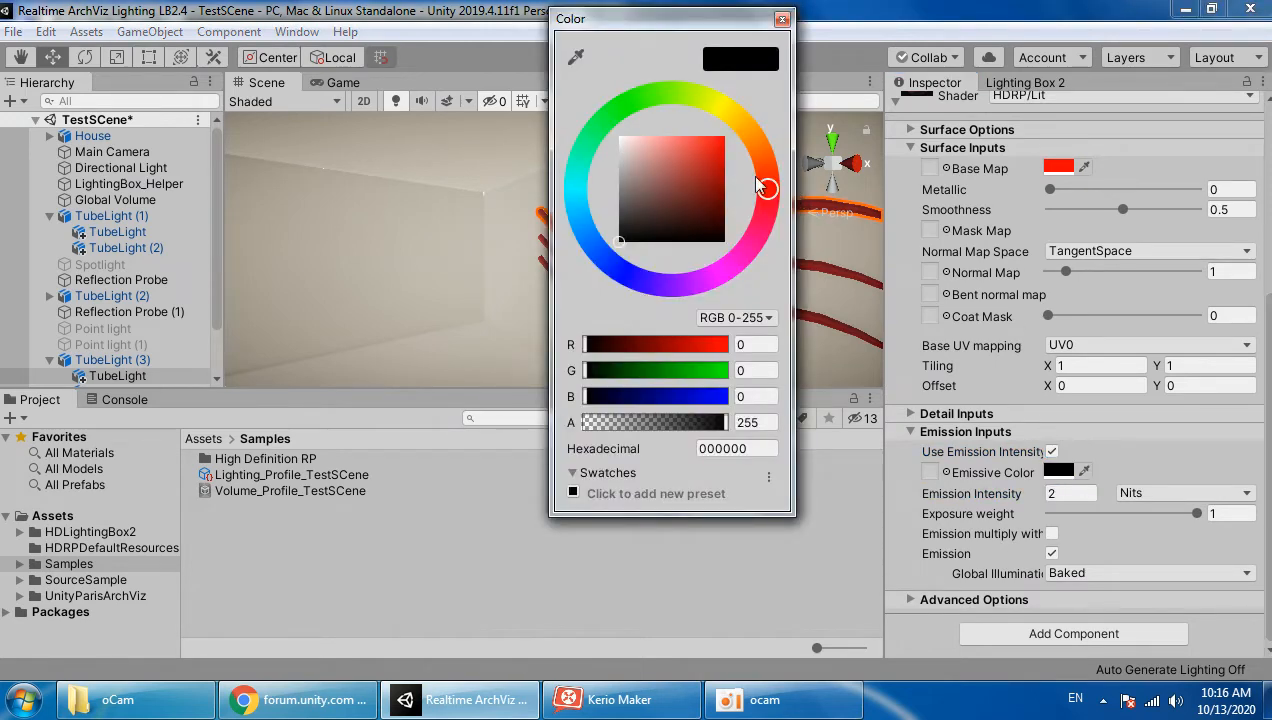
{"action": "left_click", "coordinate": [726, 137]}
{"action": "left_click", "coordinate": [783, 20]}
{"action": "left_click", "coordinate": [665, 488]}
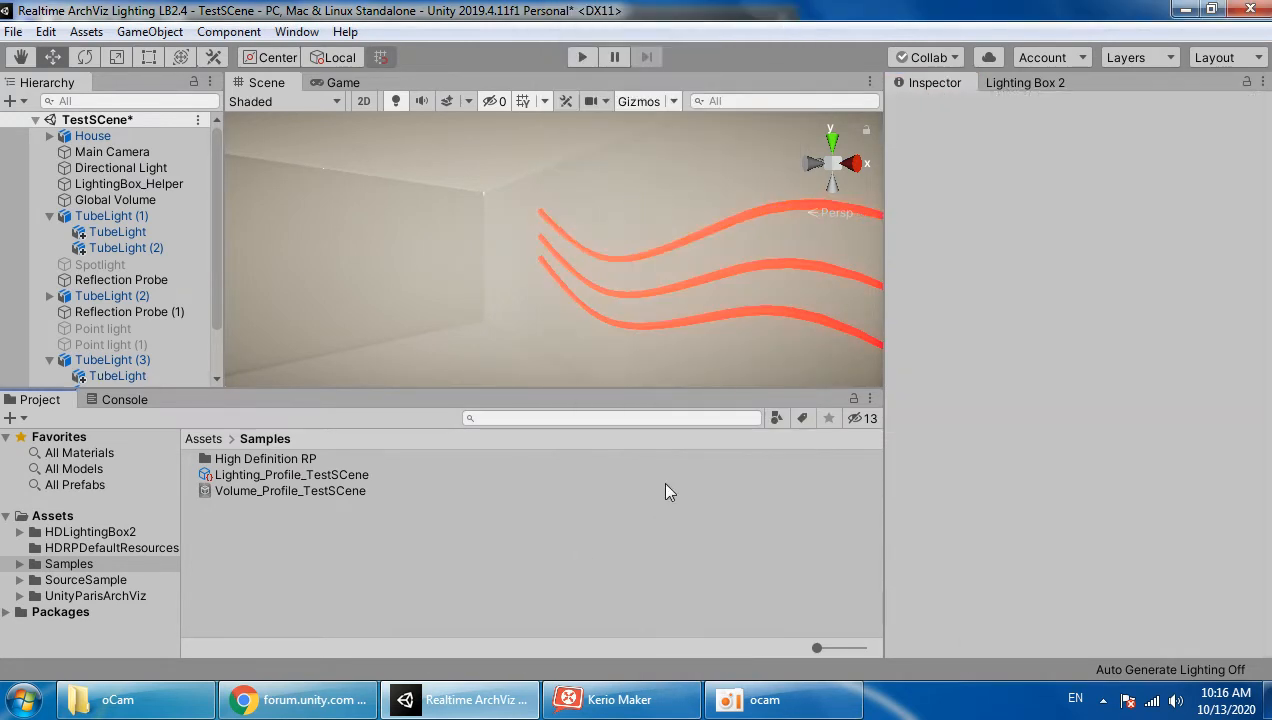
Step: Bake the scene lighting from Lighting Box 2 and inspect the walls around the tube lights
{"action": "left_click", "coordinate": [1000, 83]}
{"action": "left_click", "coordinate": [1019, 496]}
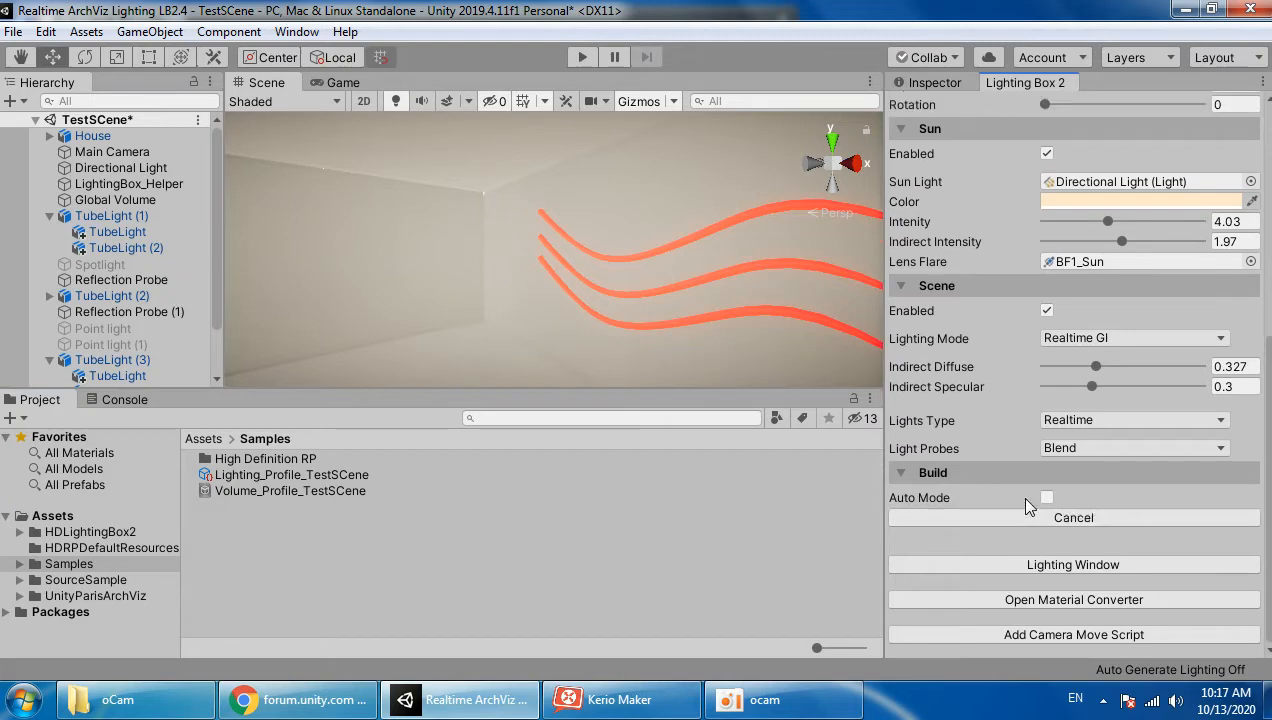
{"action": "right_click_drag", "start_coordinate": [40, 323], "coordinate": [502, 336]}
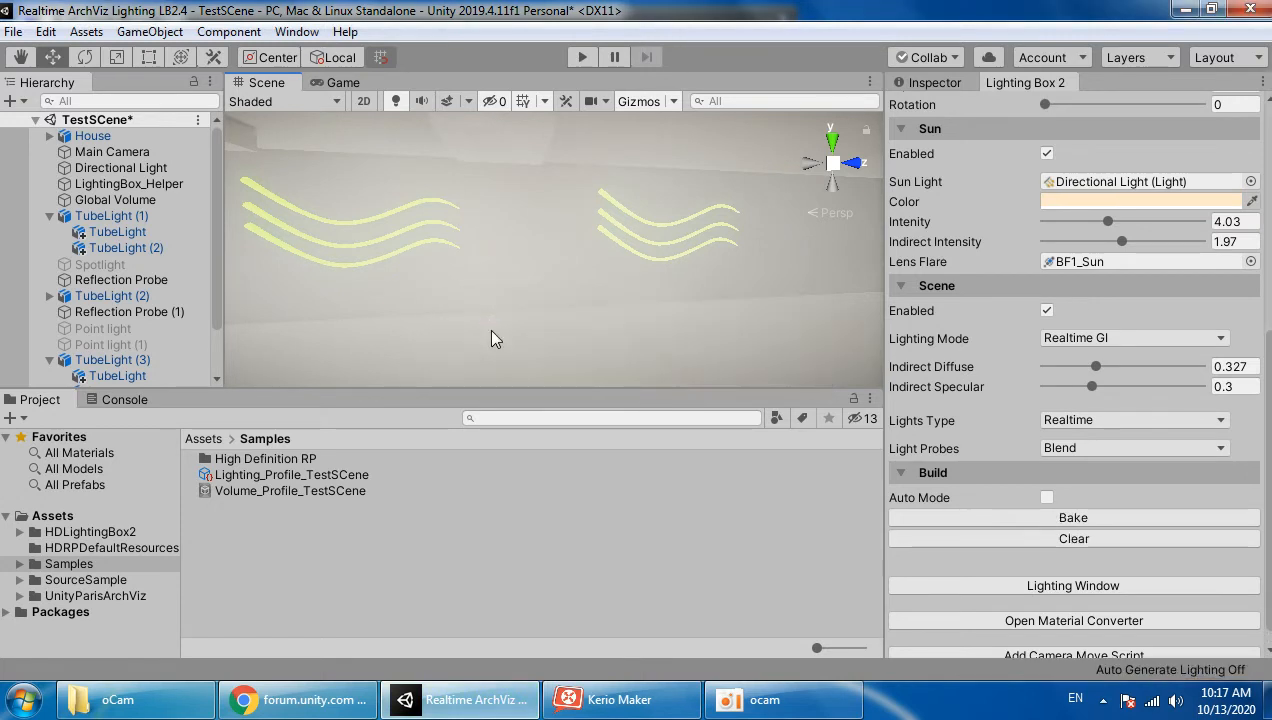
{"action": "right_click_drag", "start_coordinate": [469, 305], "coordinate": [448, 333]}
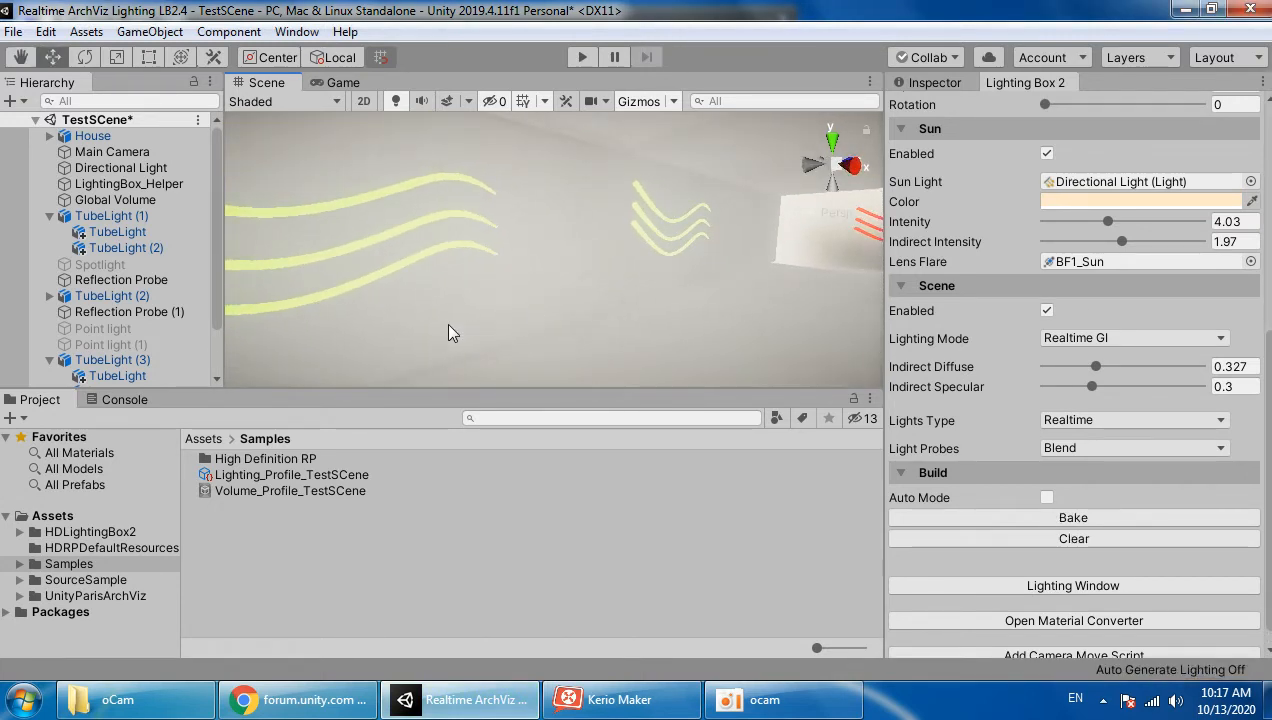
Step: Switch the green TubeLight material's emission global illumination to Realtime
{"action": "left_click", "coordinate": [368, 204]}
{"action": "scroll", "coordinate": [915, 387], "scroll_direction": "down", "scroll_amount": 1}
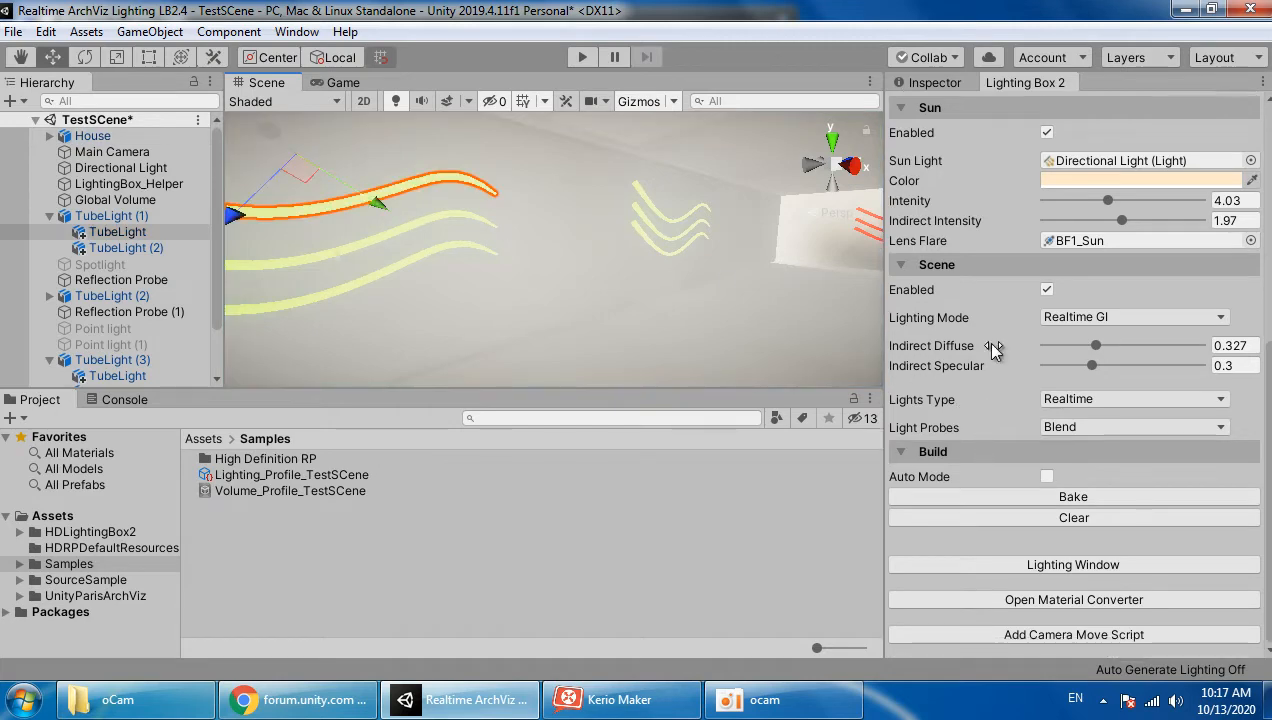
{"action": "left_click", "coordinate": [933, 82]}
{"action": "scroll", "coordinate": [1114, 482], "scroll_direction": "down", "scroll_amount": 5}
{"action": "left_click", "coordinate": [1120, 573]}
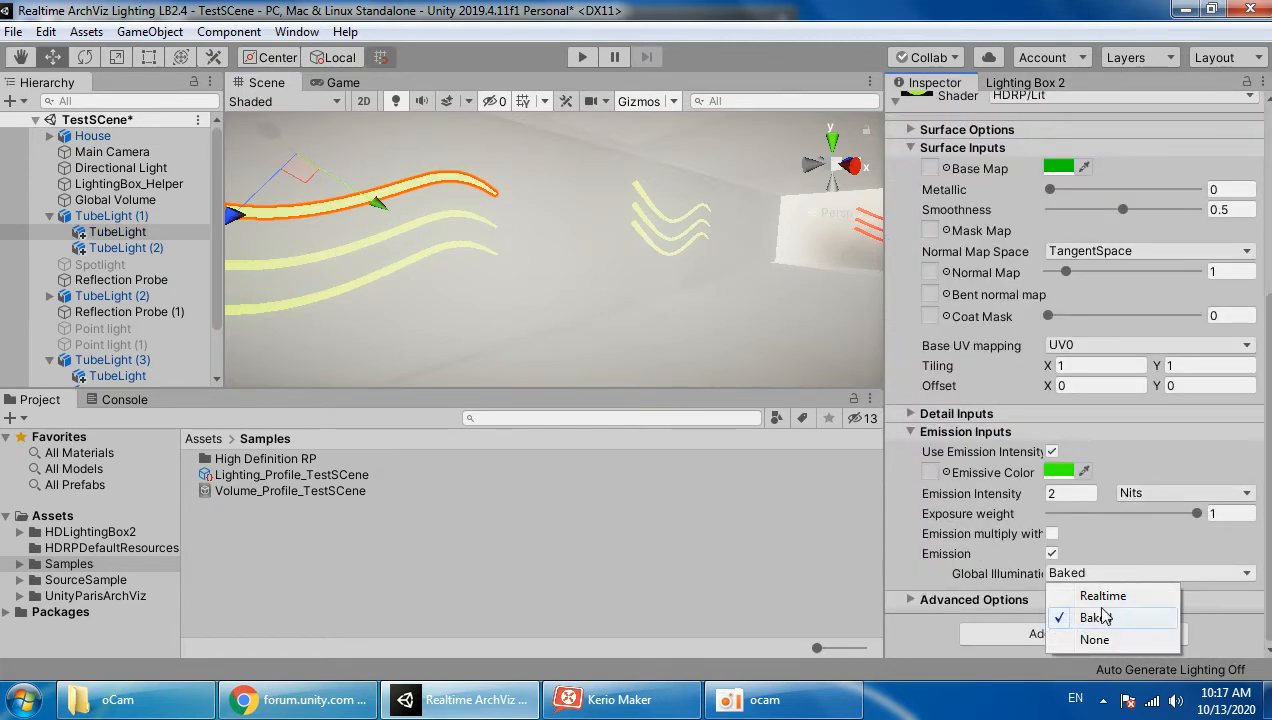
{"action": "left_click", "coordinate": [1100, 596]}
Step: Switch the TubeLight_Red material's emission global illumination to Realtime and bake the scene lighting again
{"action": "right_click_drag", "start_coordinate": [519, 213], "coordinate": [681, 234]}
{"action": "left_click", "coordinate": [797, 220]}
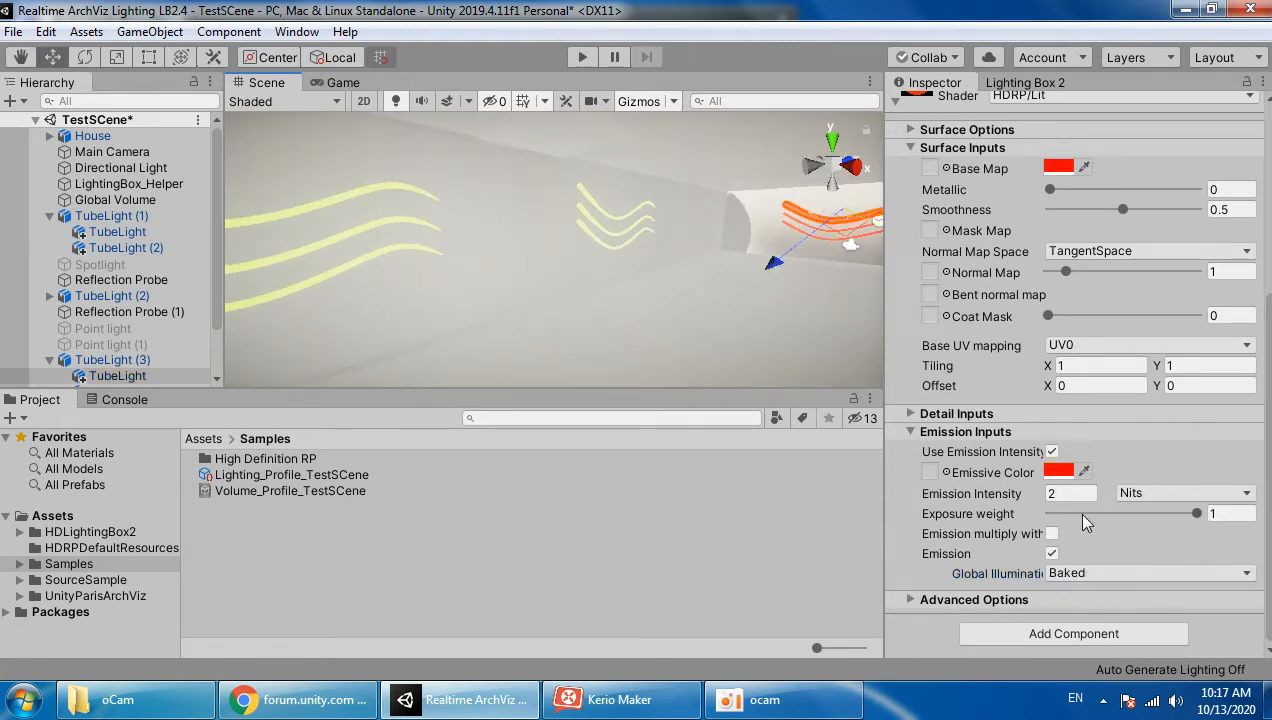
{"action": "left_click", "coordinate": [1092, 573]}
{"action": "left_click", "coordinate": [1100, 596]}
{"action": "left_click", "coordinate": [1020, 83]}
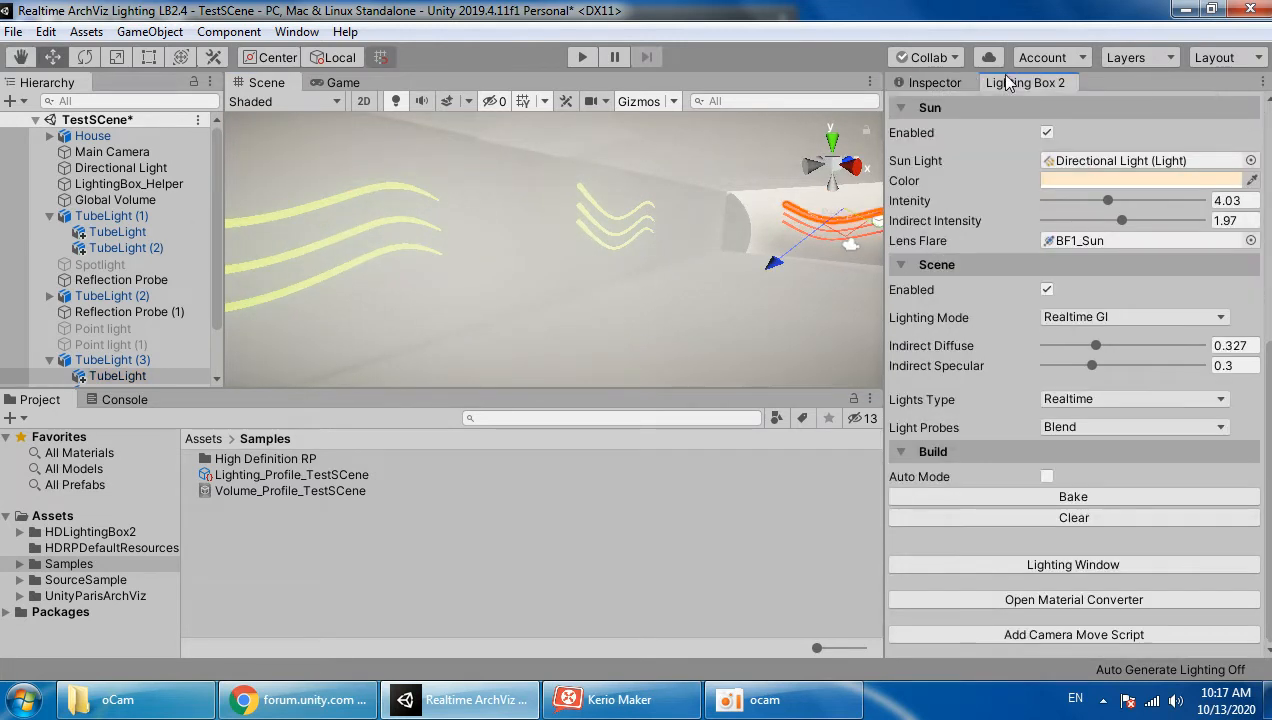
{"action": "left_click", "coordinate": [1014, 497]}
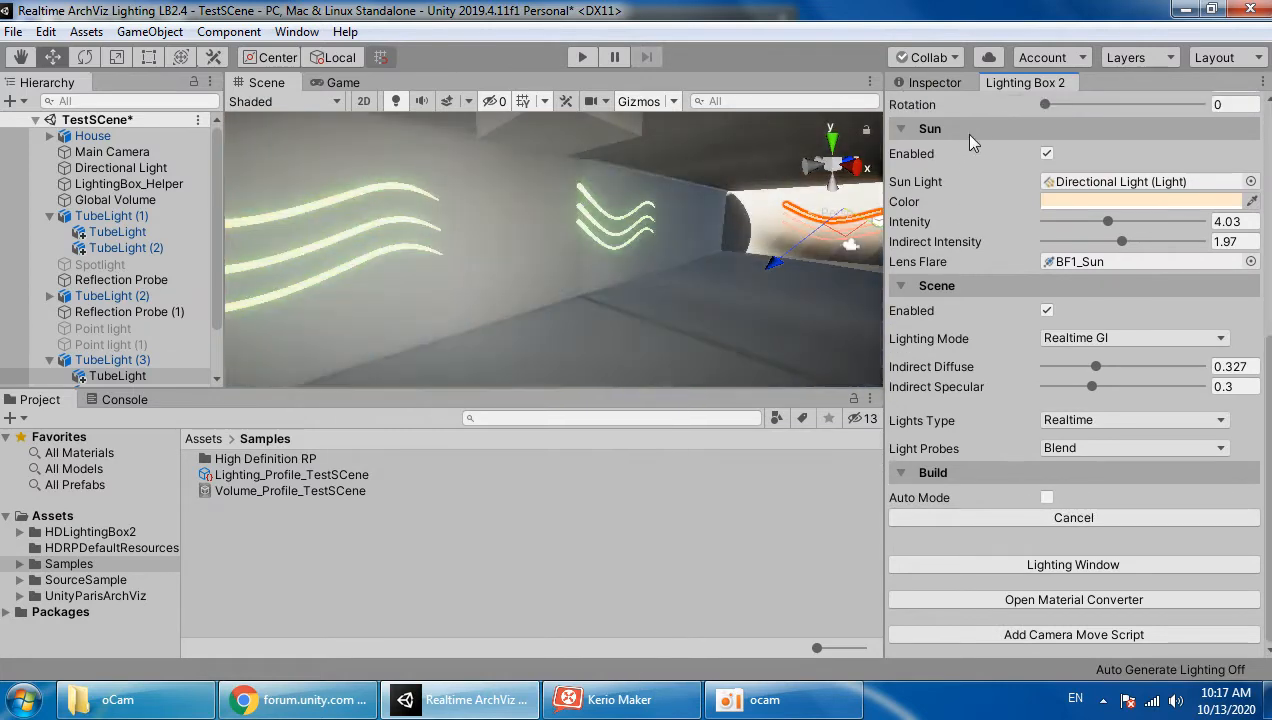
Step: Mark TubeLight (1), TubeLight (2) and TubeLight (3) together as Static
{"action": "left_click", "coordinate": [930, 83]}
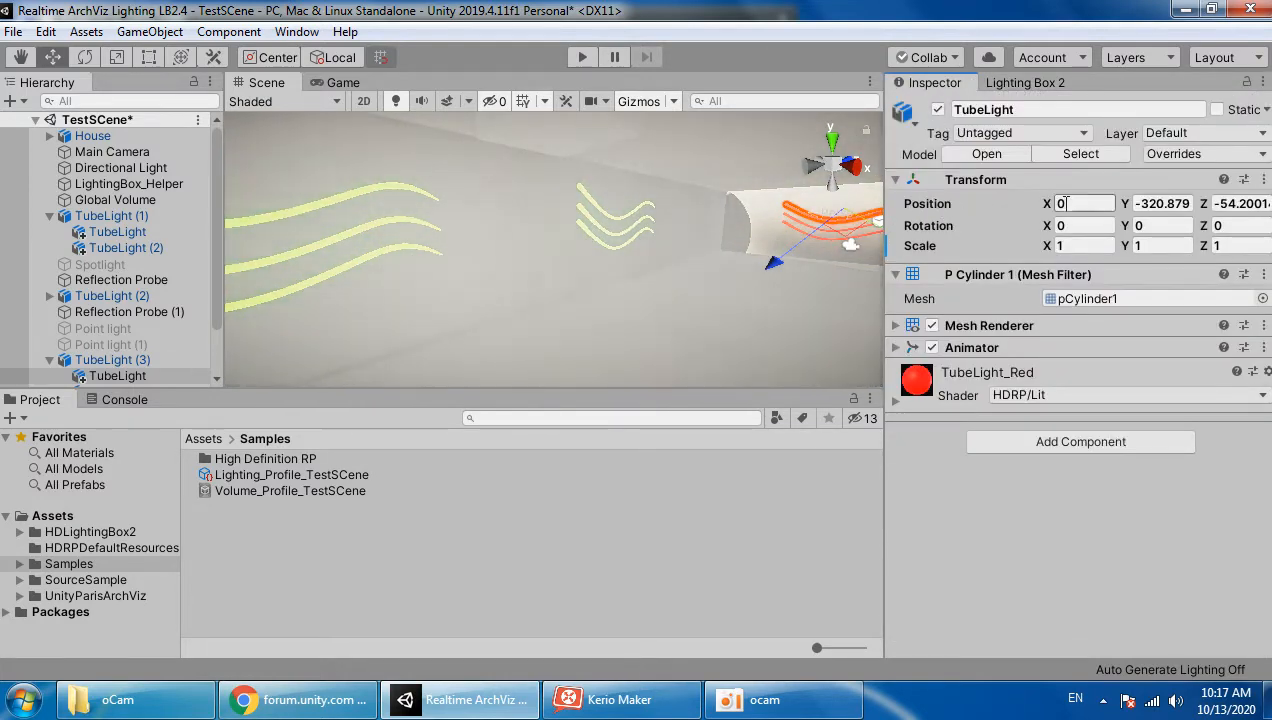
{"action": "left_click", "coordinate": [358, 192]}
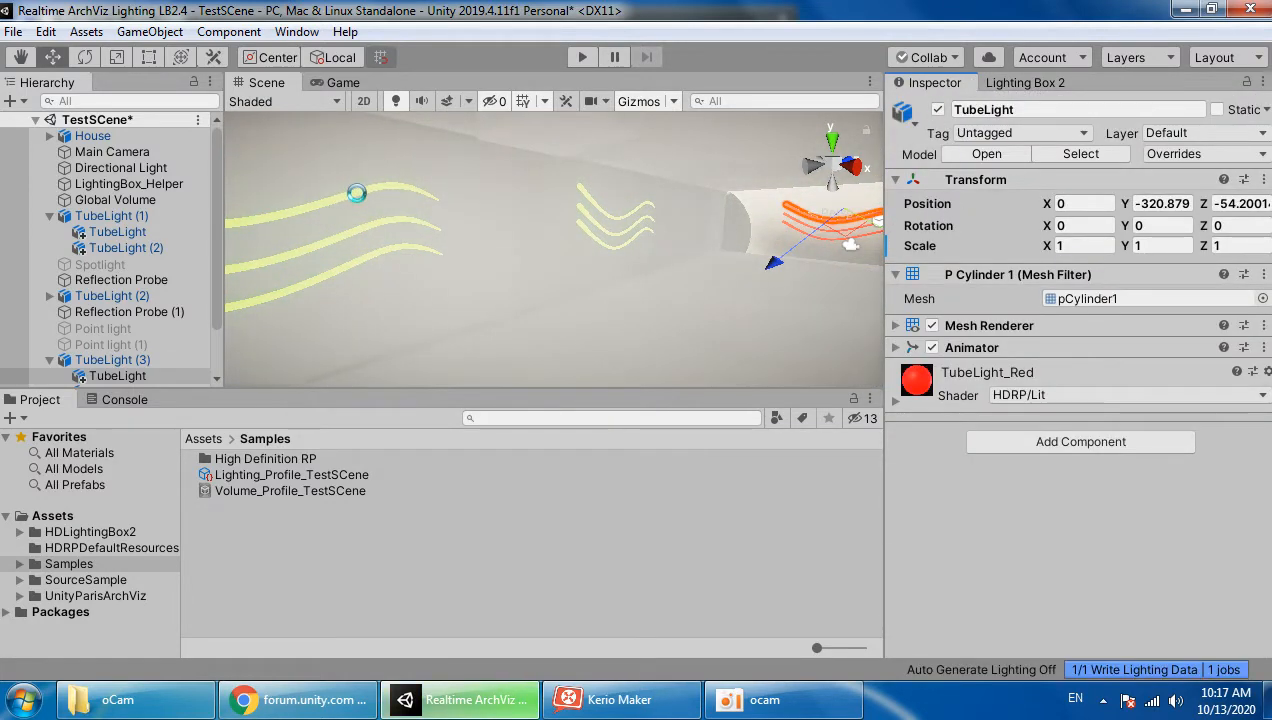
{"action": "left_click", "coordinate": [111, 216]}
{"action": "left_click", "coordinate": [111, 296], "text": "ctrl"}
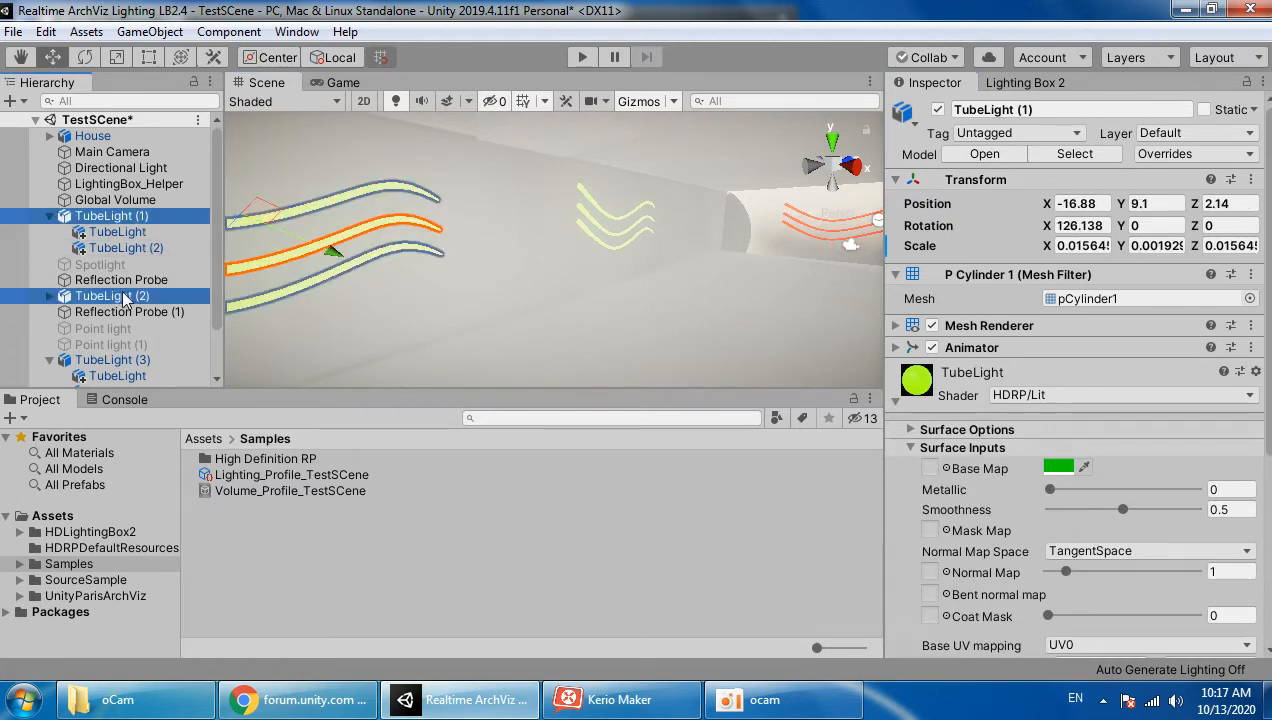
{"action": "left_click", "coordinate": [111, 360], "text": "ctrl"}
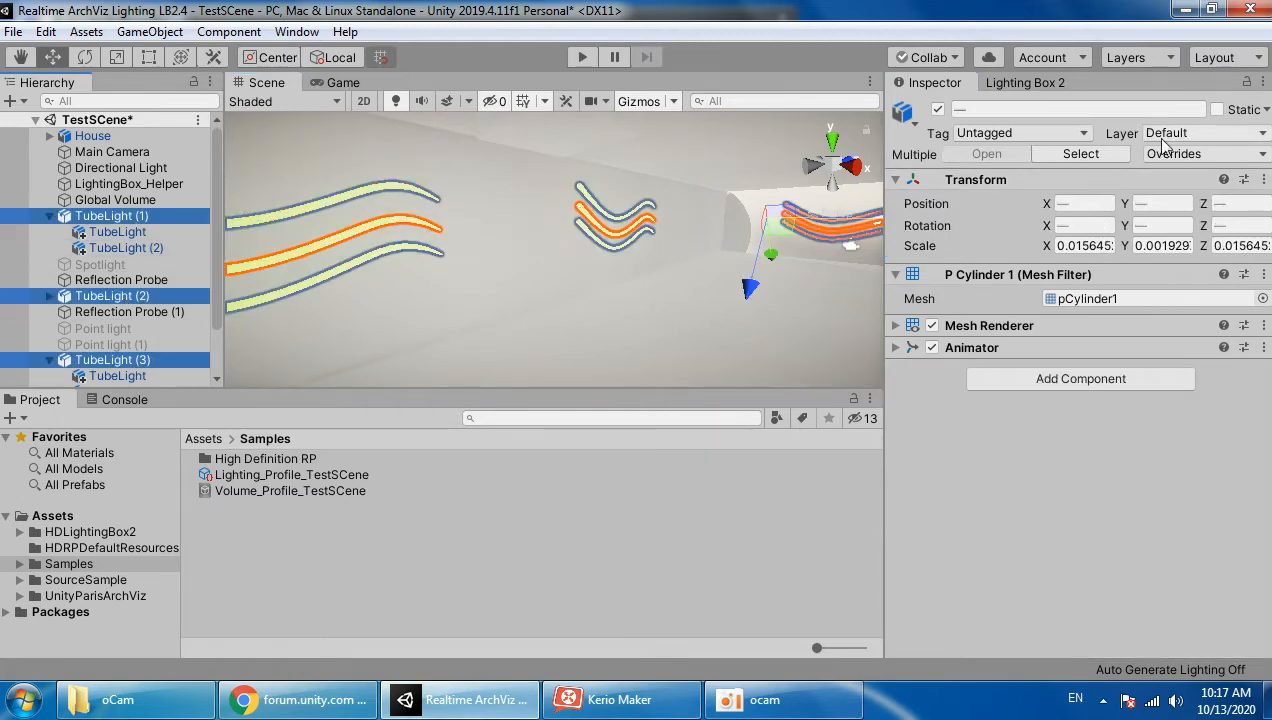
{"action": "left_click", "coordinate": [1216, 109]}
{"action": "left_click", "coordinate": [593, 396]}
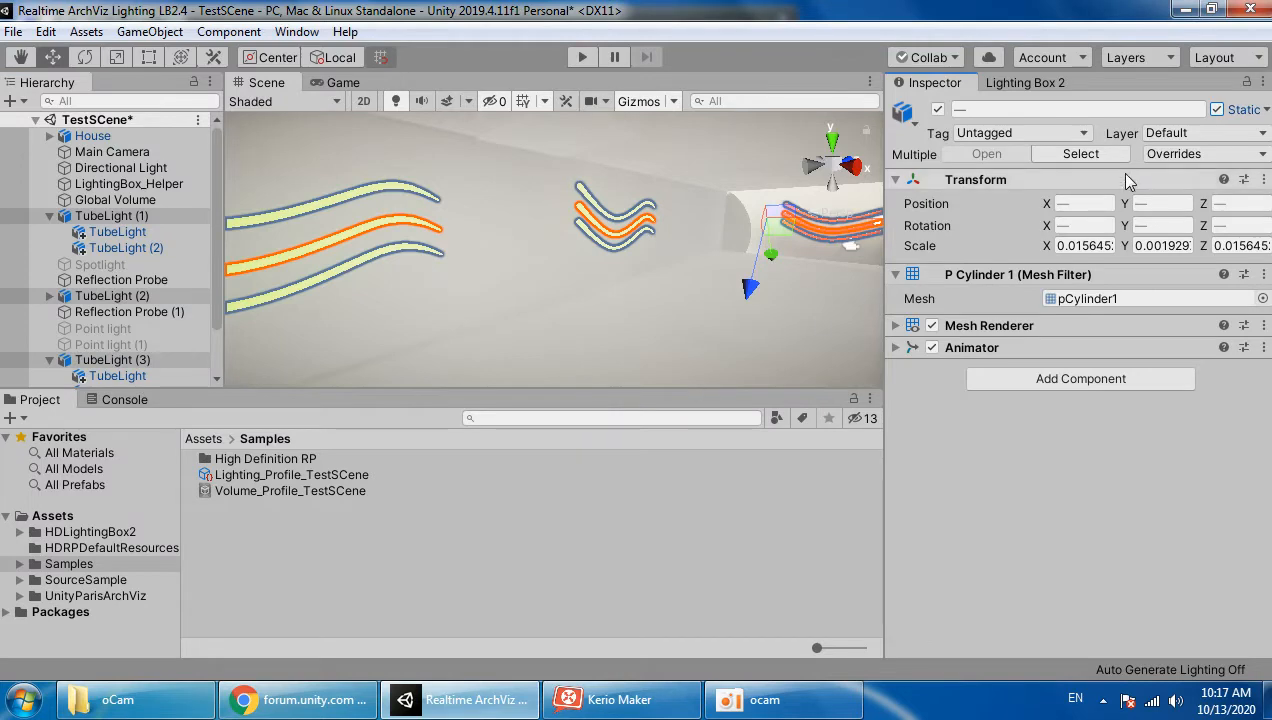
{"action": "left_click", "coordinate": [548, 522]}
Step: Rebake the lighting with the static tube lights and inspect their glow inside the house
{"action": "left_click", "coordinate": [1003, 84]}
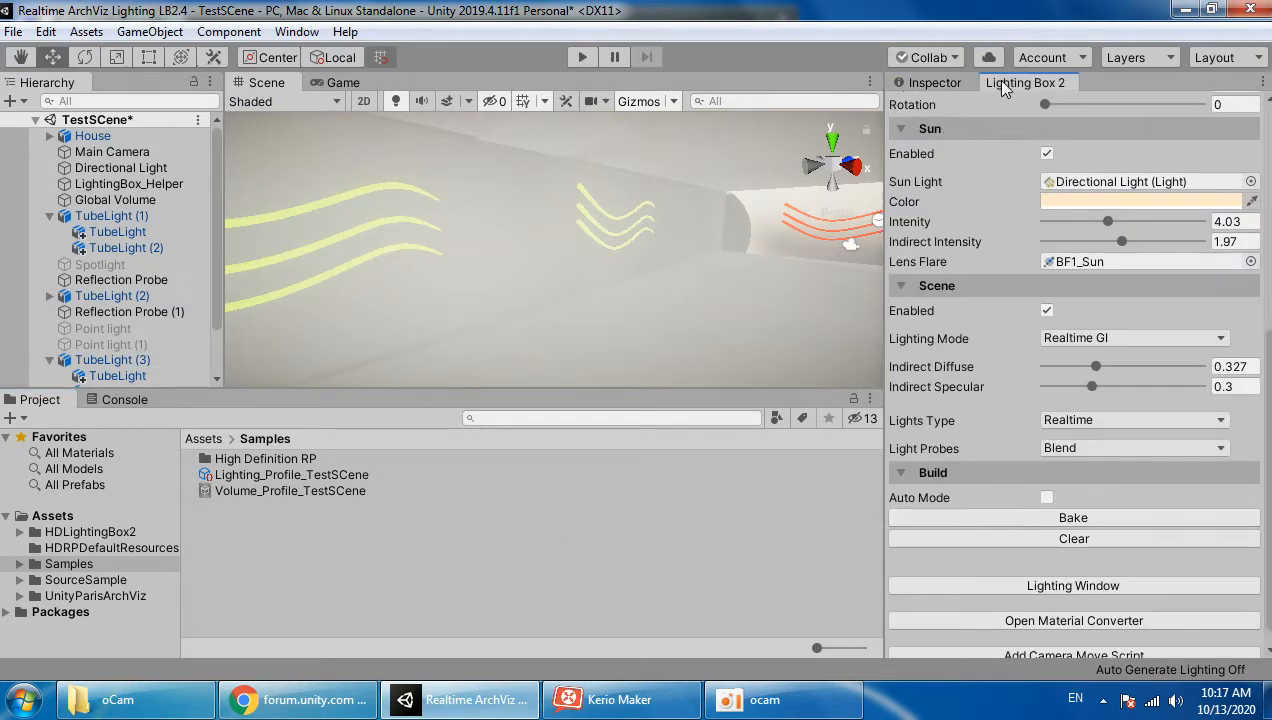
{"action": "left_click", "coordinate": [1037, 522]}
{"action": "mouse_move", "coordinate": [608, 320]}
{"action": "right_mouse_down"}
{"action": "mouse_move", "coordinate": [571, 361]}
{"action": "mouse_move", "coordinate": [653, 292]}
{"action": "mouse_move", "coordinate": [468, 385]}
{"action": "mouse_move", "coordinate": [561, 295]}
{"action": "mouse_move", "coordinate": [566, 272]}
{"action": "mouse_move", "coordinate": [520, 312]}
{"action": "mouse_move", "coordinate": [815, 268]}
{"action": "mouse_move", "coordinate": [477, 248]}
{"action": "mouse_move", "coordinate": [458, 261]}
{"action": "mouse_move", "coordinate": [566, 225]}
{"action": "right_mouse_up"}
Step: Raise the green TubeLight material's emission intensity to 9.71 nits
{"action": "left_click", "coordinate": [617, 224]}
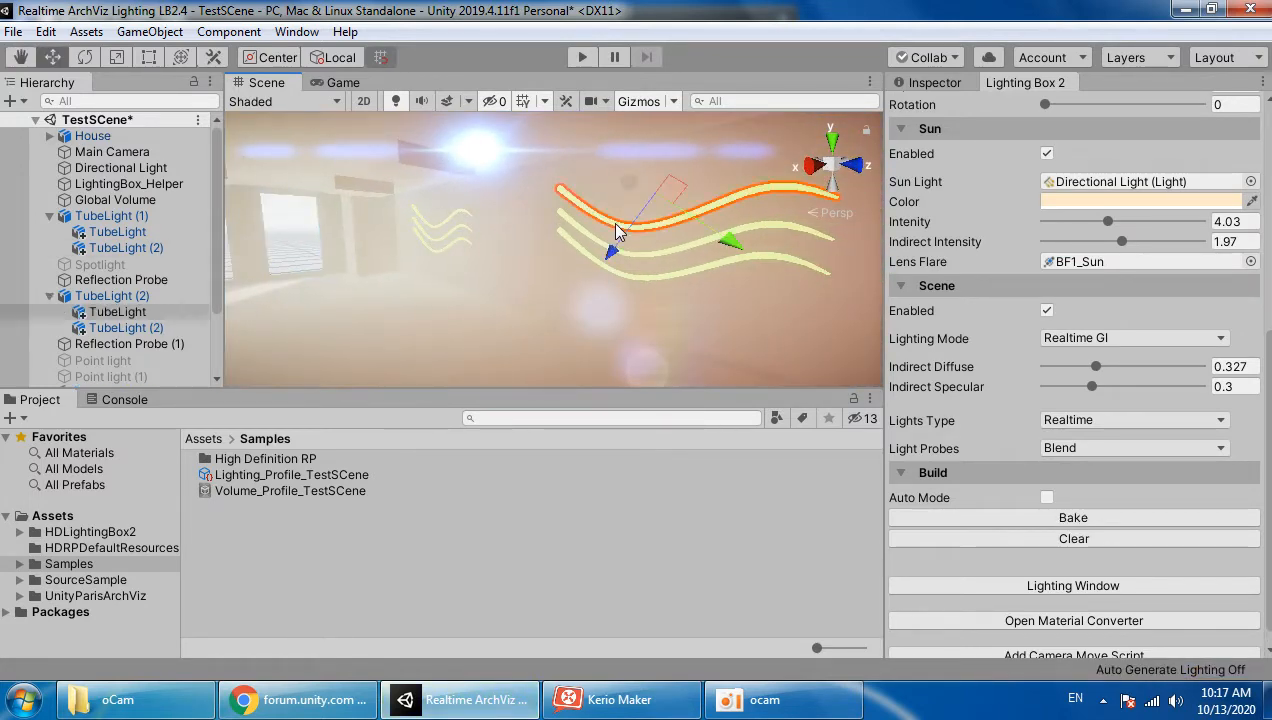
{"action": "left_click", "coordinate": [930, 84]}
{"action": "scroll", "coordinate": [1081, 433], "scroll_direction": "down", "scroll_amount": 5}
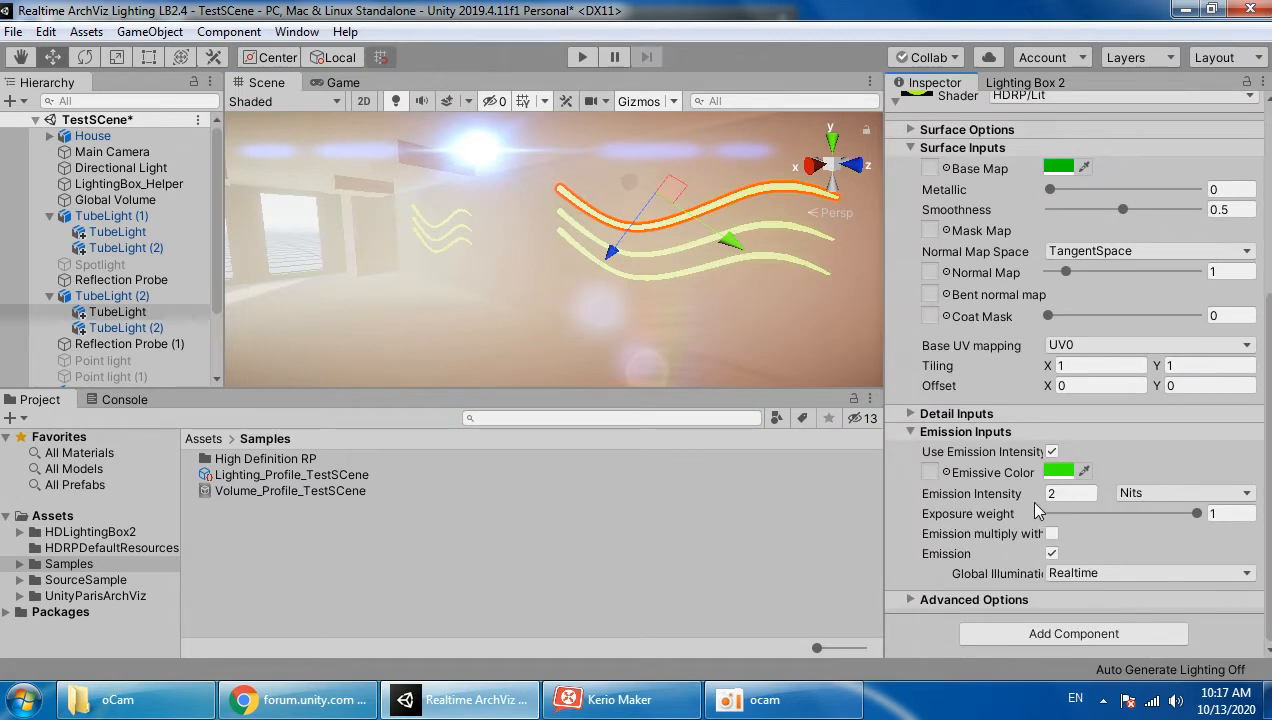
{"action": "left_click_drag", "start_coordinate": [994, 493], "coordinate": [1031, 476]}
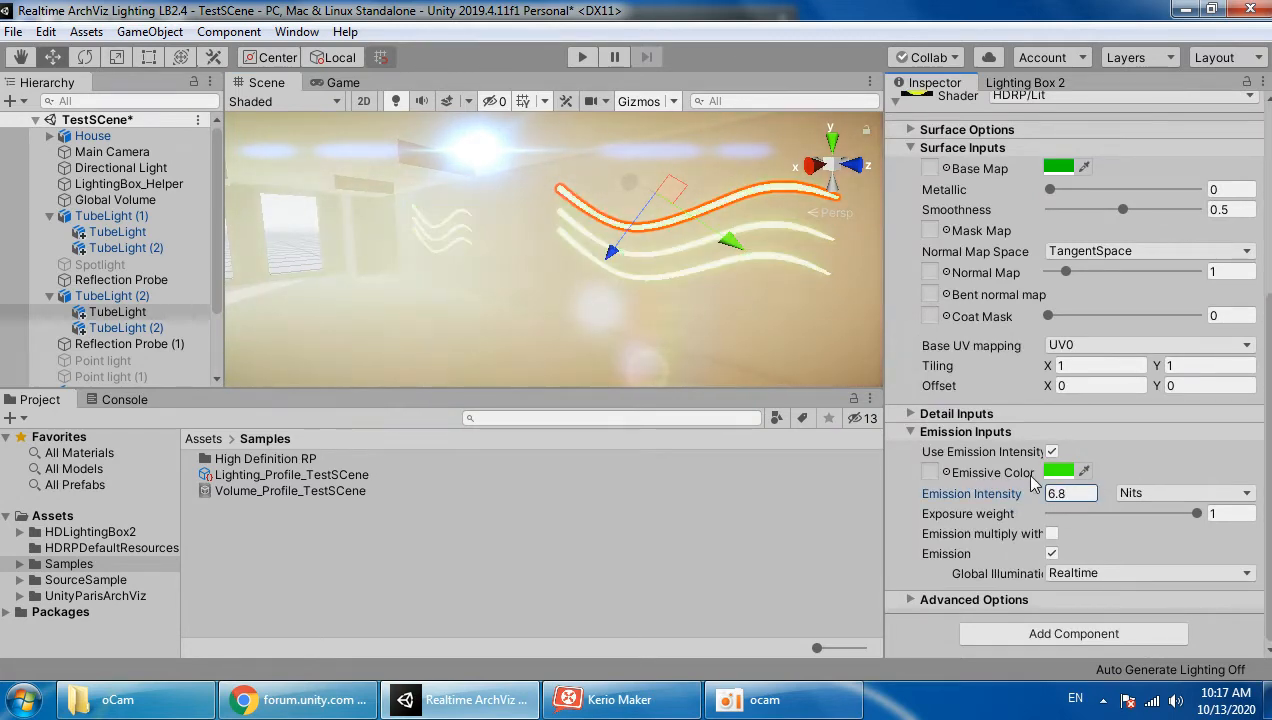
{"action": "left_click_drag", "start_coordinate": [446, 287], "coordinate": [982, 496], "text": "alt"}
Step: Try red (FF0800) as the TubeLight material's emissive color, then settle on a bright green
{"action": "left_click", "coordinate": [1056, 471]}
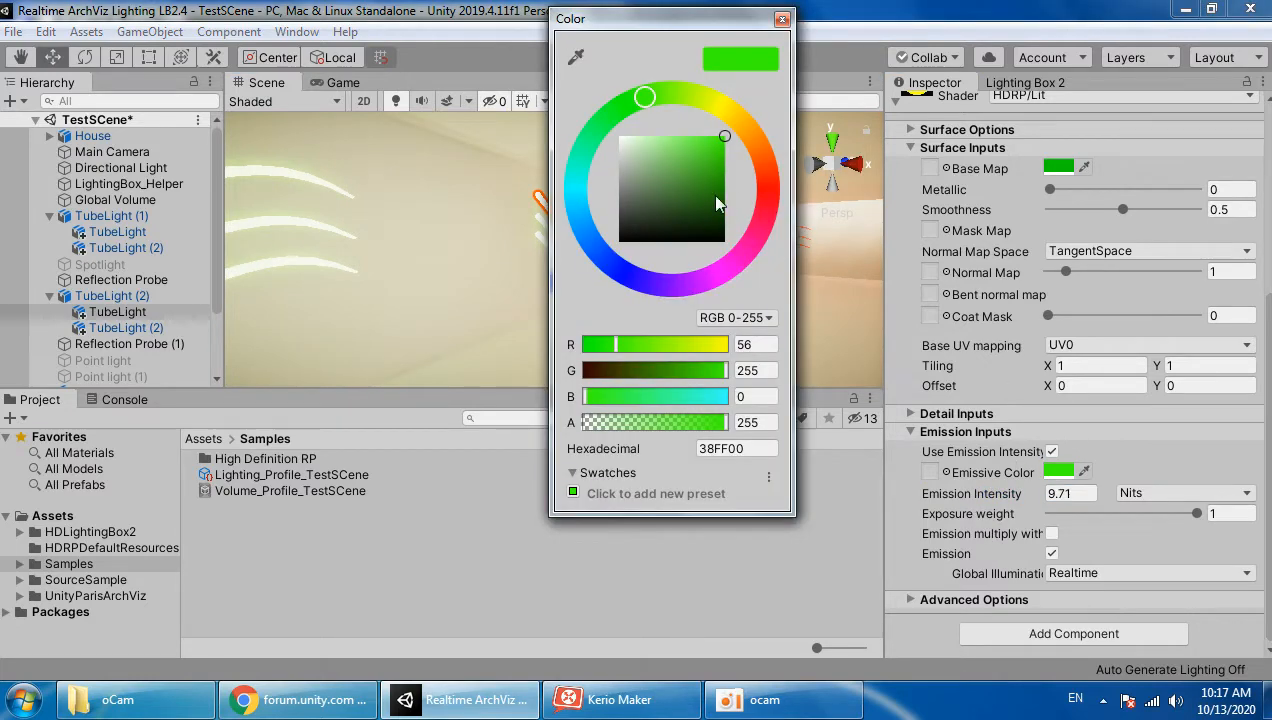
{"action": "left_click_drag", "start_coordinate": [670, 27], "coordinate": [952, 73]}
{"action": "left_click", "coordinate": [1052, 234]}
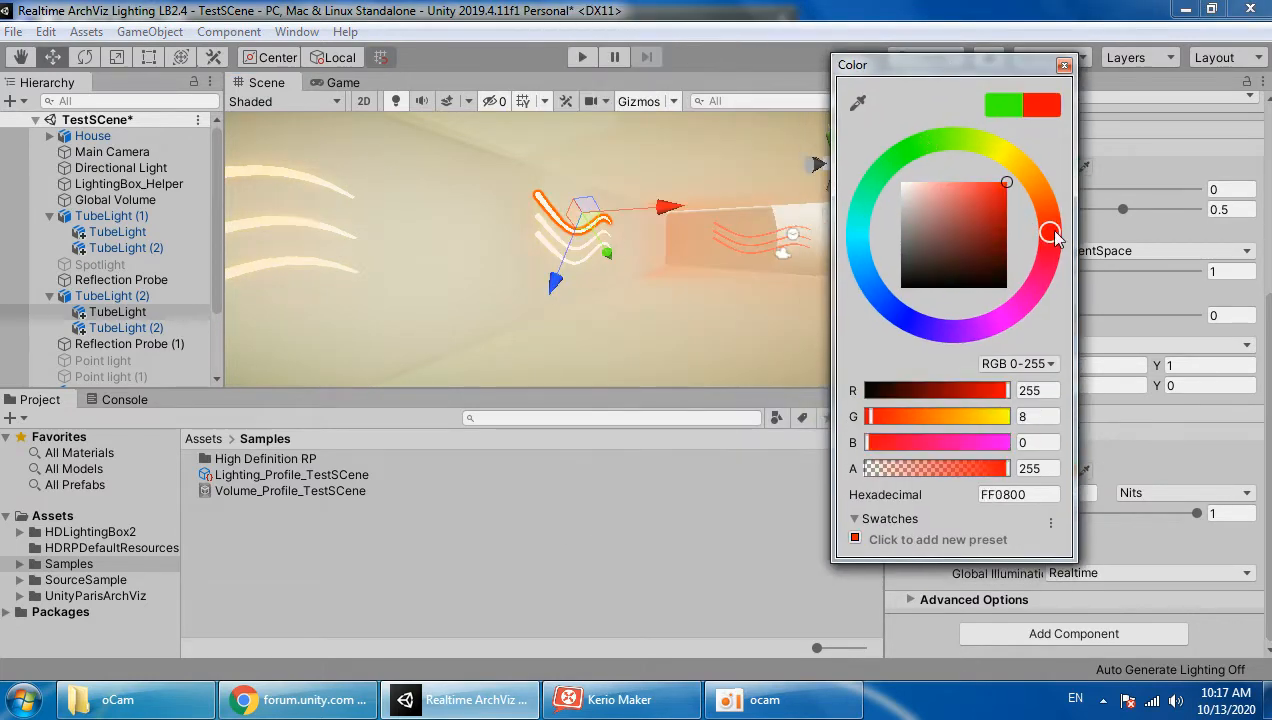
{"action": "mouse_move", "coordinate": [1000, 165]}
{"action": "left_mouse_down"}
{"action": "mouse_move", "coordinate": [951, 136]}
{"action": "mouse_move", "coordinate": [909, 171]}
{"action": "mouse_move", "coordinate": [897, 160]}
{"action": "left_mouse_up"}
{"action": "right_click_drag", "start_coordinate": [706, 273], "coordinate": [539, 275]}
Step: Lower the sun intensity to 3.78 and the ambient sky exposure to 1.34
{"action": "left_click", "coordinate": [1025, 82]}
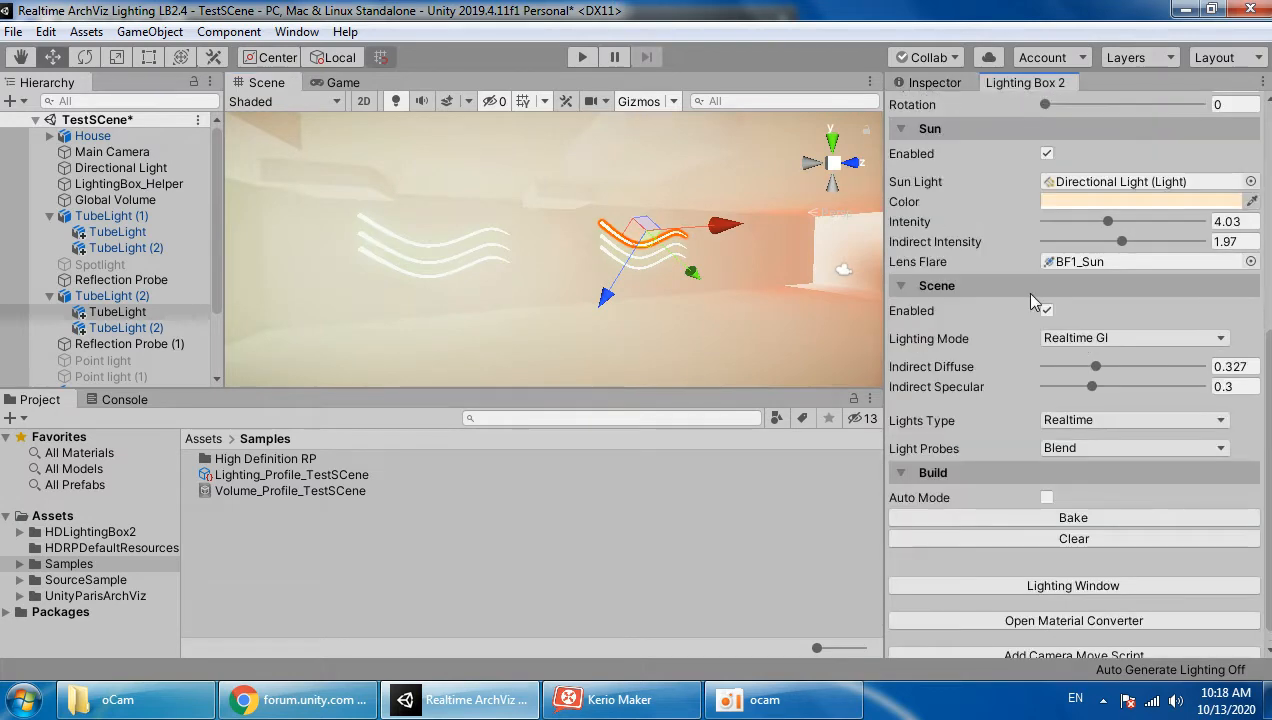
{"action": "scroll", "coordinate": [1068, 333], "scroll_direction": "up", "scroll_amount": 2}
{"action": "left_click", "coordinate": [1104, 260]}
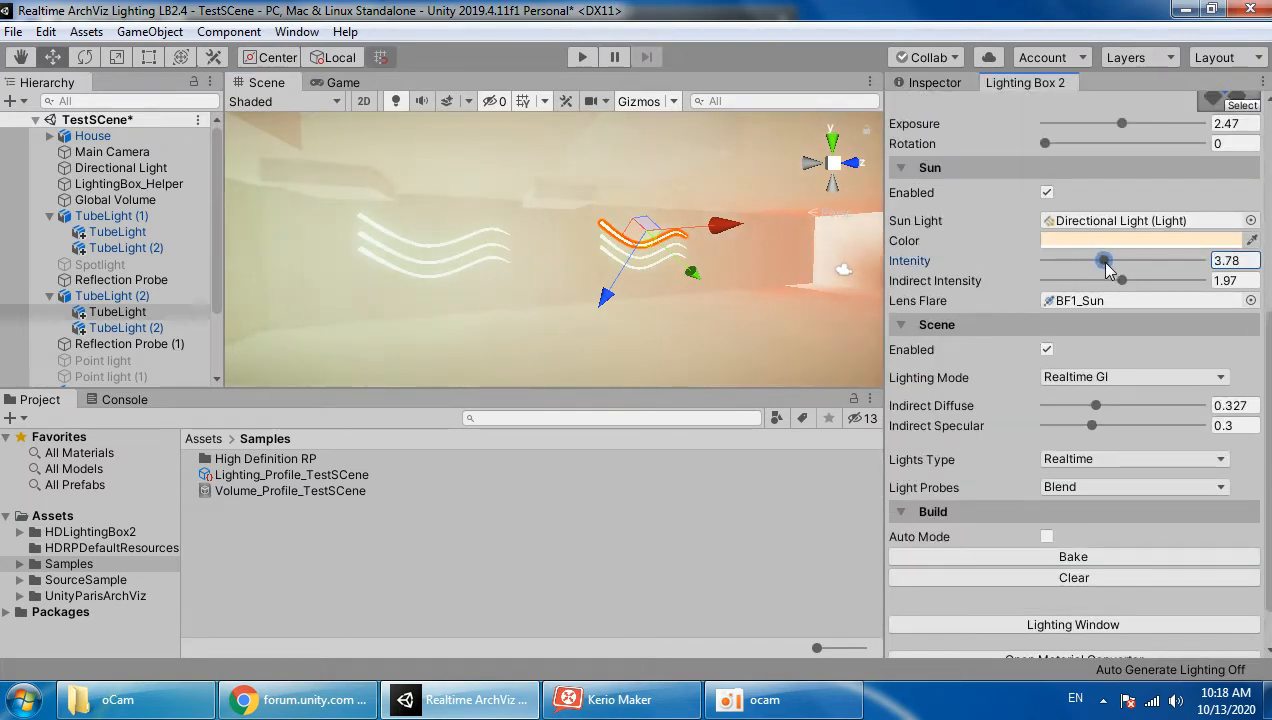
{"action": "scroll", "coordinate": [1095, 275], "scroll_direction": "up", "scroll_amount": 3}
{"action": "left_click", "coordinate": [1076, 244]}
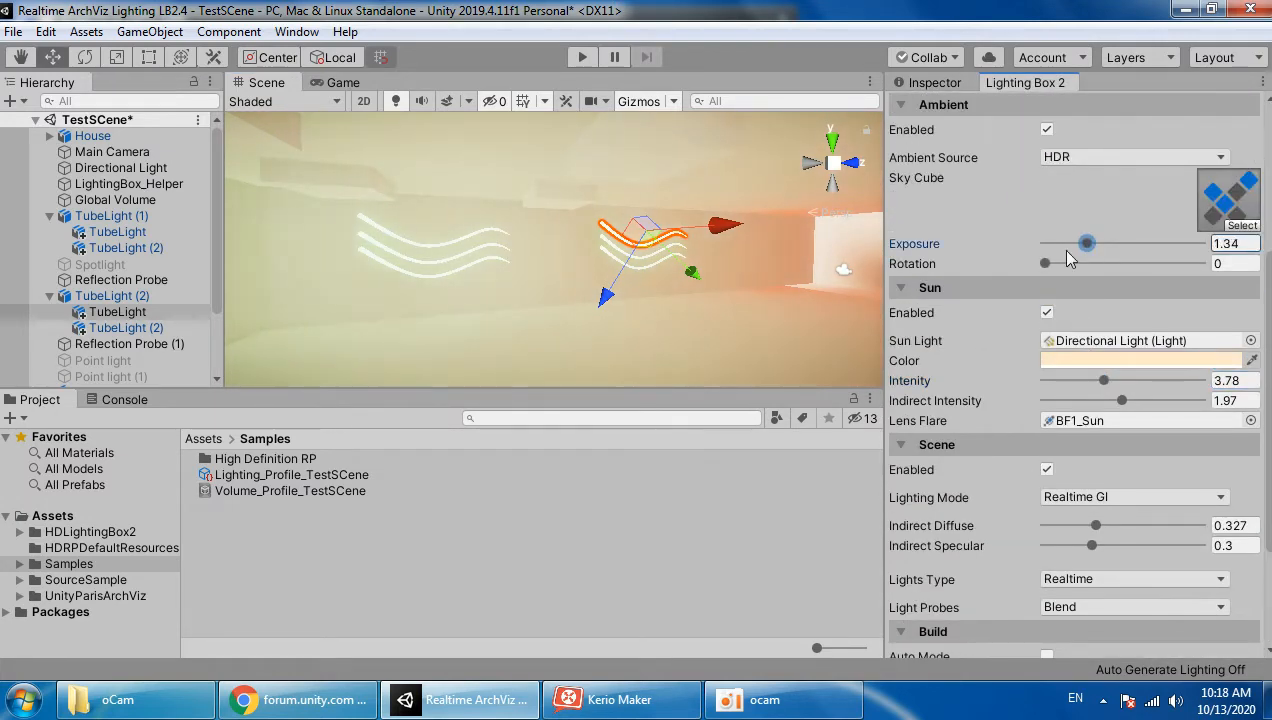
{"action": "right_click_drag", "start_coordinate": [700, 262], "coordinate": [725, 320]}
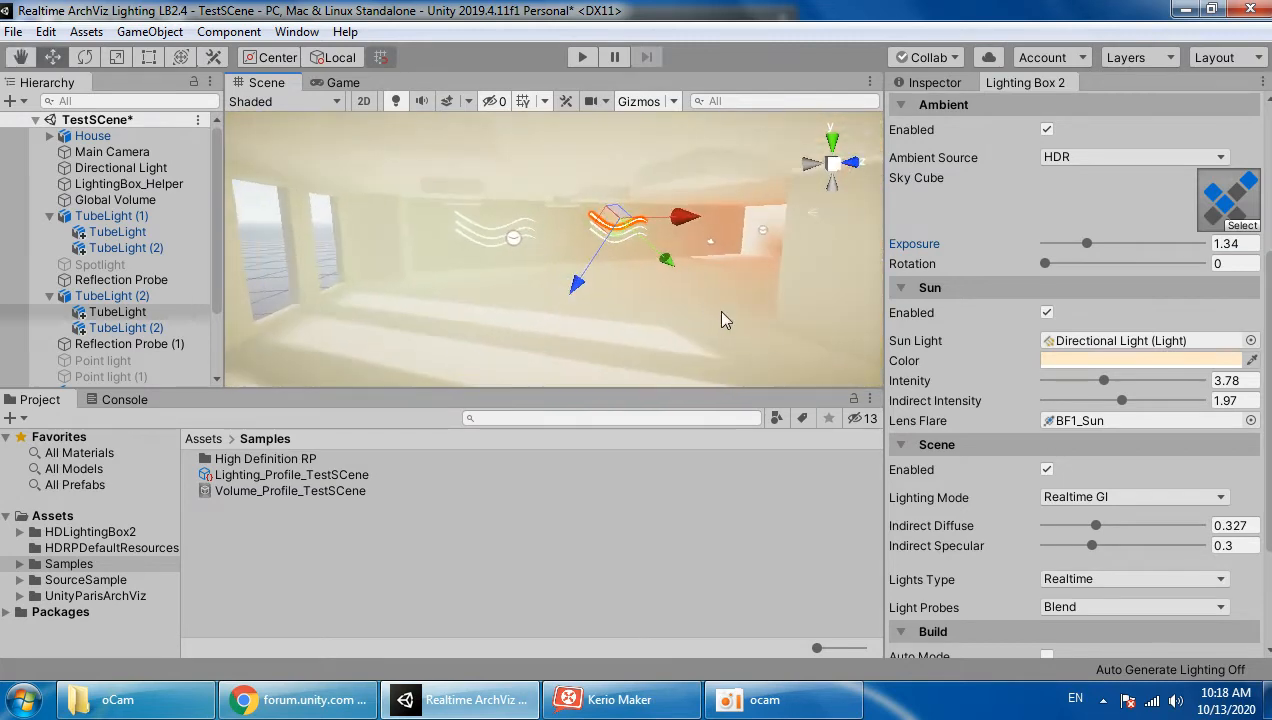
Step: Try different indirect diffuse and sky exposure values, settling on indirect diffuse 0.225 and exposure 1.28
{"action": "left_click_drag", "start_coordinate": [1096, 525], "coordinate": [1068, 520]}
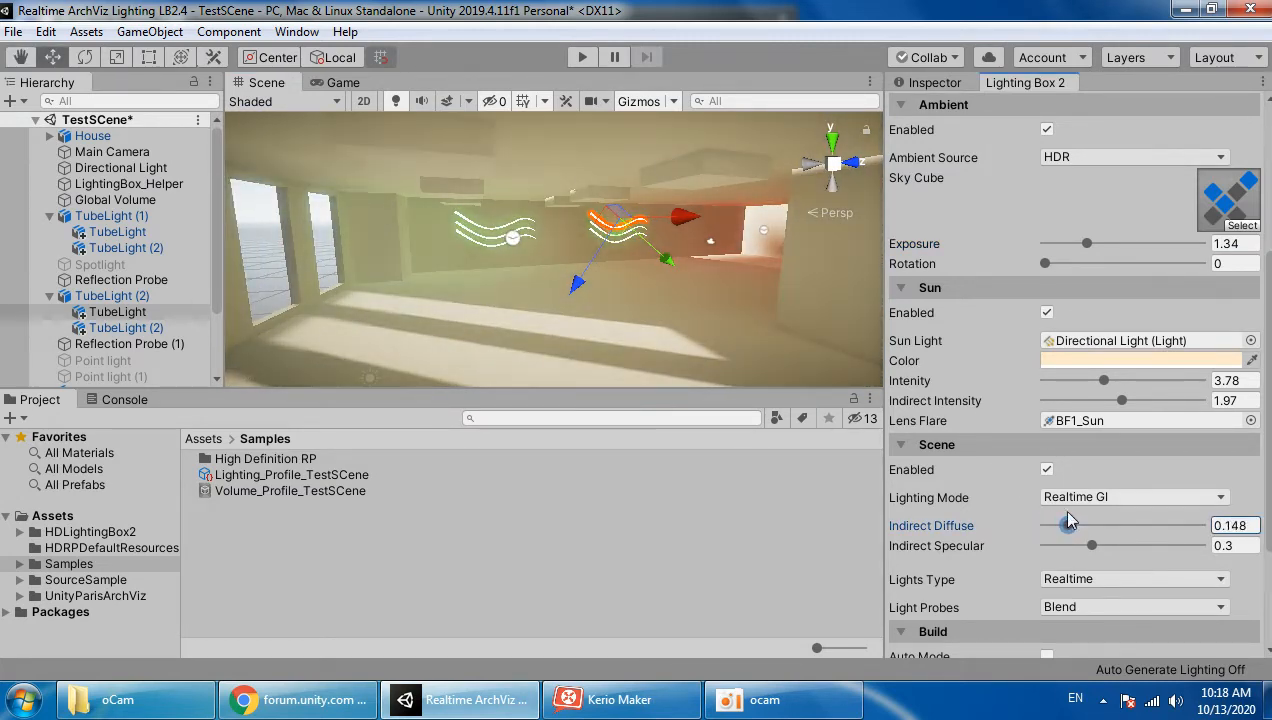
{"action": "left_click", "coordinate": [1118, 244]}
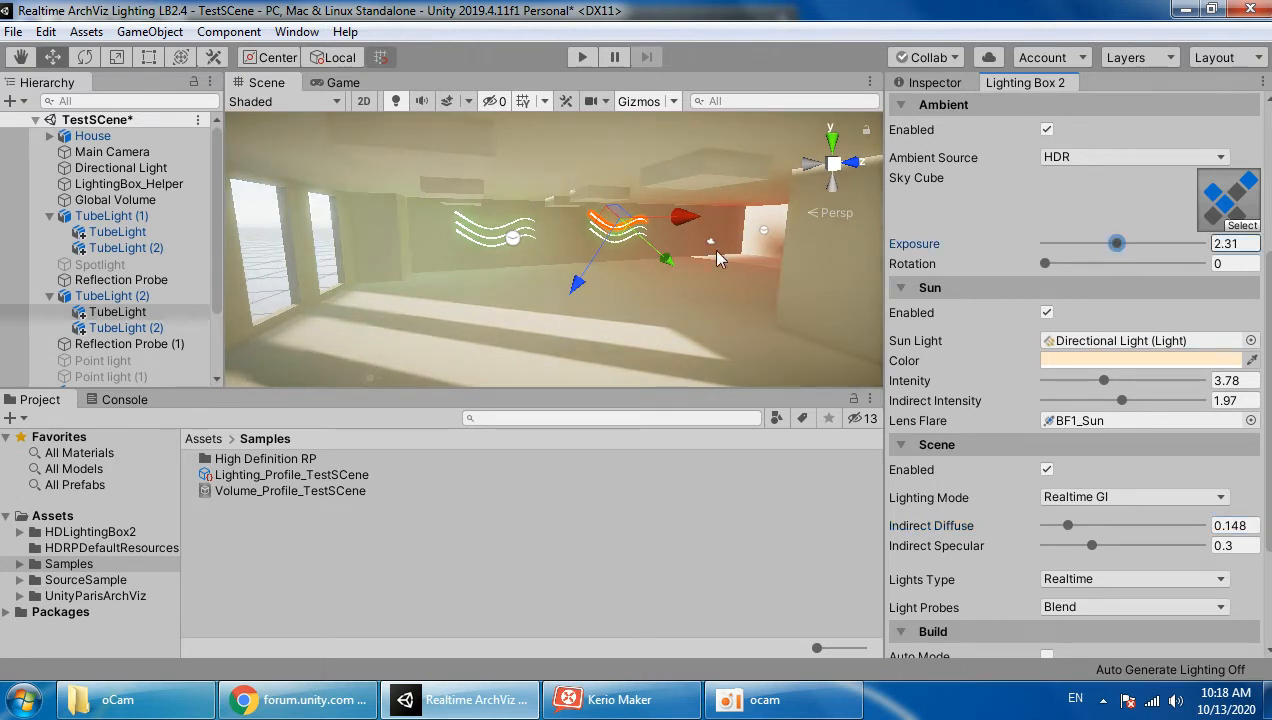
{"action": "right_click_drag", "start_coordinate": [717, 252], "coordinate": [723, 260]}
{"action": "left_click", "coordinate": [1085, 244]}
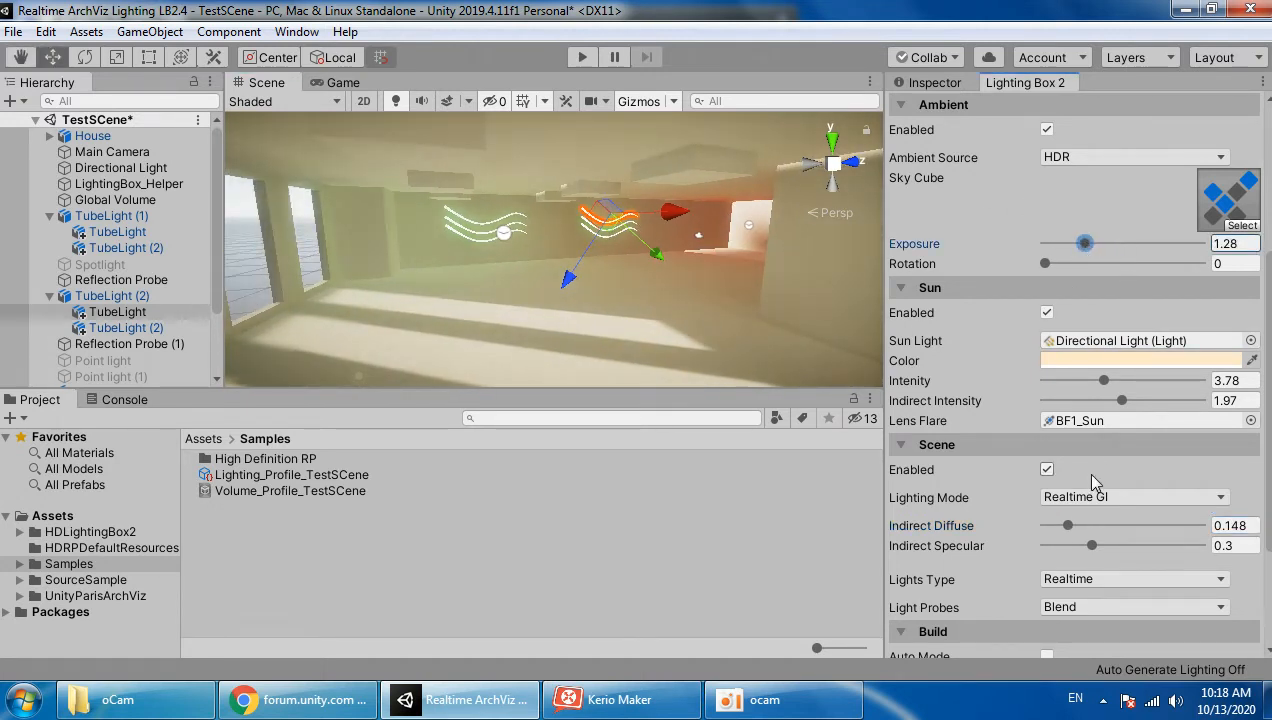
{"action": "left_click", "coordinate": [1085, 527]}
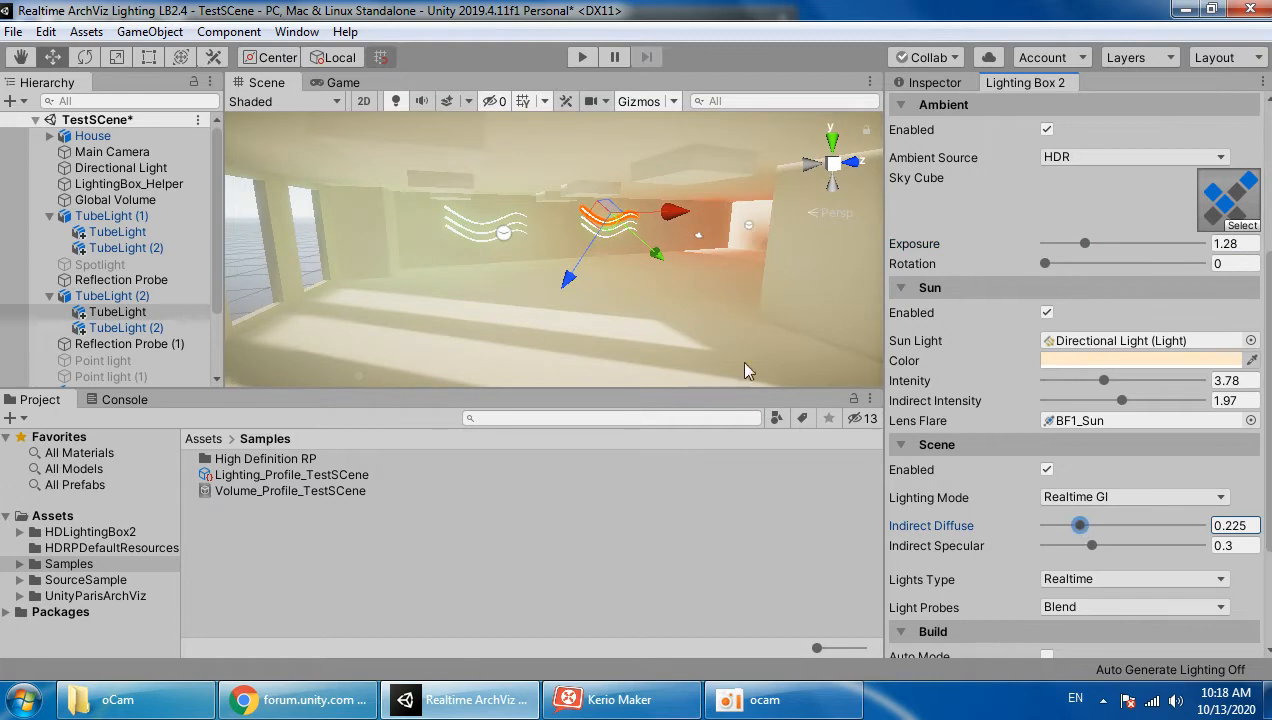
{"action": "right_click_drag", "start_coordinate": [606, 308], "coordinate": [722, 322]}
{"action": "key", "text": "w"}
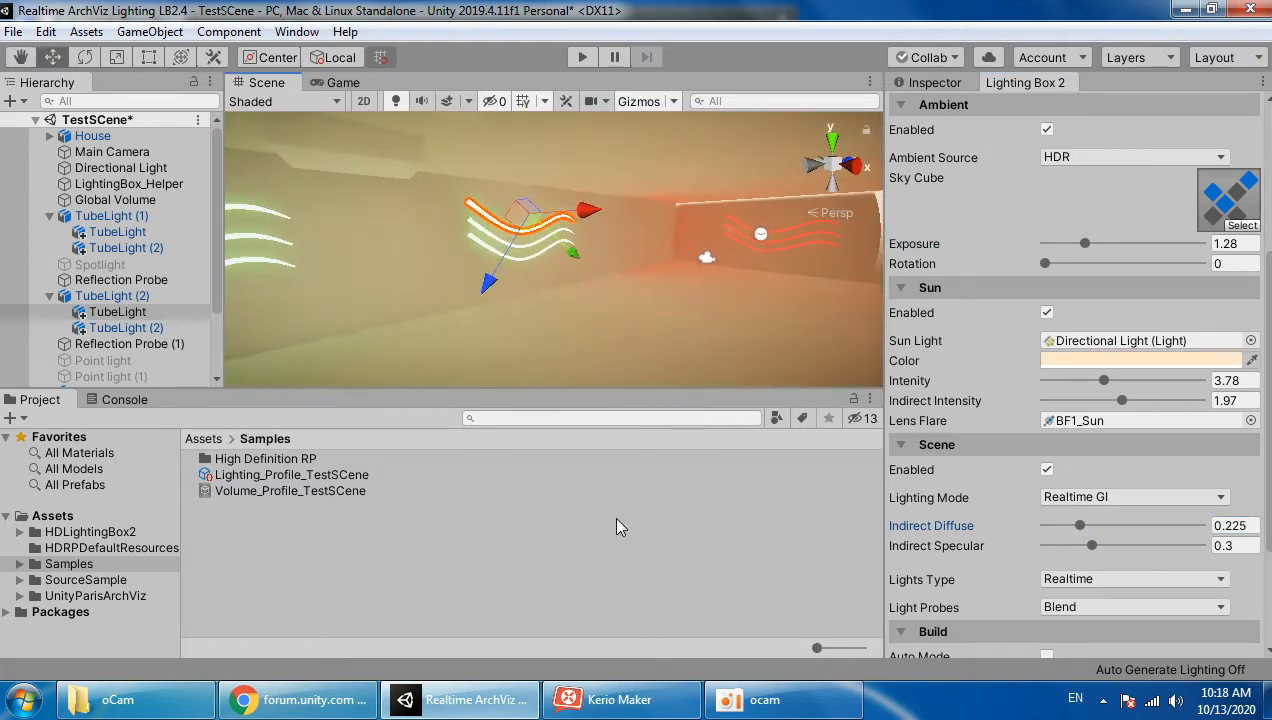
Step: Enable the Bloom effect and set its intensity to 0.46
{"action": "left_click", "coordinate": [617, 519]}
{"action": "key", "text": "w"}
{"action": "right_click_drag", "start_coordinate": [622, 284], "coordinate": [1185, 284]}
{"action": "scroll", "coordinate": [1080, 260], "scroll_direction": "up", "scroll_amount": 5}
{"action": "left_click", "coordinate": [997, 183]}
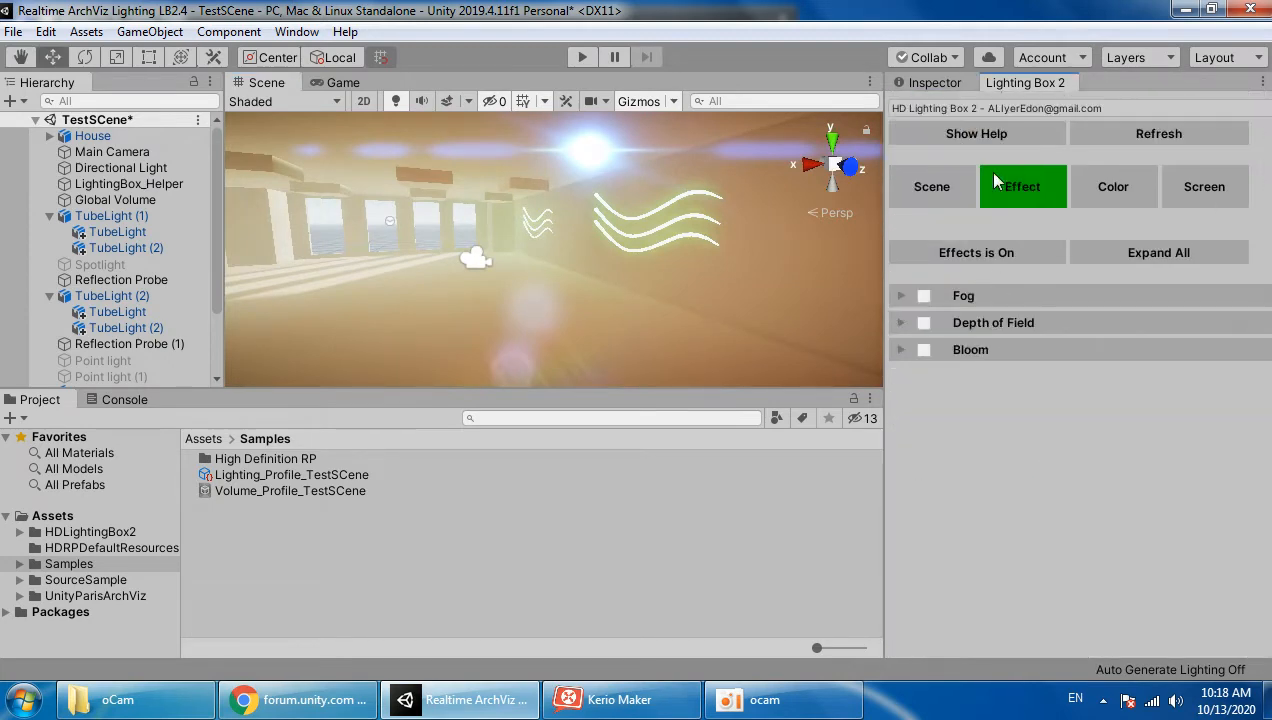
{"action": "left_click", "coordinate": [923, 350]}
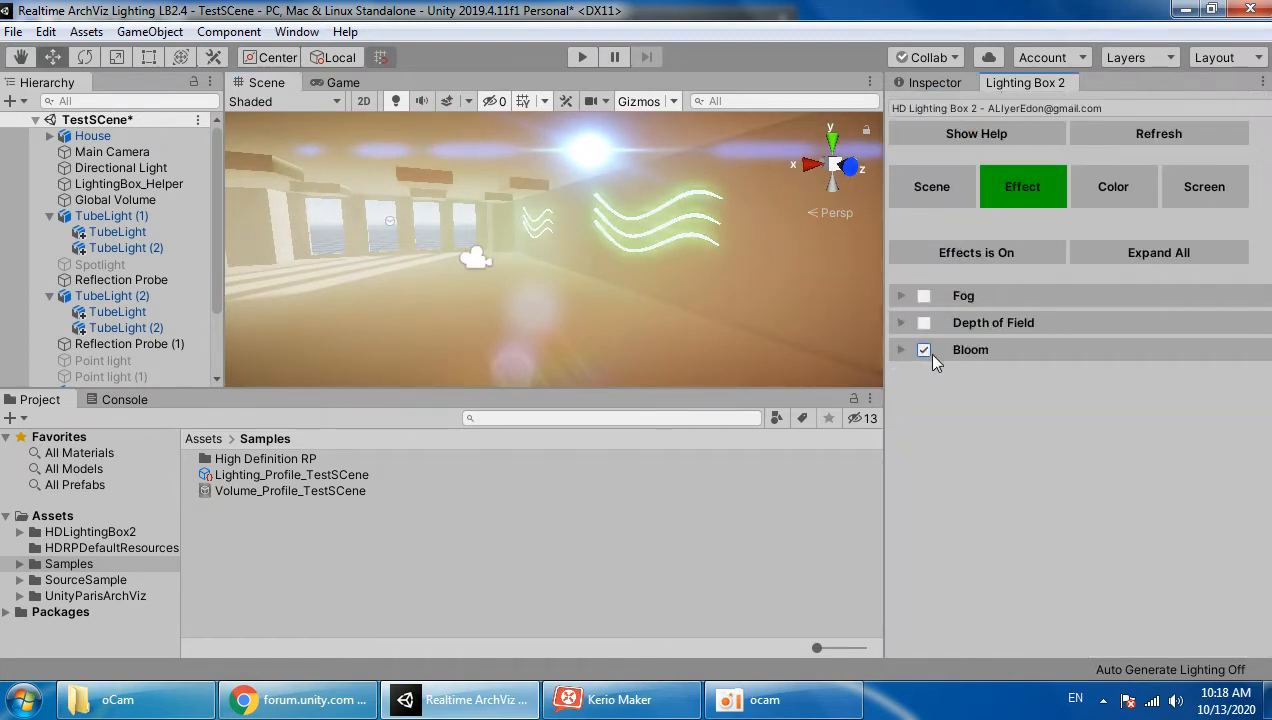
{"action": "mouse_move", "coordinate": [1071, 377]}
{"action": "left_mouse_down"}
{"action": "mouse_move", "coordinate": [1212, 376]}
{"action": "mouse_move", "coordinate": [1045, 376]}
{"action": "mouse_move", "coordinate": [1077, 381]}
{"action": "left_mouse_up"}
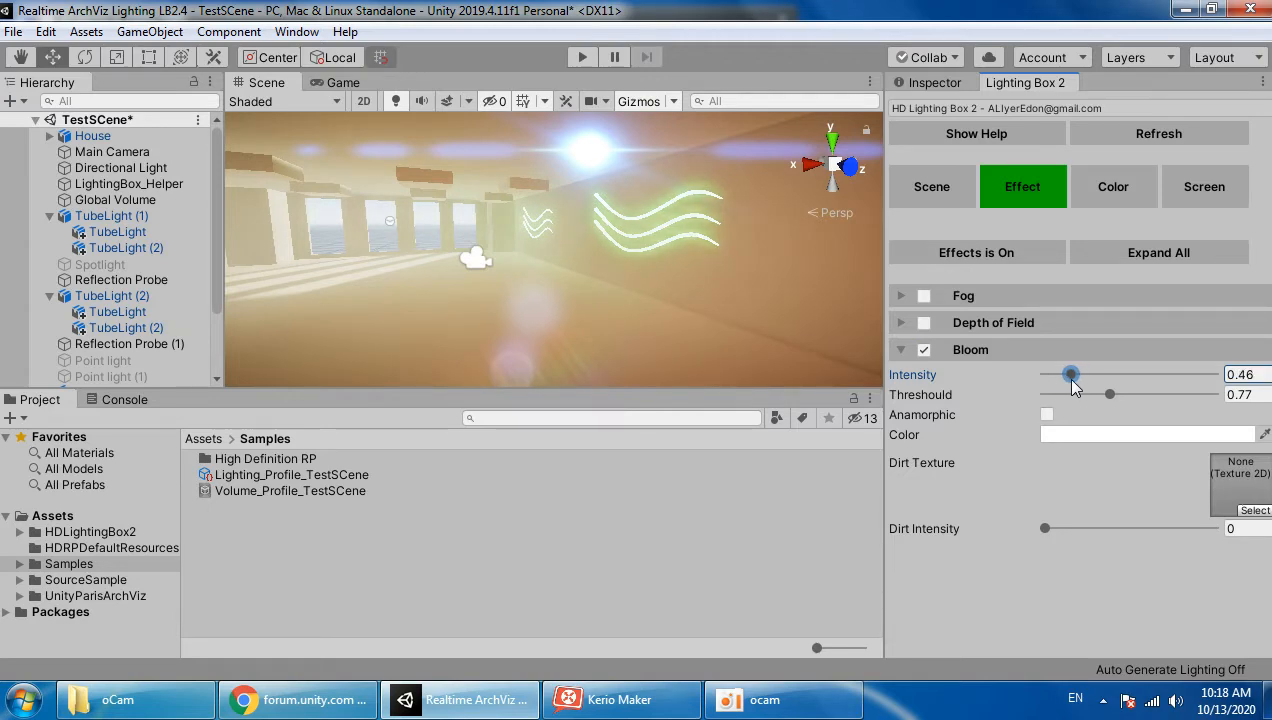
Step: Raise the emission intensity of the green TubeLight material on the near wall to 17.53 nits
{"action": "left_click", "coordinate": [714, 203]}
{"action": "left_click", "coordinate": [706, 195]}
{"action": "left_click", "coordinate": [708, 192]}
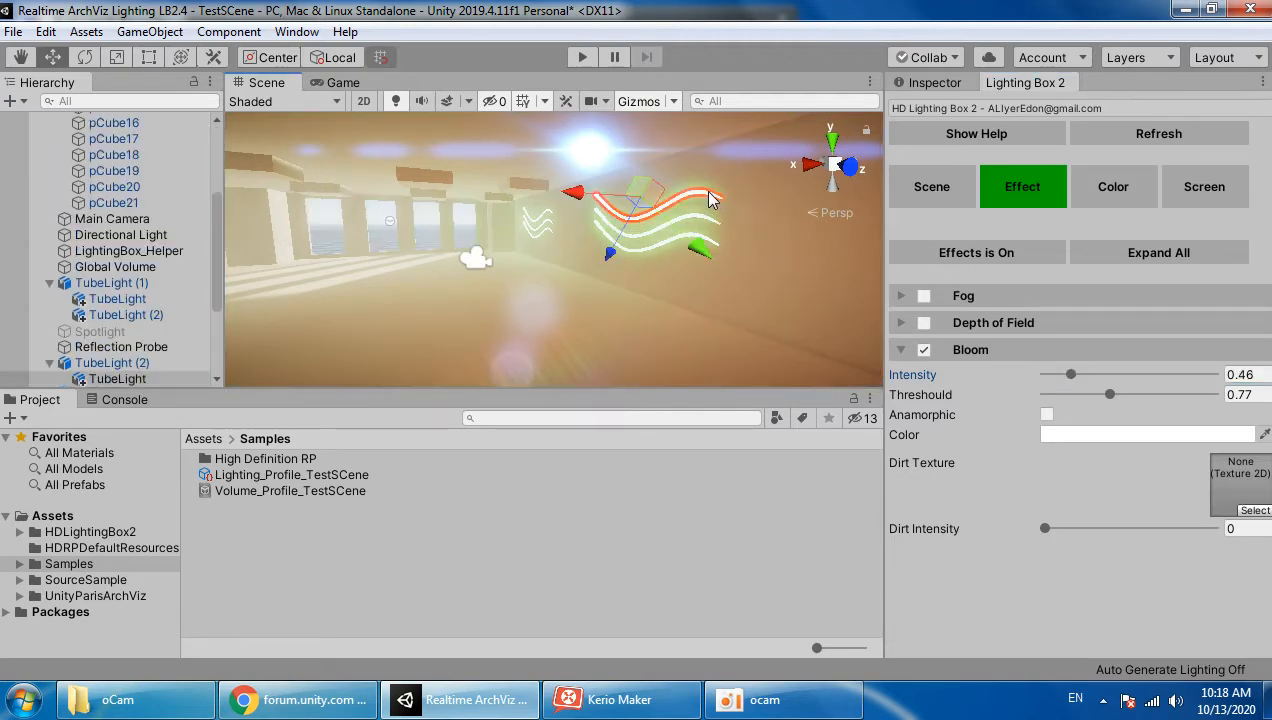
{"action": "left_click", "coordinate": [934, 82]}
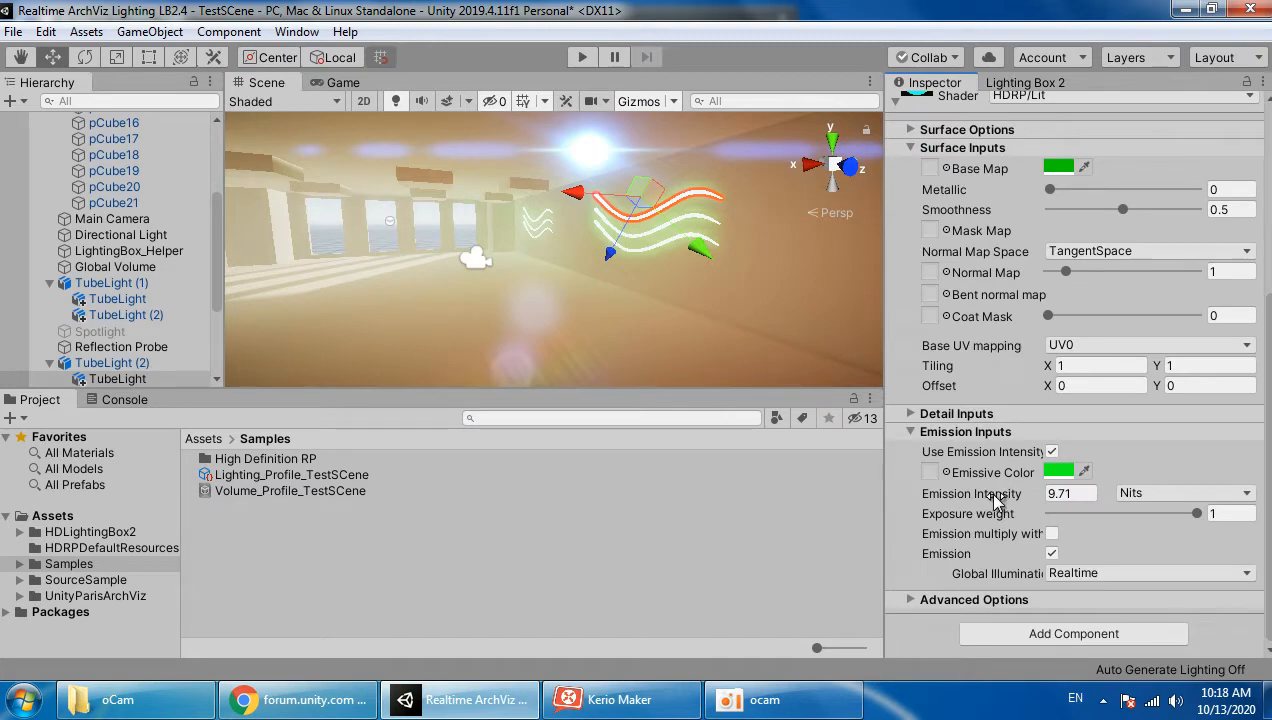
{"action": "left_click_drag", "start_coordinate": [995, 500], "coordinate": [1080, 497]}
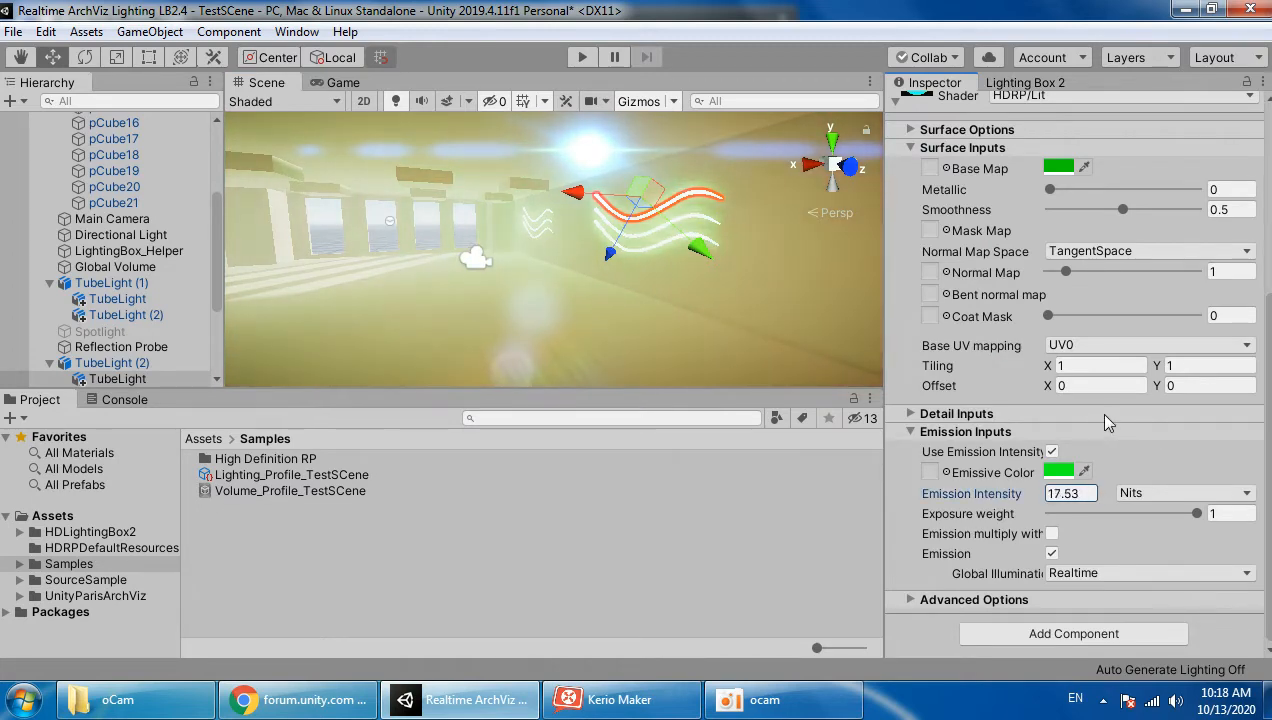
{"action": "left_click", "coordinate": [640, 540]}
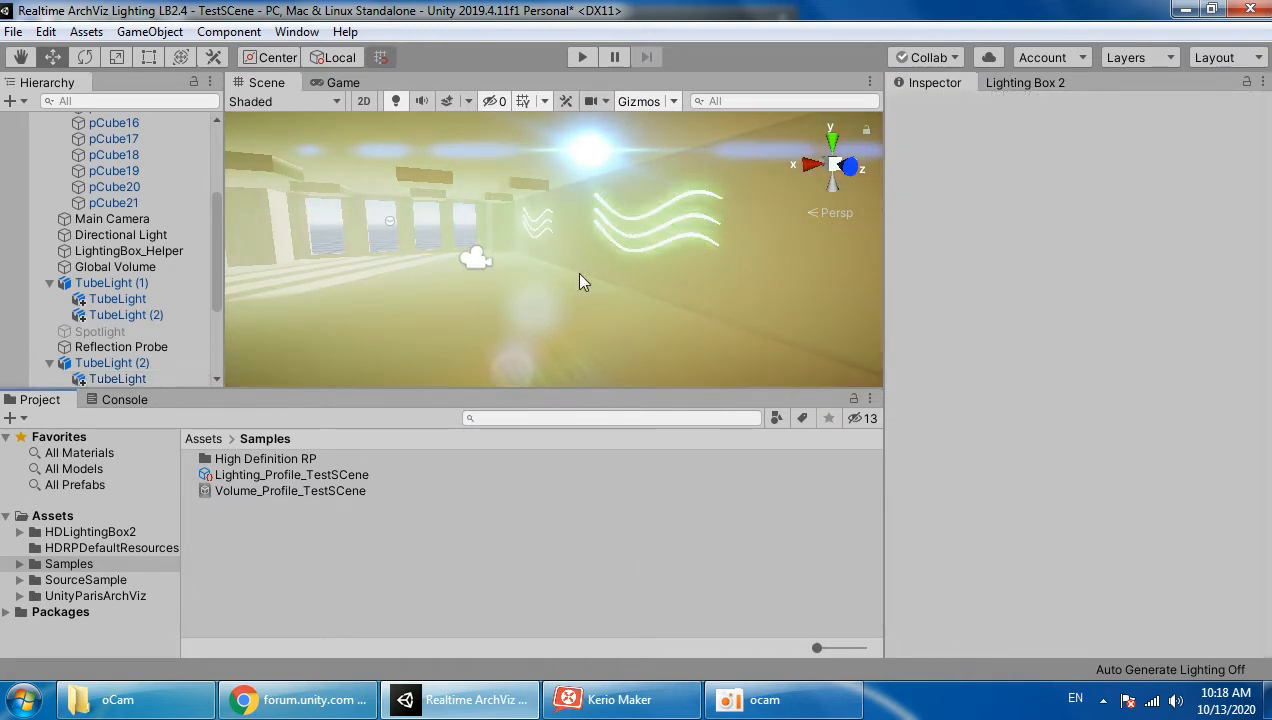
Step: Add a Mesh Collider to the ceiling object pCube14 so that it blocks the sun's lens flare
{"action": "left_click", "coordinate": [472, 144]}
{"action": "left_click", "coordinate": [472, 147]}
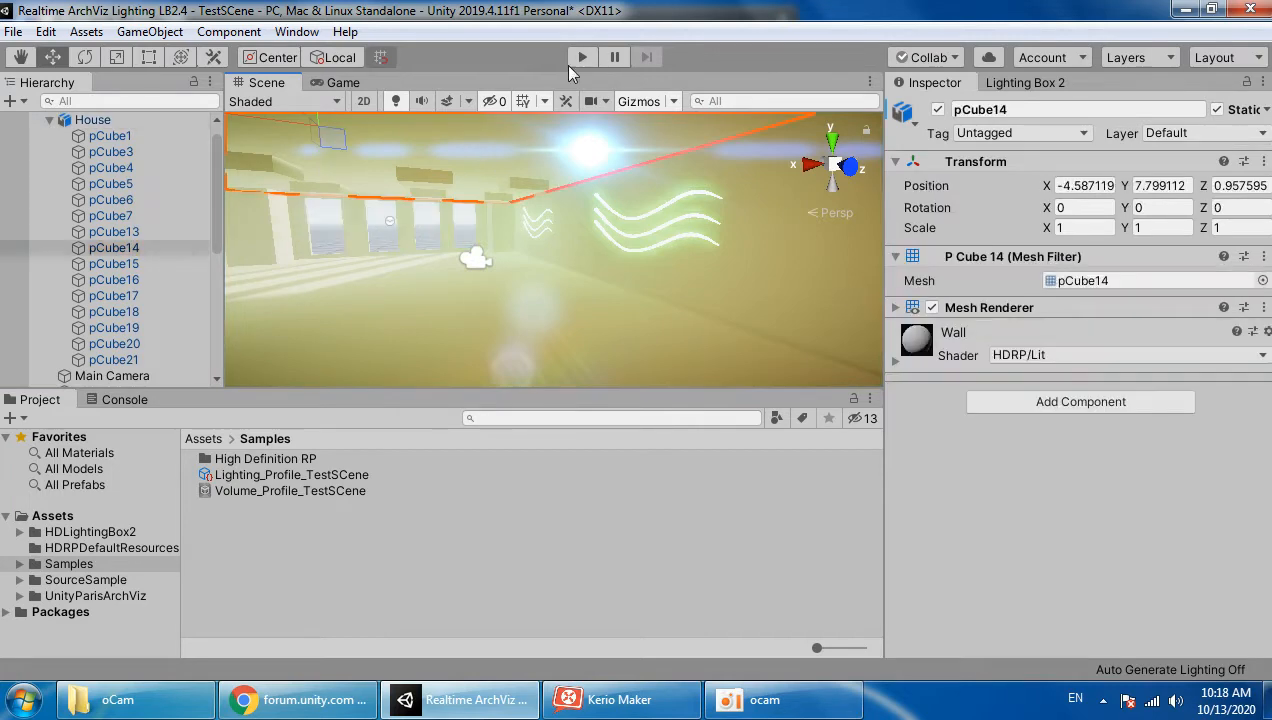
{"action": "left_click", "coordinate": [228, 31]}
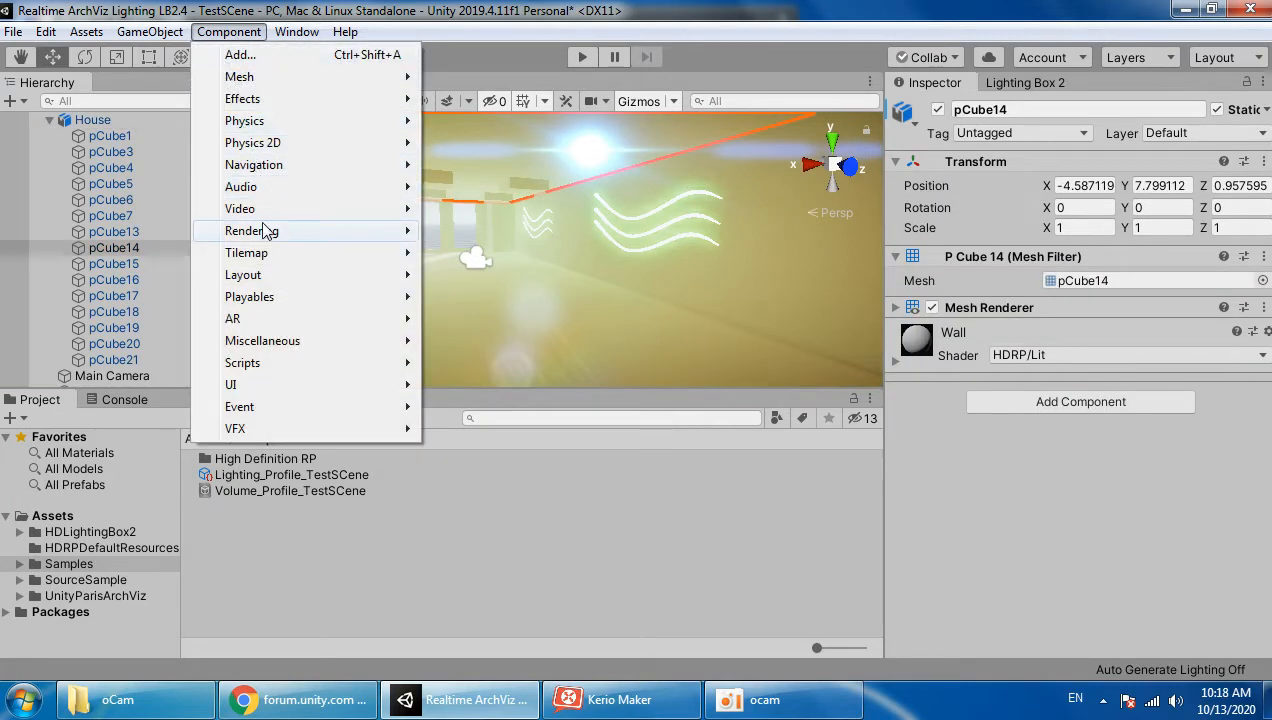
{"action": "left_click", "coordinate": [992, 404]}
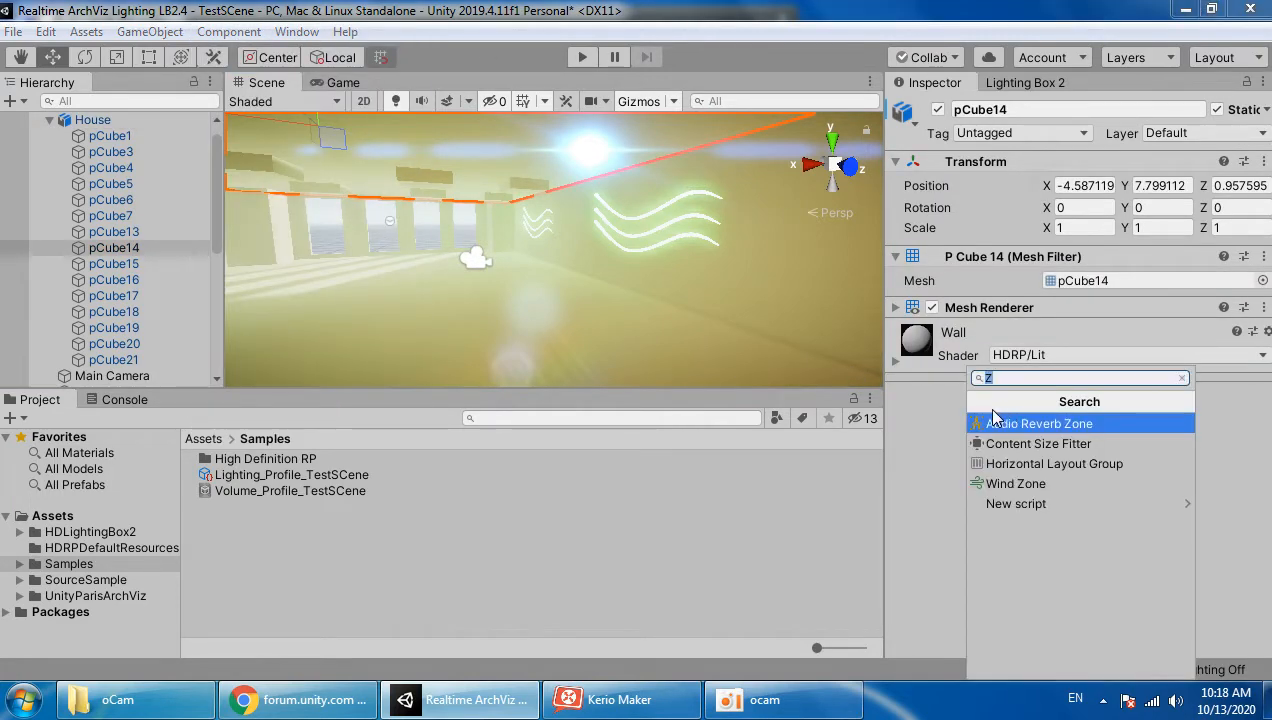
{"action": "type", "text": "mesh"}
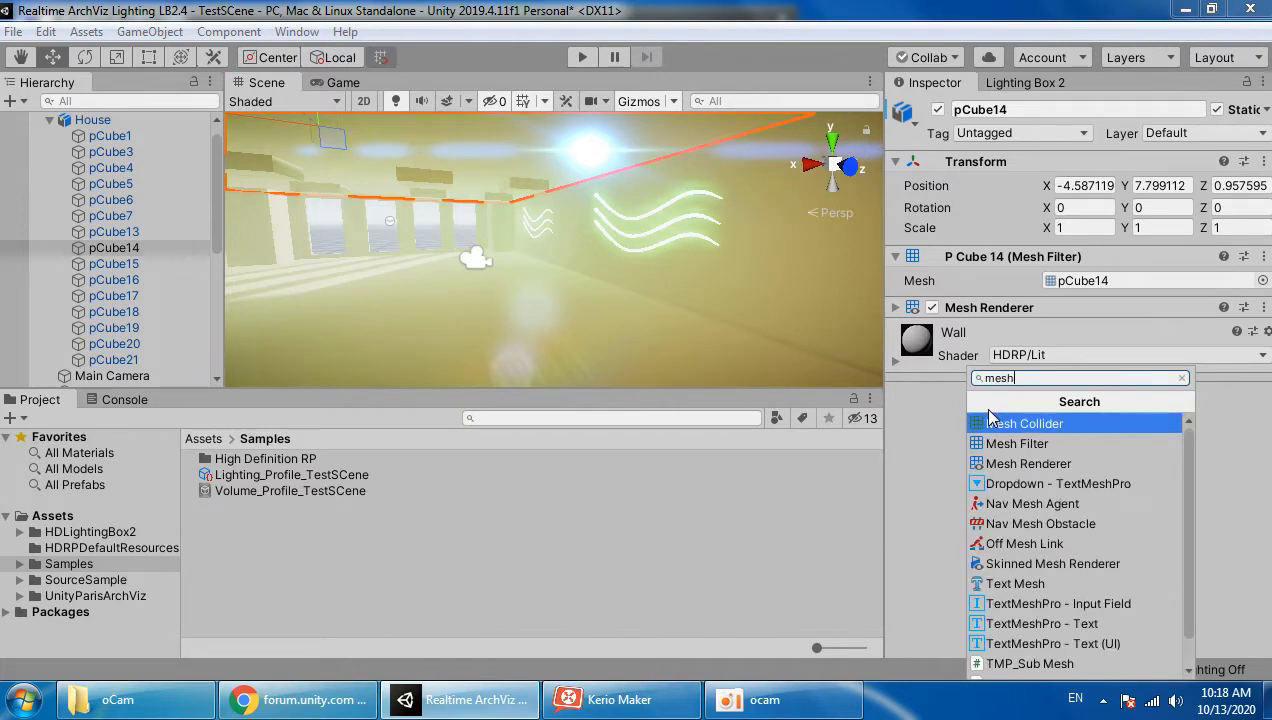
{"action": "left_click", "coordinate": [1069, 422]}
{"action": "left_click", "coordinate": [634, 474]}
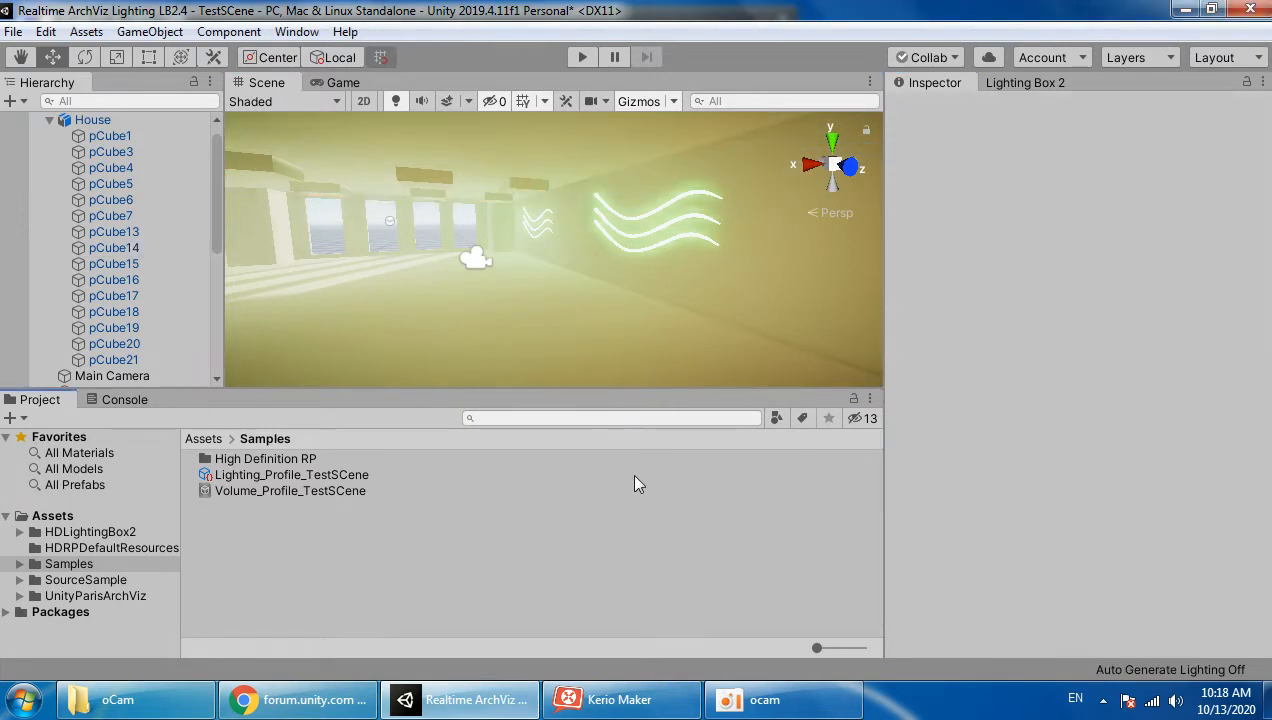
Step: Select the floor object pCube1 and open the texture choices for its Floor material's Base Map
{"action": "right_click_drag", "start_coordinate": [560, 295], "coordinate": [452, 109]}
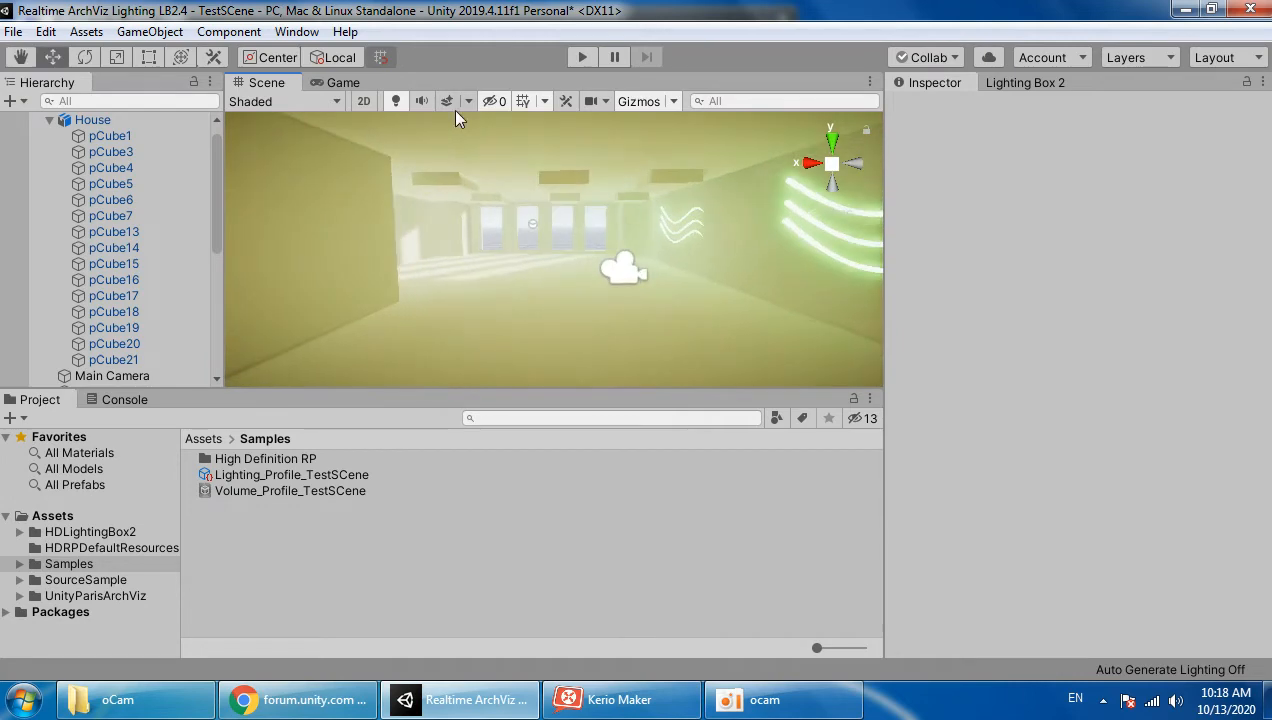
{"action": "left_click", "coordinate": [332, 84]}
{"action": "left_click", "coordinate": [261, 83]}
{"action": "left_click", "coordinate": [480, 304]}
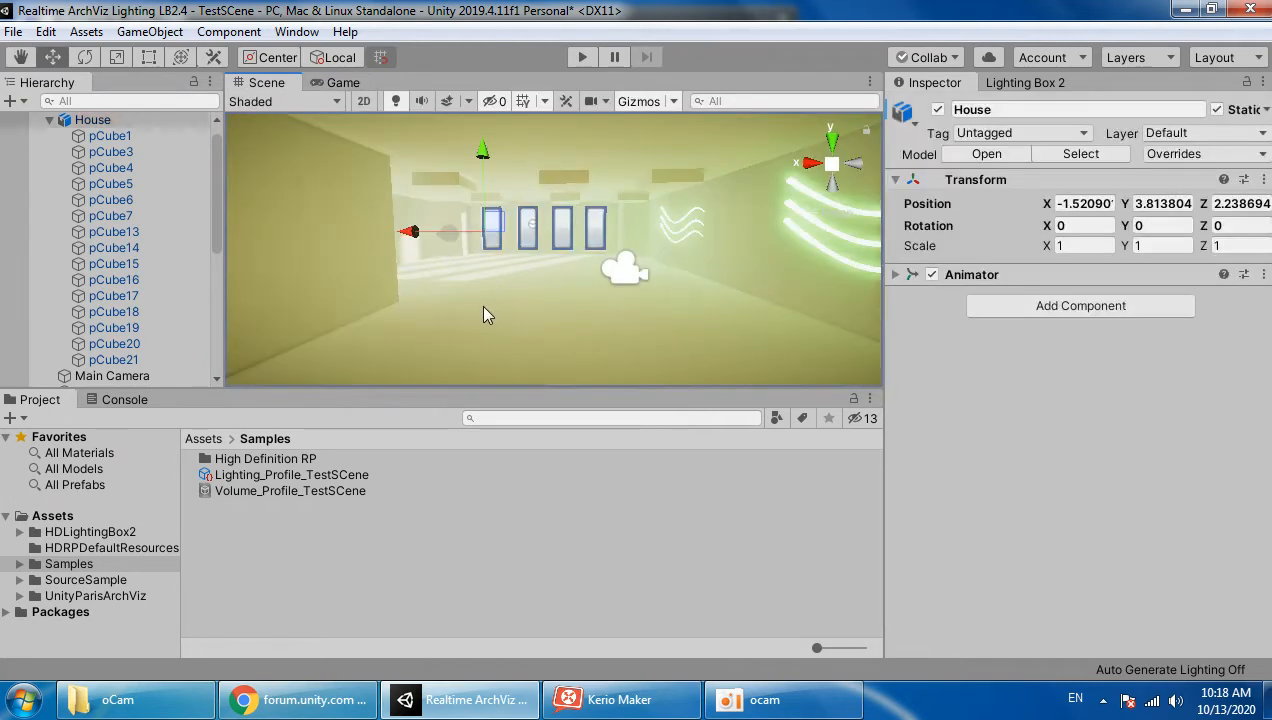
{"action": "left_click", "coordinate": [485, 306]}
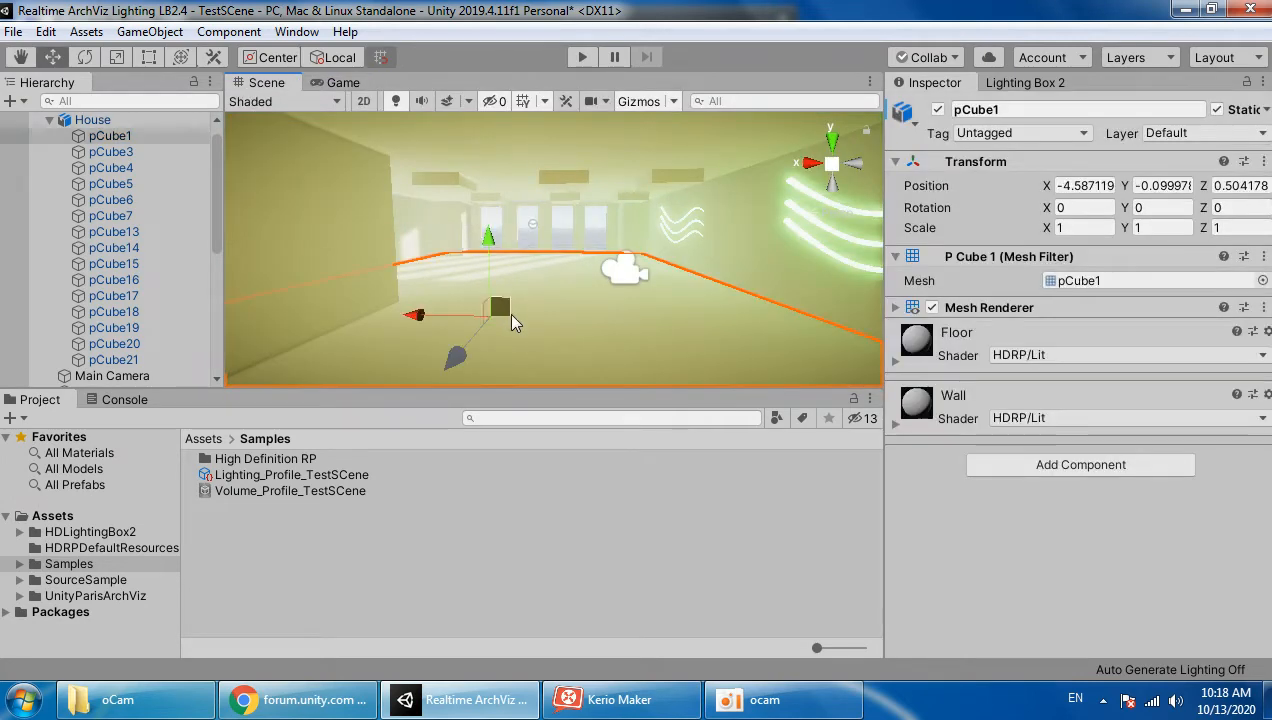
{"action": "left_click", "coordinate": [952, 333]}
{"action": "left_click", "coordinate": [948, 429]}
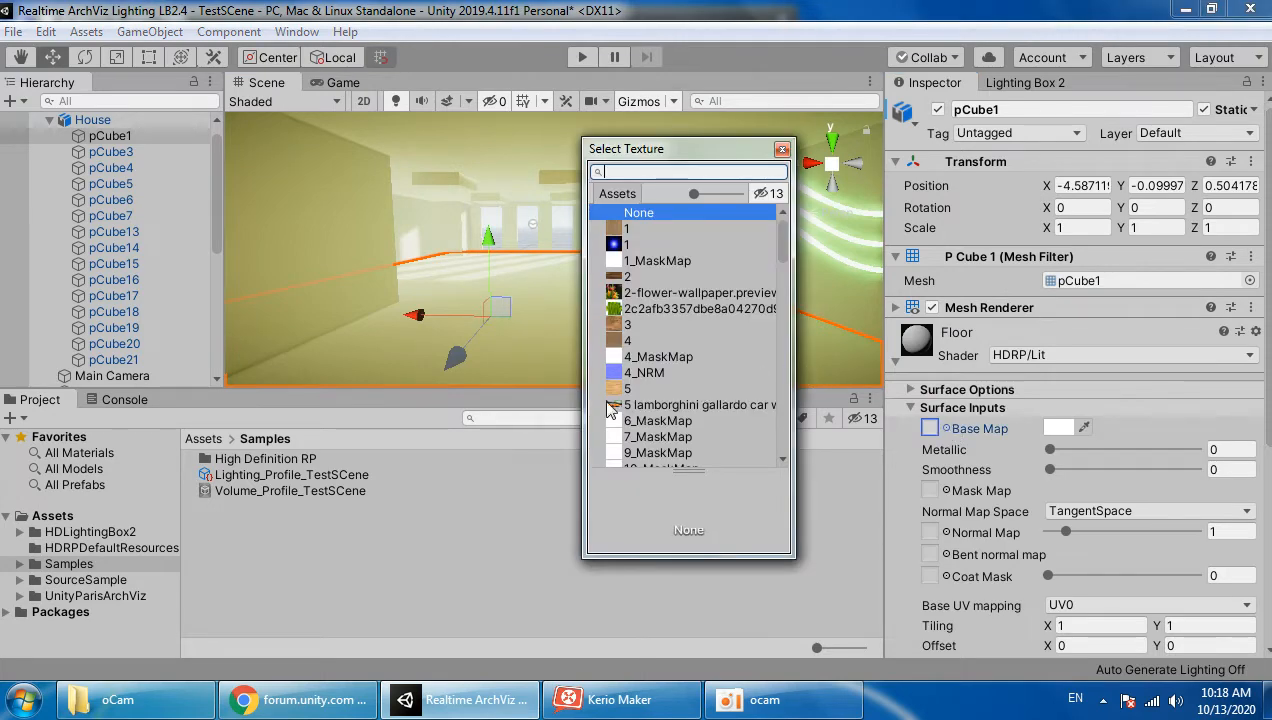
Step: Filter the project assets to textures only and enlarge their thumbnails
{"action": "left_click", "coordinate": [441, 417]}
{"action": "left_click", "coordinate": [514, 419]}
{"action": "left_click", "coordinate": [782, 417]}
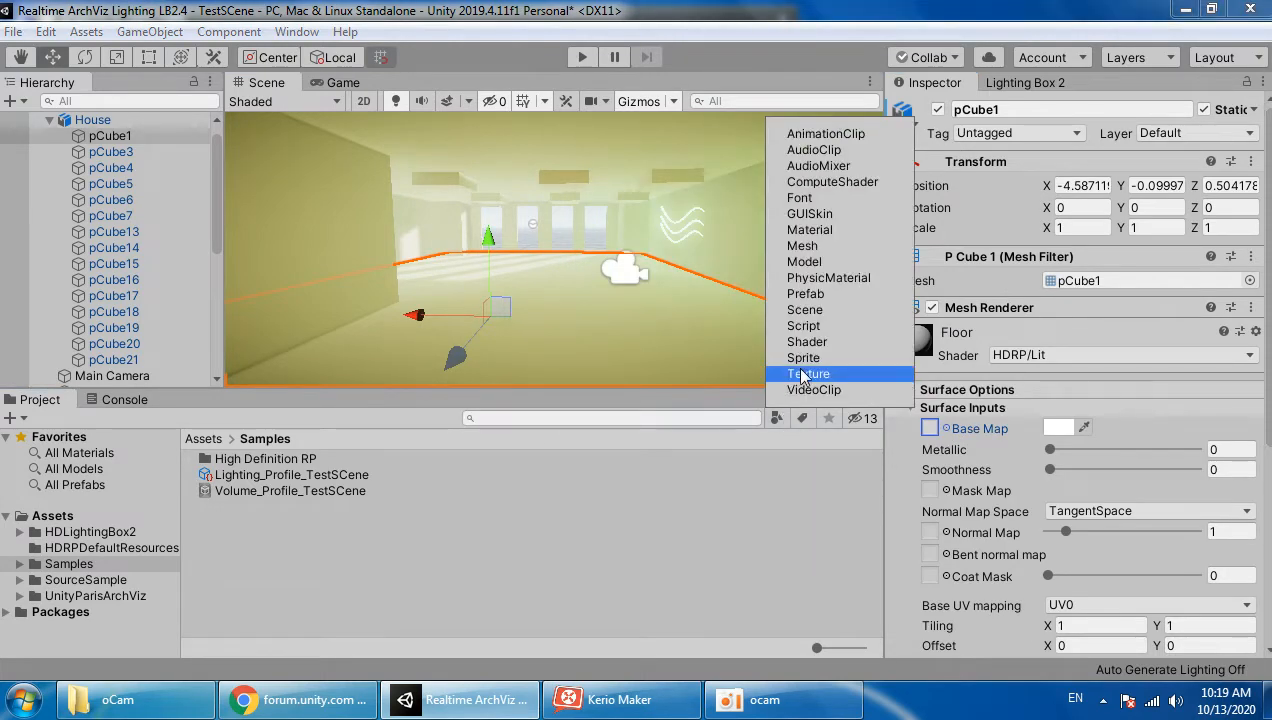
{"action": "left_click", "coordinate": [808, 374]}
{"action": "left_click_drag", "start_coordinate": [838, 647], "coordinate": [861, 647]}
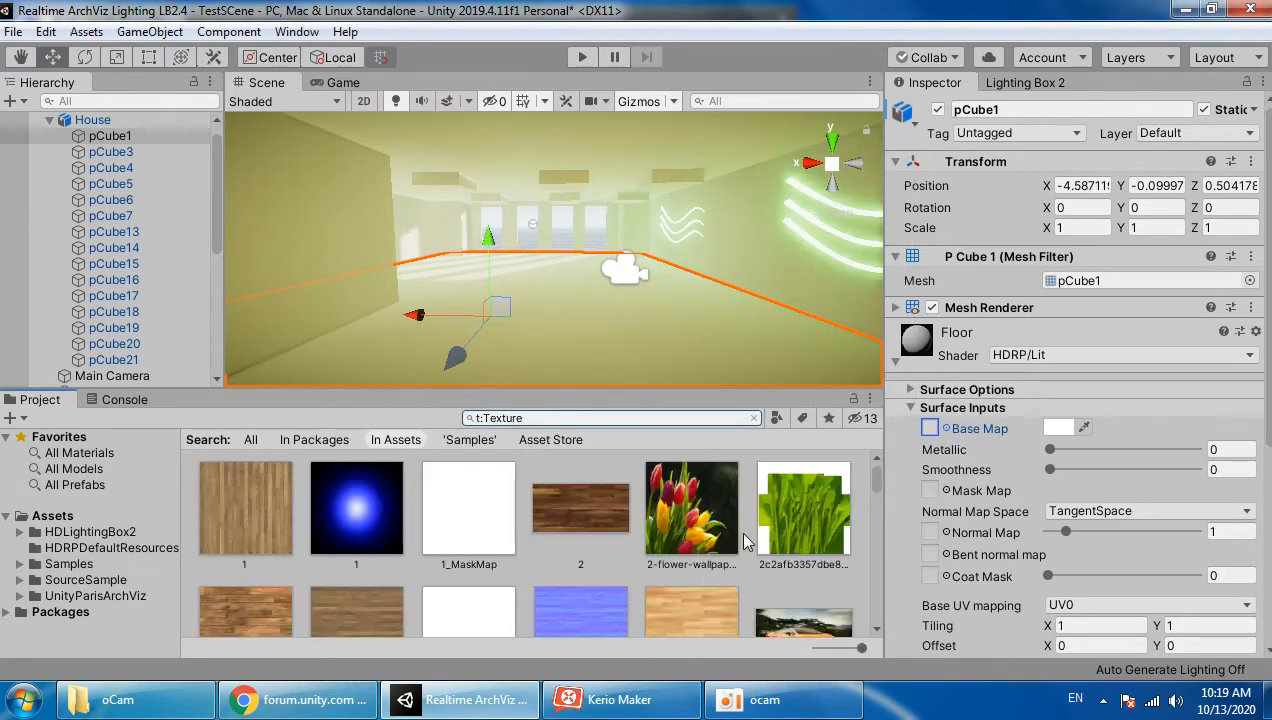
Step: Assign the grey Archmodels_112 texture to the Floor material's Base Map
{"action": "scroll", "coordinate": [573, 565], "scroll_direction": "down", "scroll_amount": 1}
{"action": "scroll", "coordinate": [567, 555], "scroll_direction": "down", "scroll_amount": 5}
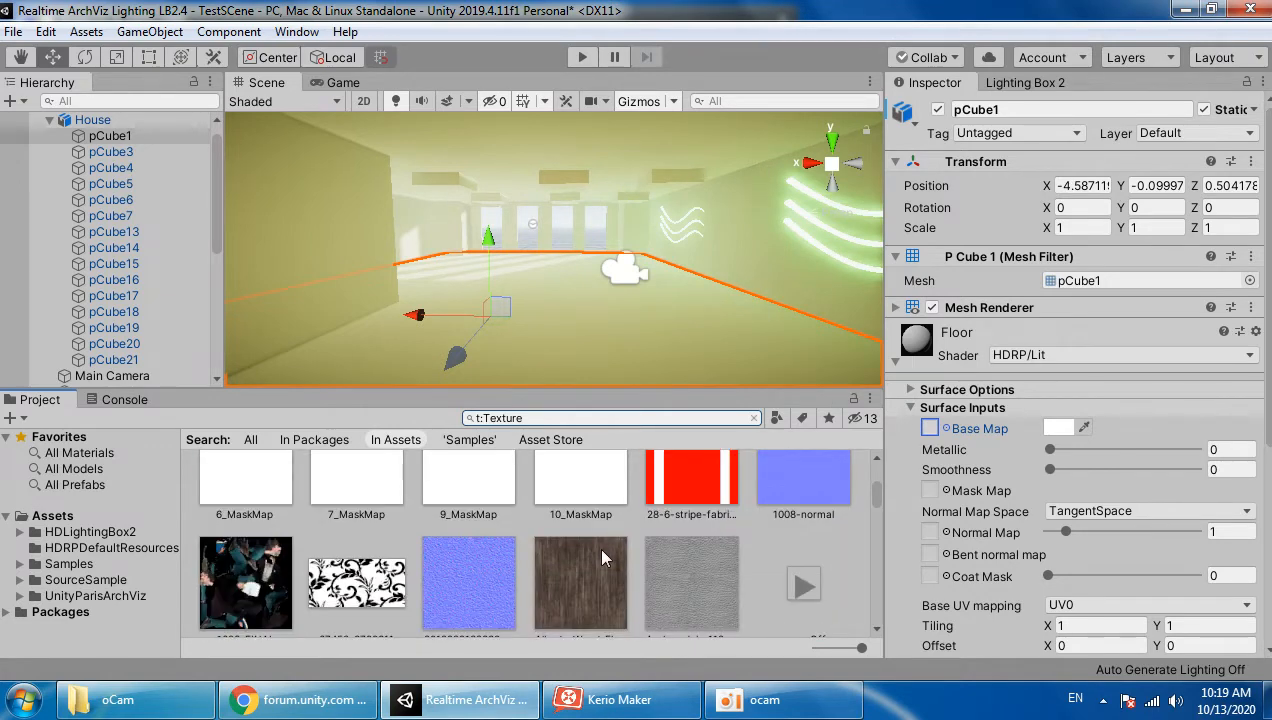
{"action": "left_click_drag", "start_coordinate": [654, 542], "coordinate": [930, 428]}
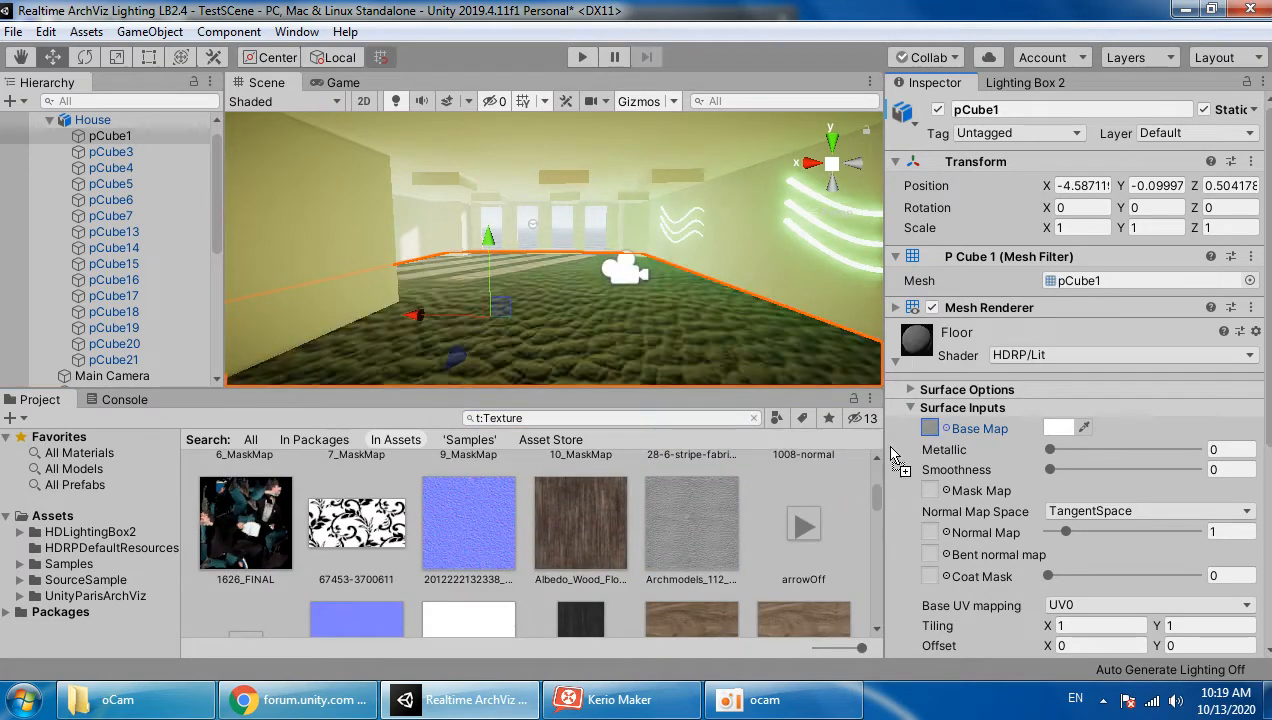
Step: Assign the light tile Floor texture to the Floor material's Base Map
{"action": "scroll", "coordinate": [683, 528], "scroll_direction": "down", "scroll_amount": 3}
{"action": "scroll", "coordinate": [680, 528], "scroll_direction": "down", "scroll_amount": 5}
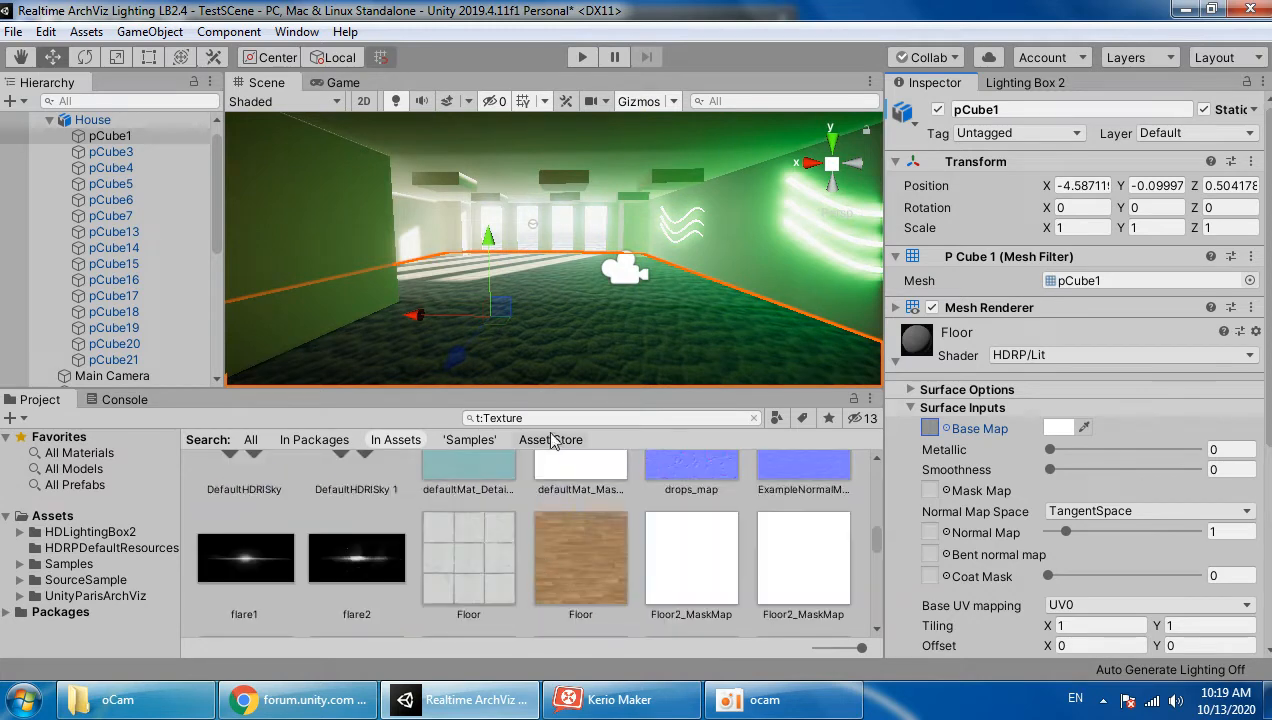
{"action": "left_click_drag", "start_coordinate": [468, 556], "coordinate": [935, 430]}
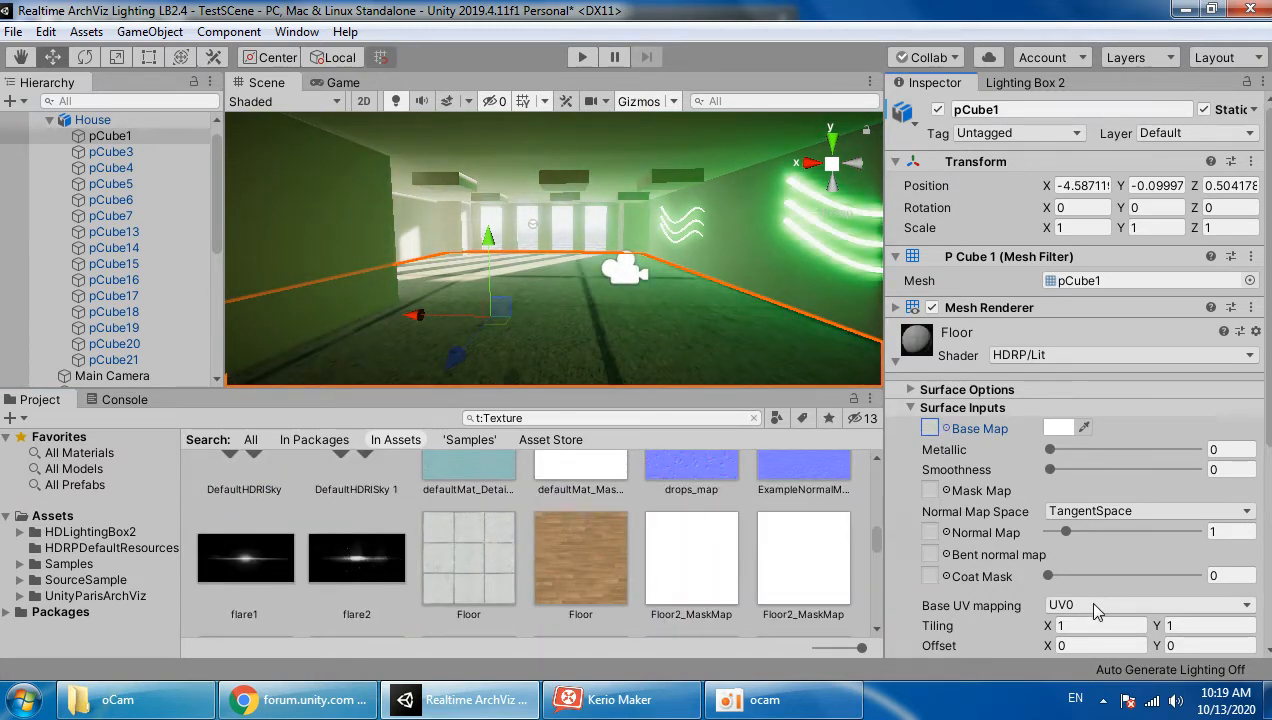
Step: Set the Floor material's X tiling to 10 and examine the floor pattern up close
{"action": "left_click", "coordinate": [1086, 625]}
{"action": "type", "text": "10"}
{"action": "key", "text": "Return"}
{"action": "left_click", "coordinate": [1170, 625]}
{"action": "type", "text": "10"}
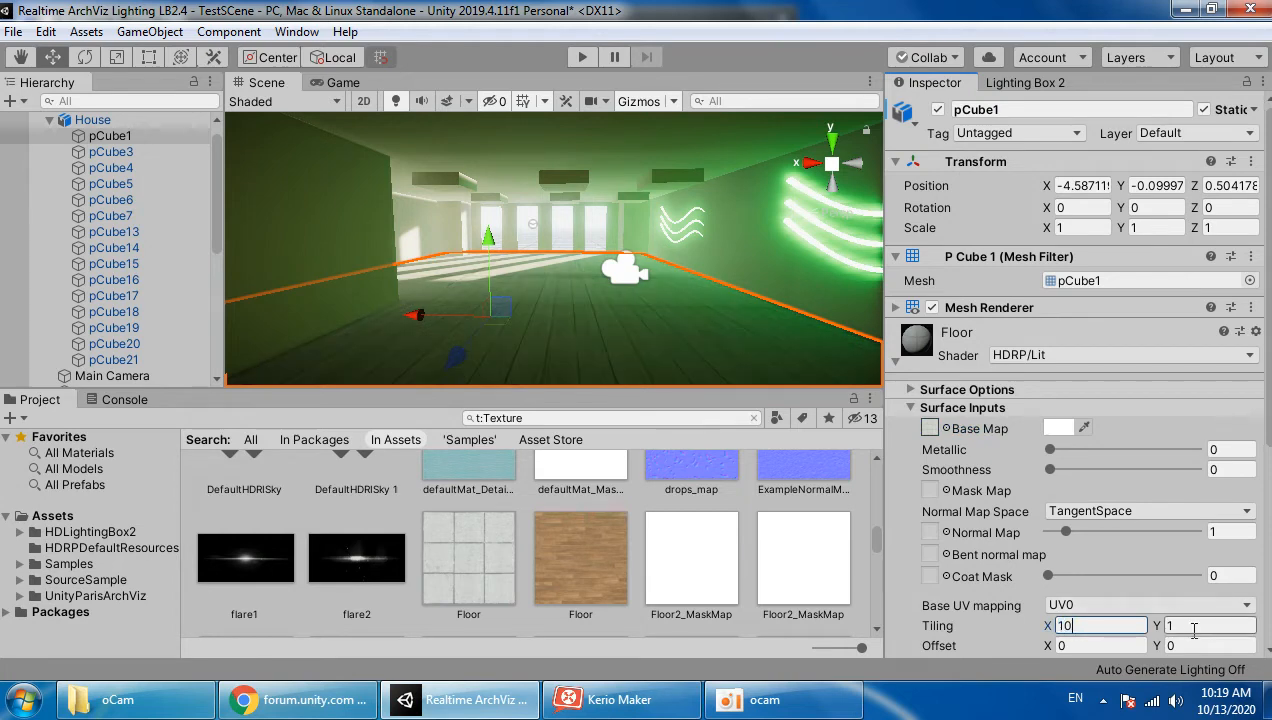
{"action": "key", "text": "w"}
{"action": "right_click_drag", "start_coordinate": [695, 337], "coordinate": [668, 420]}
Step: Set the Floor material's tiling to X 7 and Y 10
{"action": "left_click", "coordinate": [1205, 629]}
{"action": "type", "text": "14"}
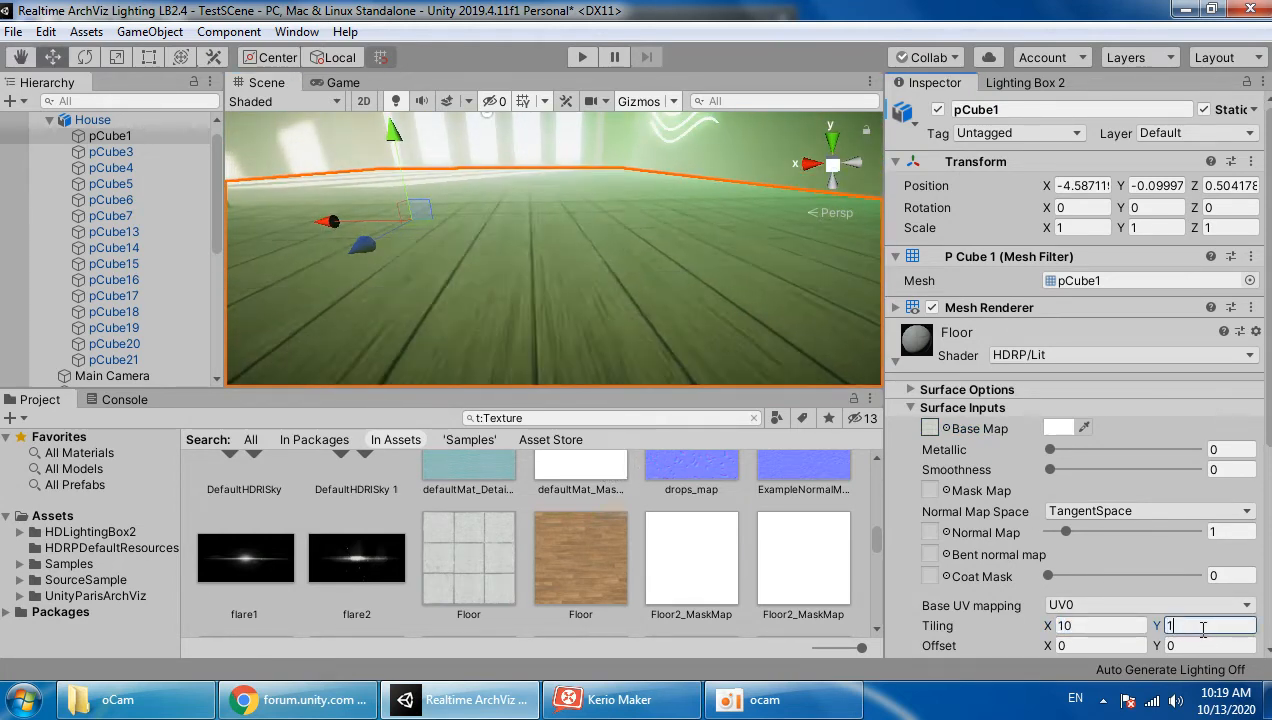
{"action": "left_click", "coordinate": [1088, 625]}
{"action": "type", "text": "7"}
{"action": "left_click", "coordinate": [1190, 628]}
{"action": "type", "text": "10"}
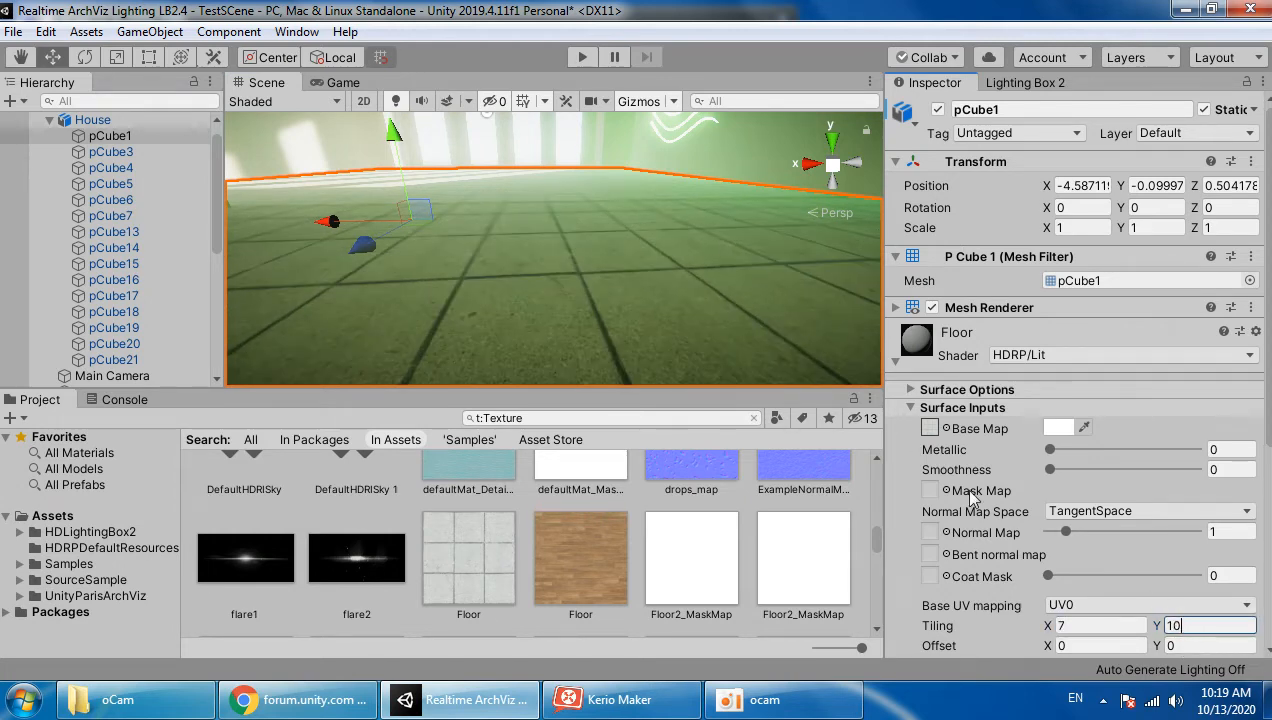
{"action": "right_click_drag", "start_coordinate": [708, 321], "coordinate": [681, 263]}
{"action": "key", "text": "s"}
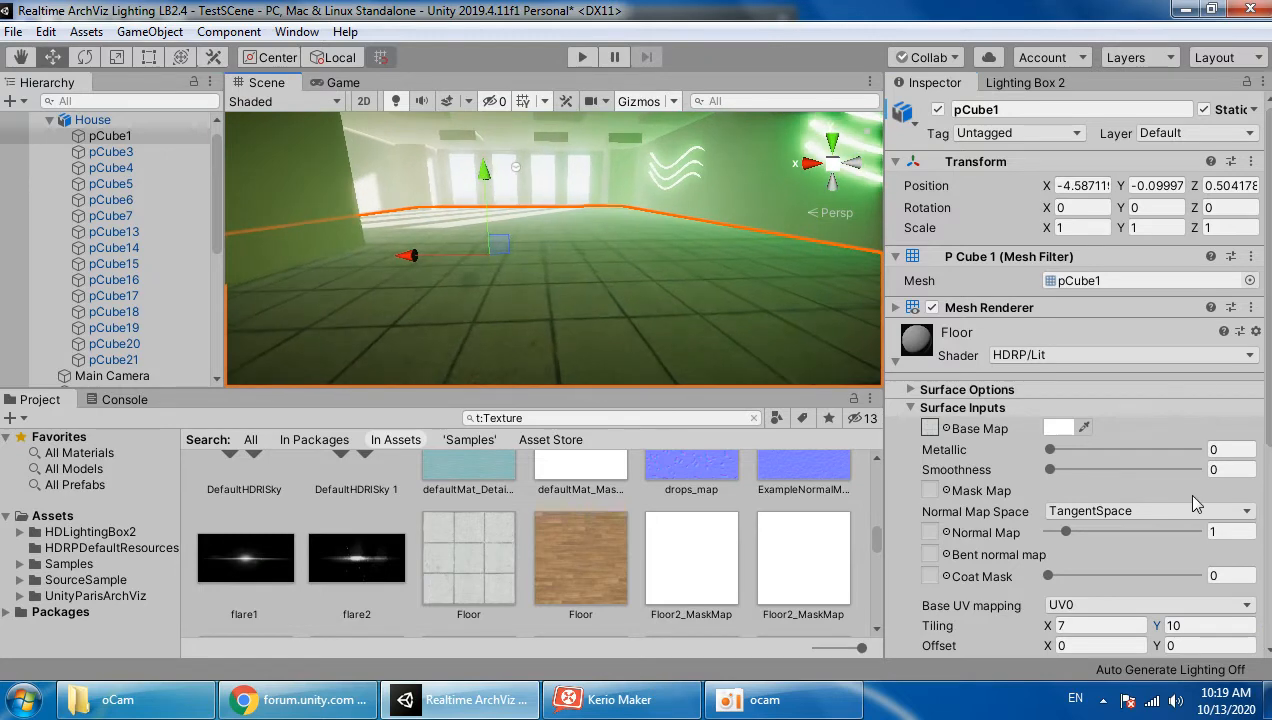
Step: Set the Floor material's Smoothness to 1 and enable Screen Space Reflections in Lighting Box 2, checking the floor in the Game view
{"action": "left_click_drag", "start_coordinate": [1133, 470], "coordinate": [1197, 469]}
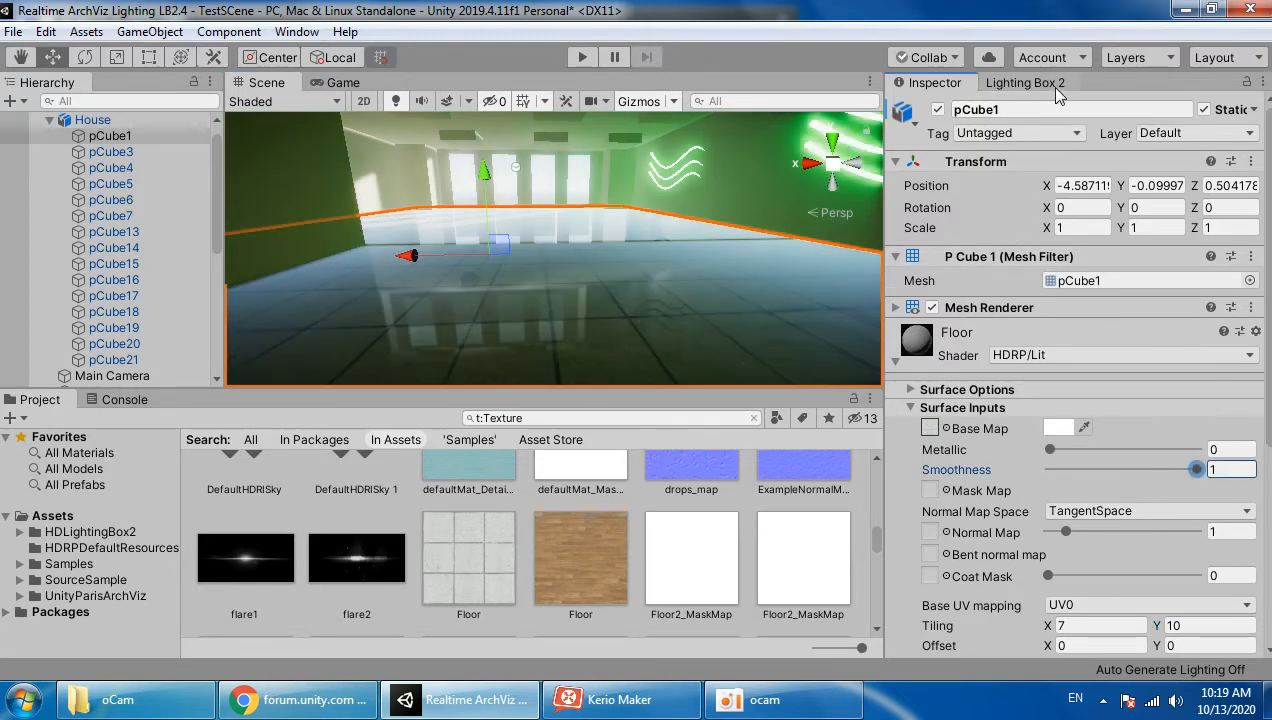
{"action": "left_click", "coordinate": [1025, 82]}
{"action": "left_click", "coordinate": [1187, 192]}
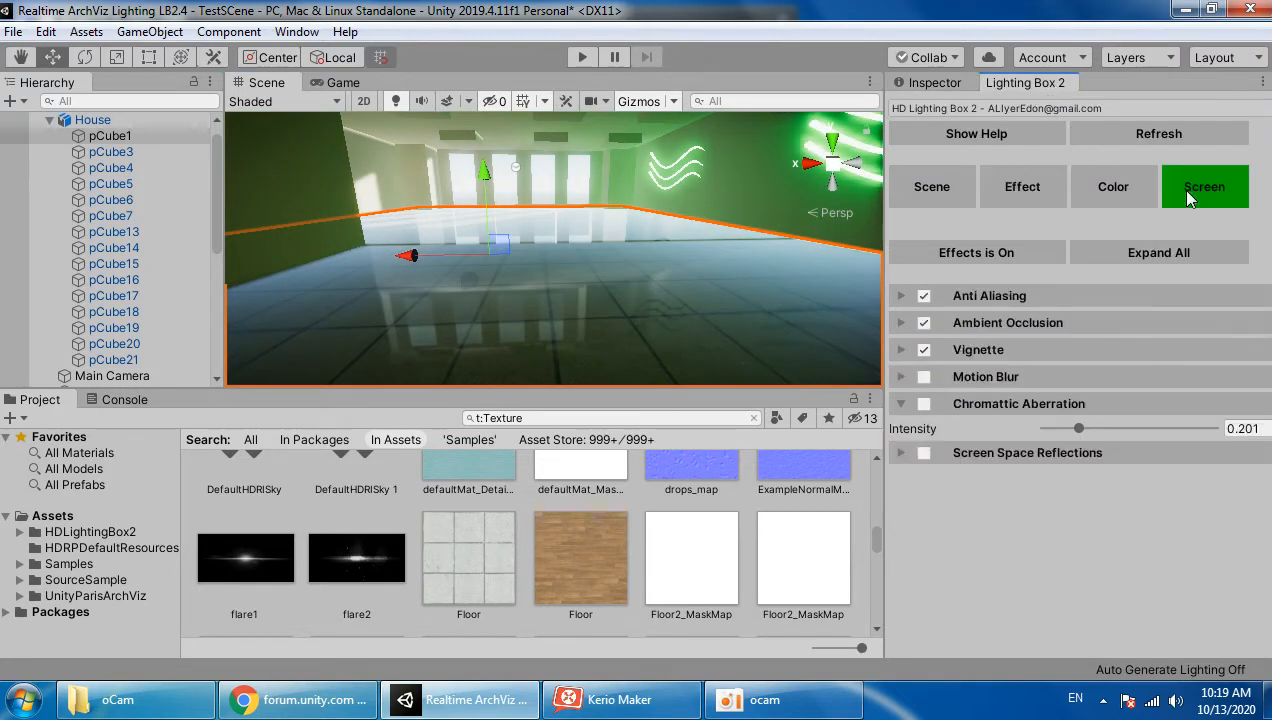
{"action": "left_click", "coordinate": [921, 451]}
{"action": "left_click", "coordinate": [343, 82]}
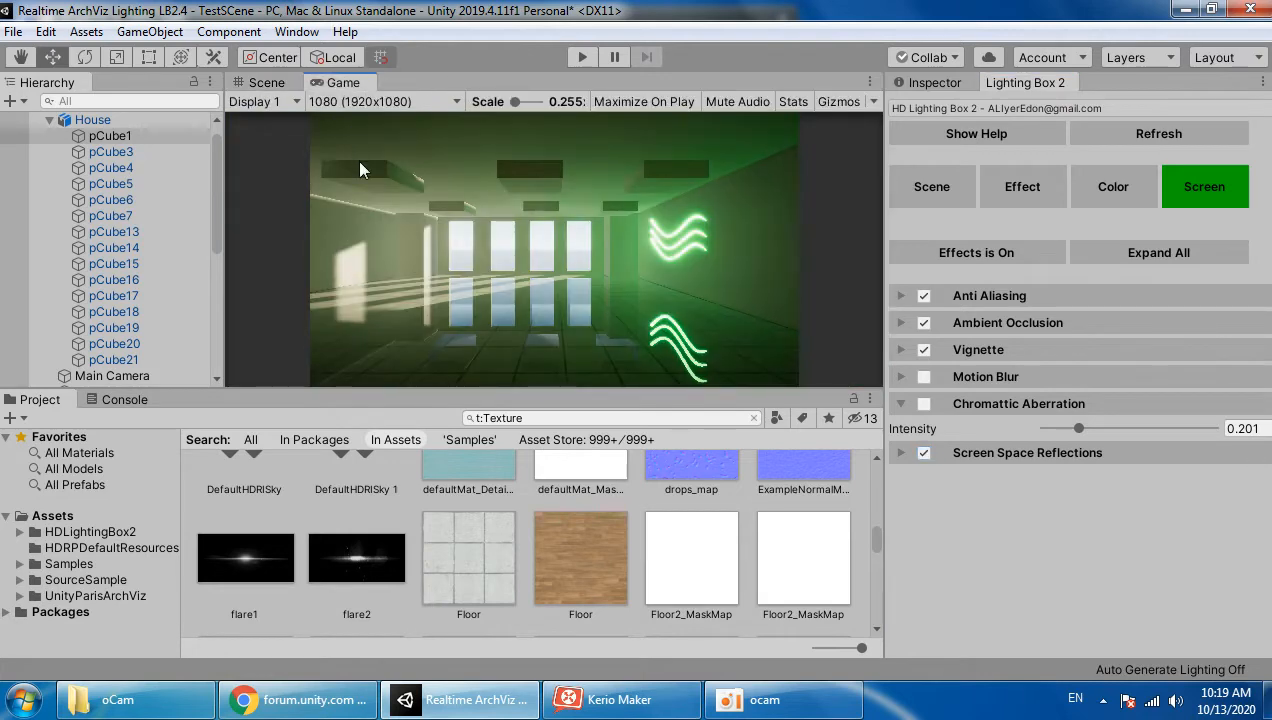
Step: Search the project assets for "floor" and assign the wood plank Floor texture to the Floor material's Base Map
{"action": "left_click", "coordinate": [920, 84]}
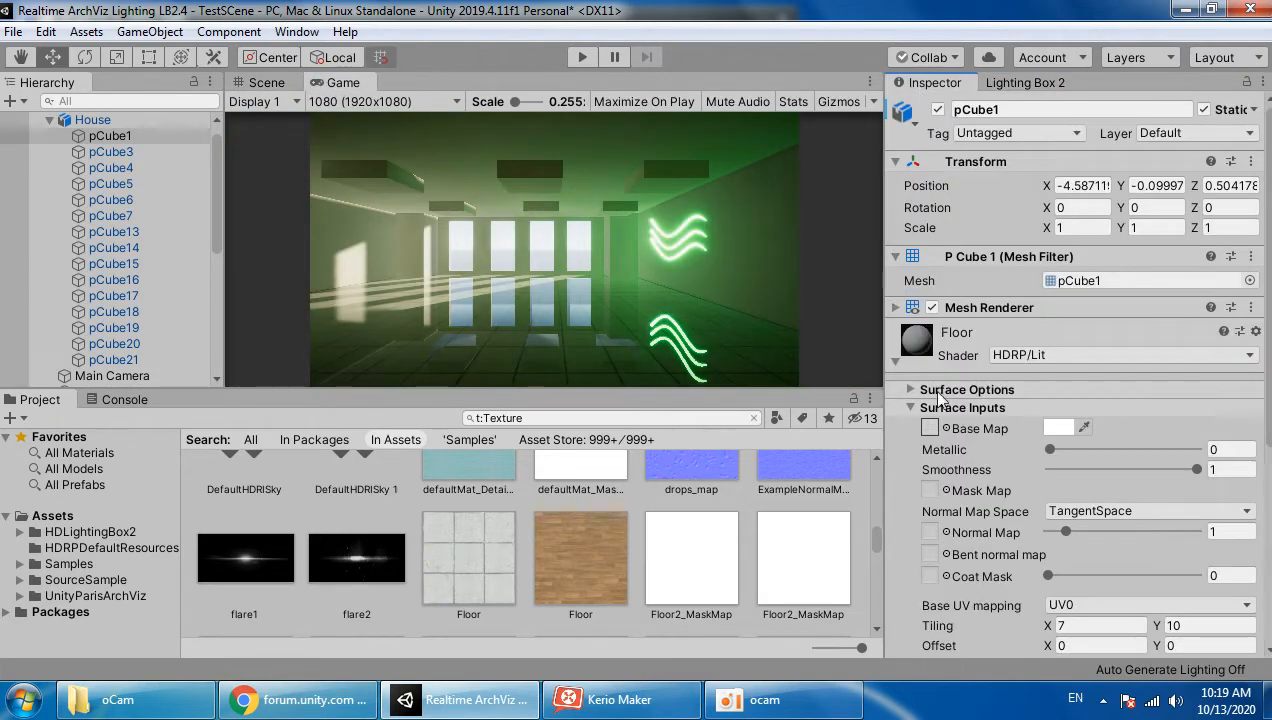
{"action": "scroll", "coordinate": [553, 576], "scroll_direction": "down", "scroll_amount": 10}
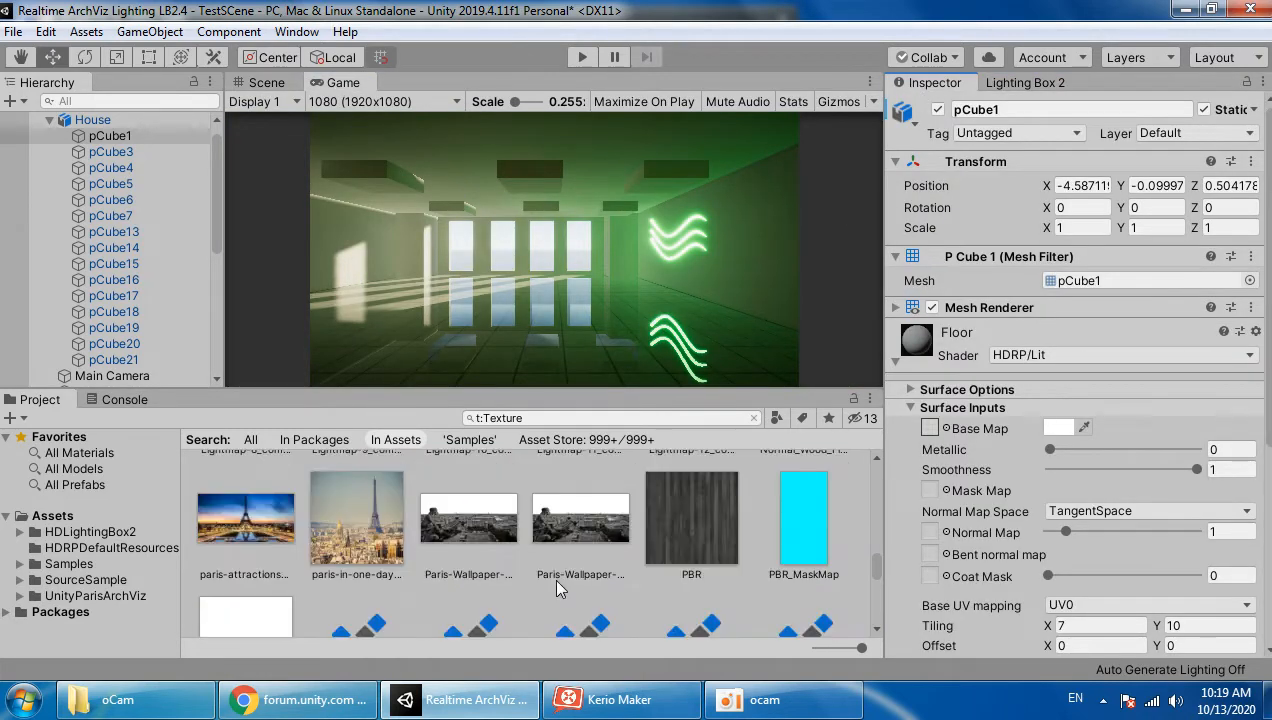
{"action": "scroll", "coordinate": [550, 540], "scroll_direction": "down", "scroll_amount": 5}
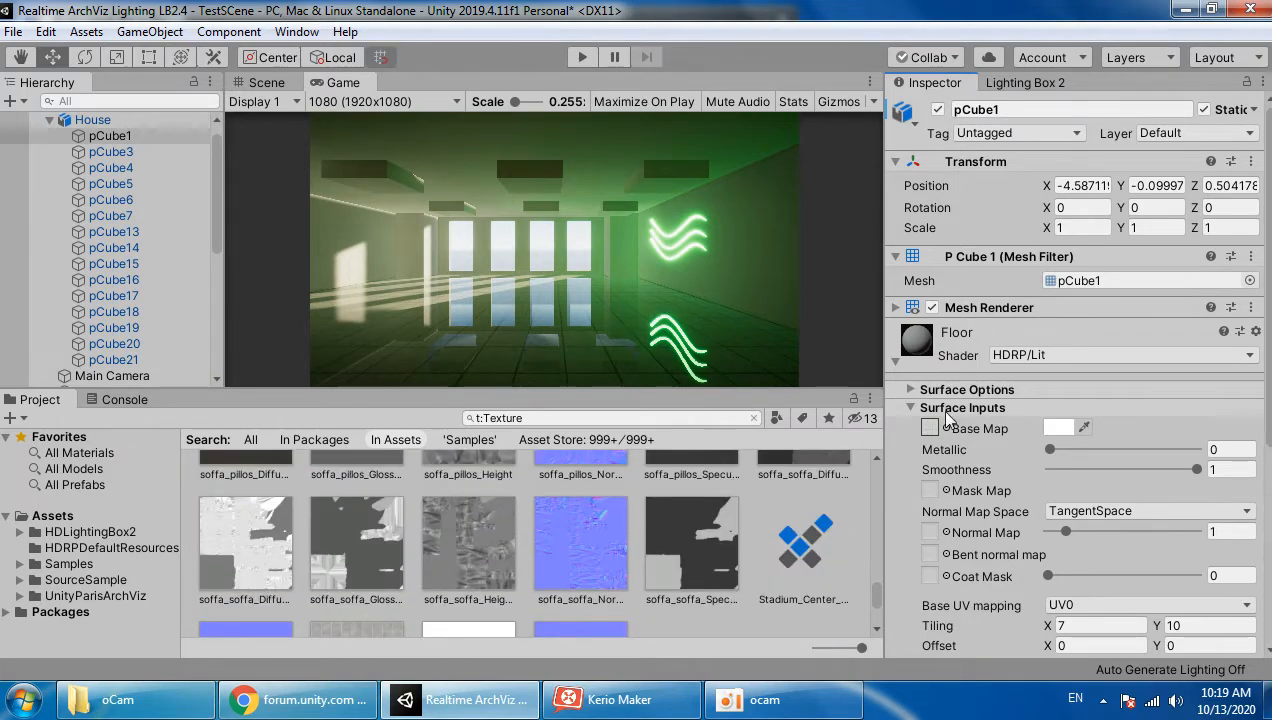
{"action": "left_click", "coordinate": [929, 428]}
{"action": "scroll", "coordinate": [588, 557], "scroll_direction": "down", "scroll_amount": 2}
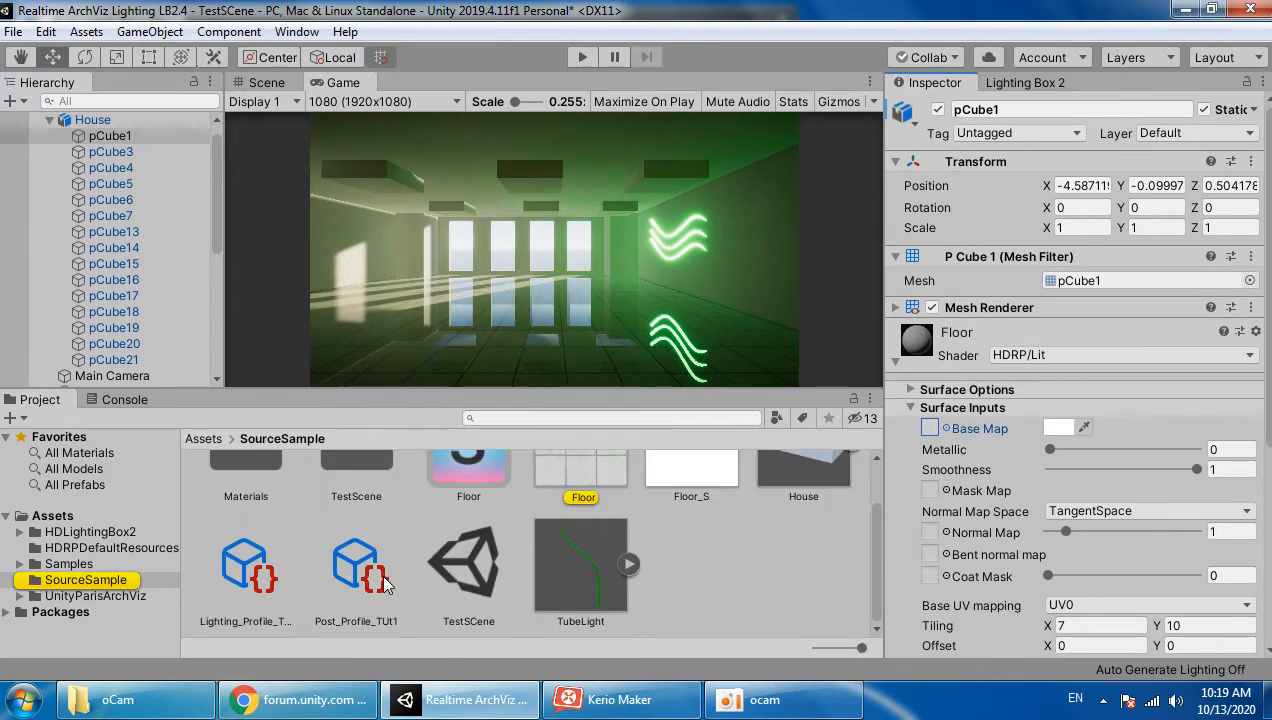
{"action": "left_click", "coordinate": [533, 419]}
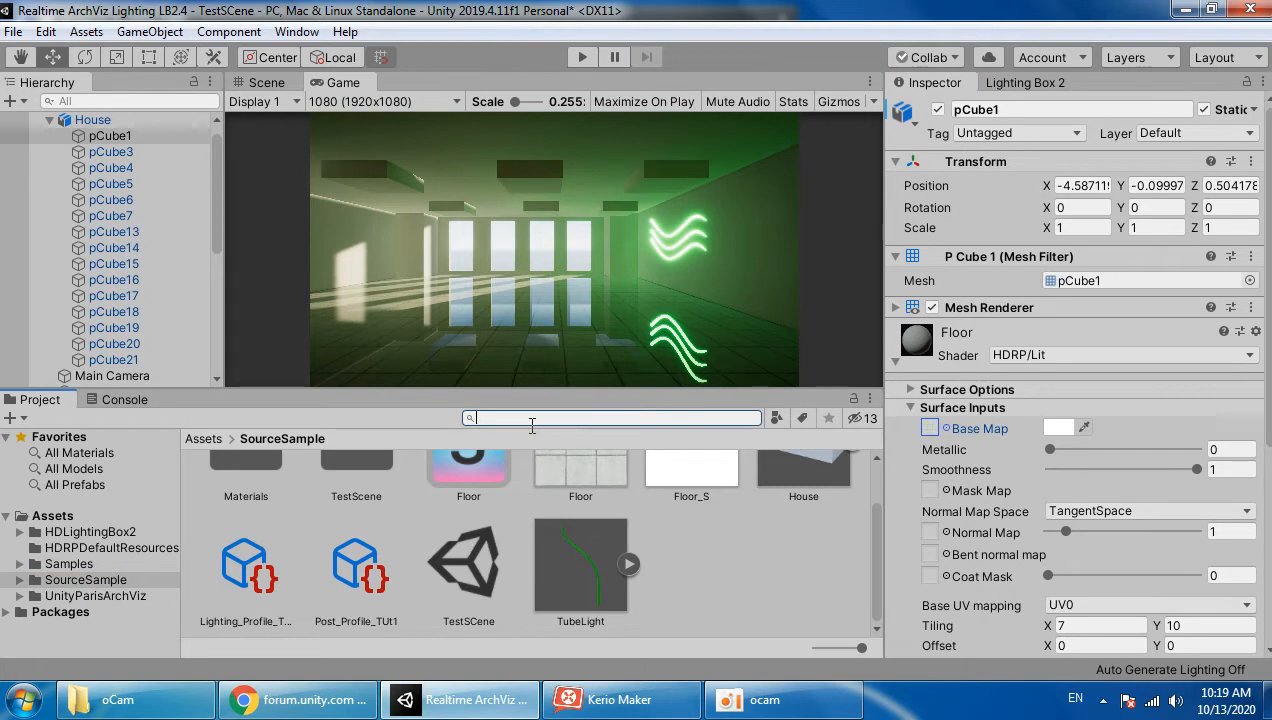
{"action": "scroll", "coordinate": [546, 558], "scroll_direction": "up", "scroll_amount": 1}
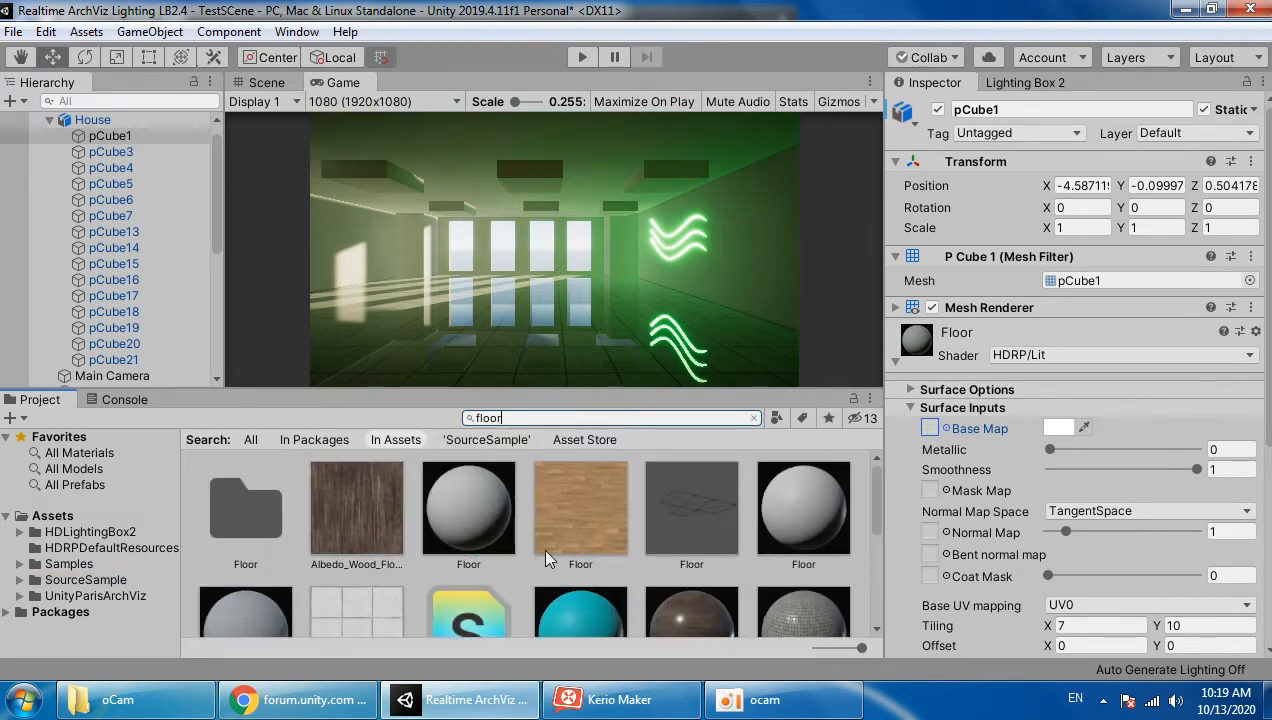
{"action": "left_click_drag", "start_coordinate": [583, 528], "coordinate": [928, 430]}
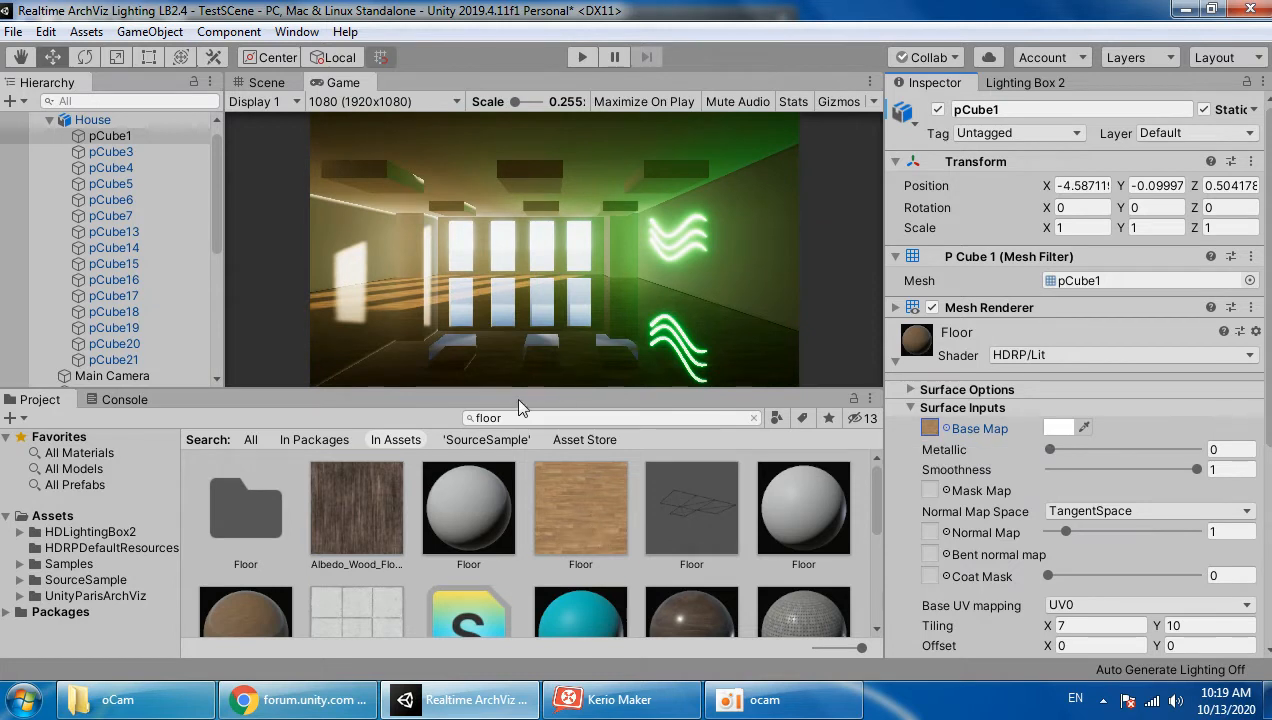
Step: Try the light tile Floor texture as the Floor material's Mask Map, then undo the assignment
{"action": "left_click_drag", "start_coordinate": [850, 476], "coordinate": [926, 436]}
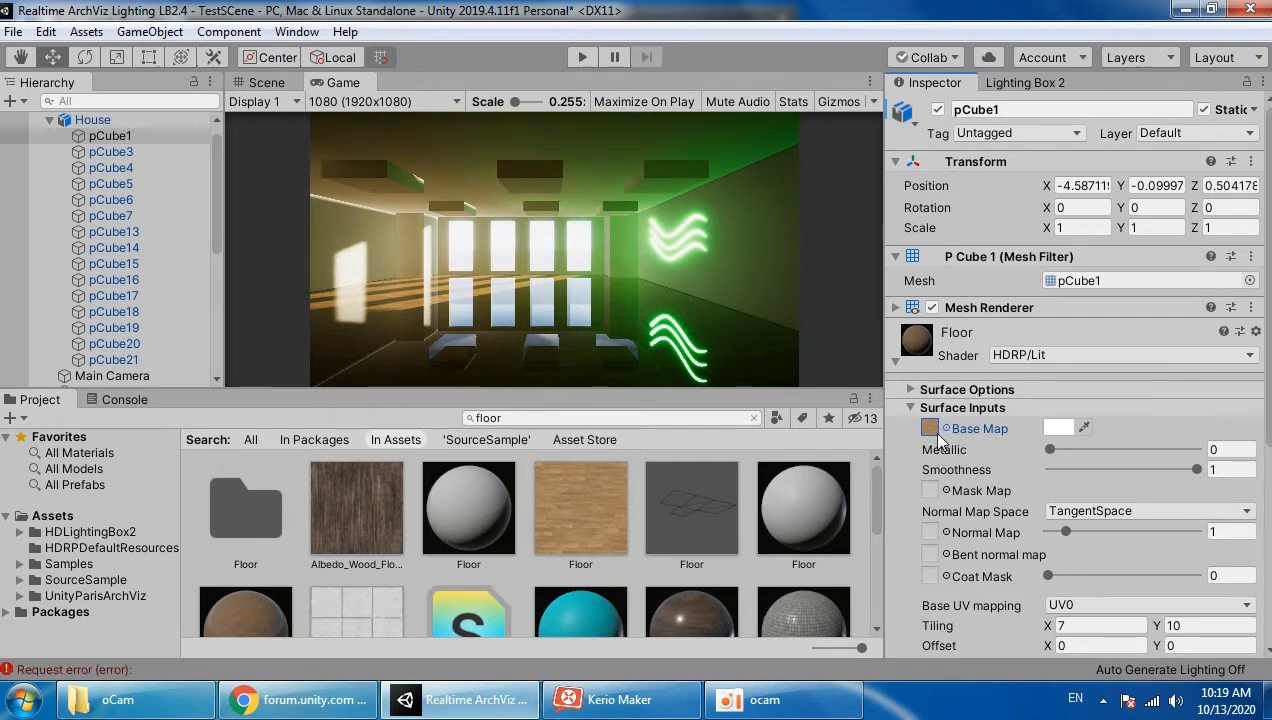
{"action": "scroll", "coordinate": [567, 537], "scroll_direction": "down", "scroll_amount": 3}
{"action": "left_click_drag", "start_coordinate": [380, 520], "coordinate": [935, 500]}
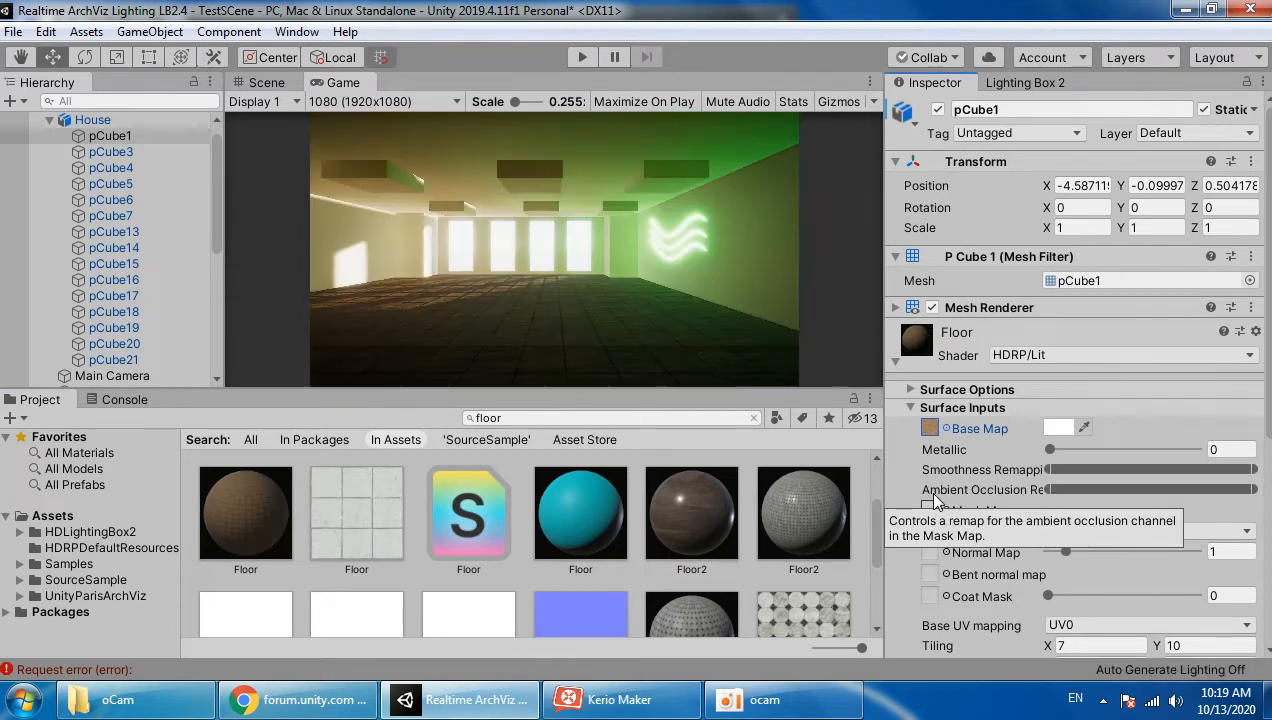
{"action": "key", "text": "ctrl+z"}
Step: Try the round-tile TexturesCom texture from the Textures/Floor folder as the Floor material's Base Map, then undo it
{"action": "left_click", "coordinate": [932, 433]}
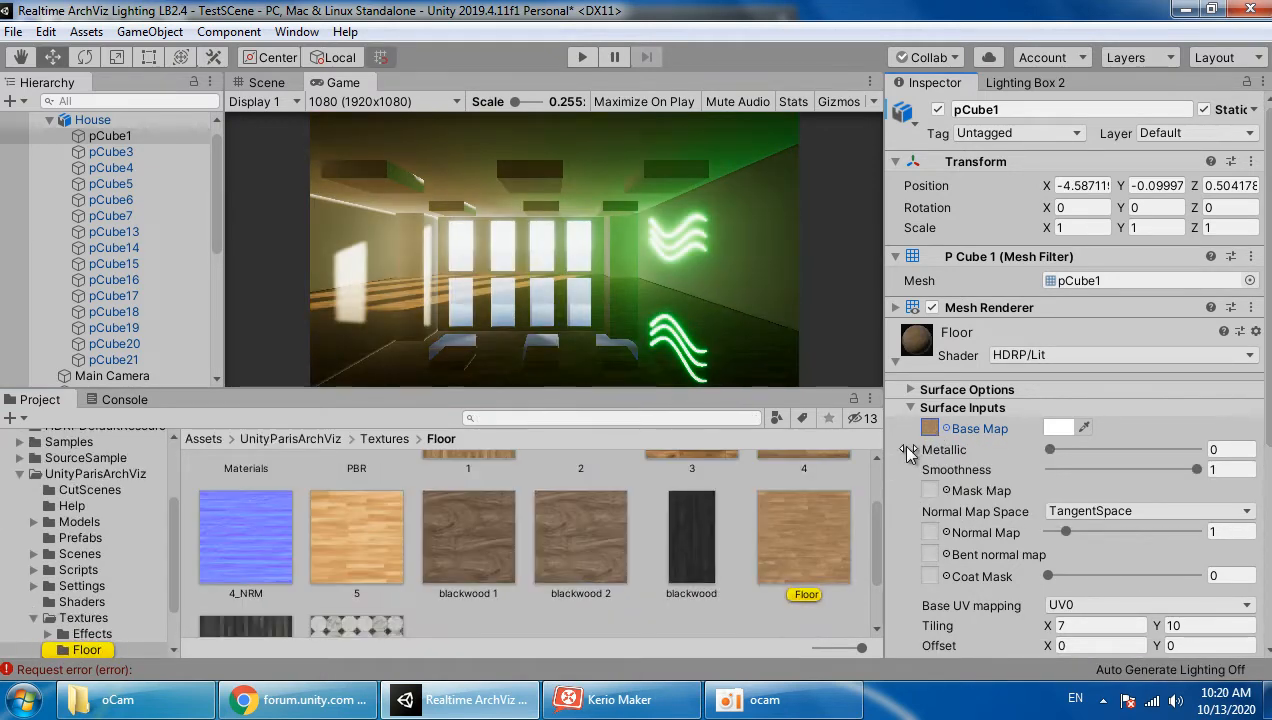
{"action": "left_click", "coordinate": [791, 553]}
{"action": "scroll", "coordinate": [801, 534], "scroll_direction": "down", "scroll_amount": 2}
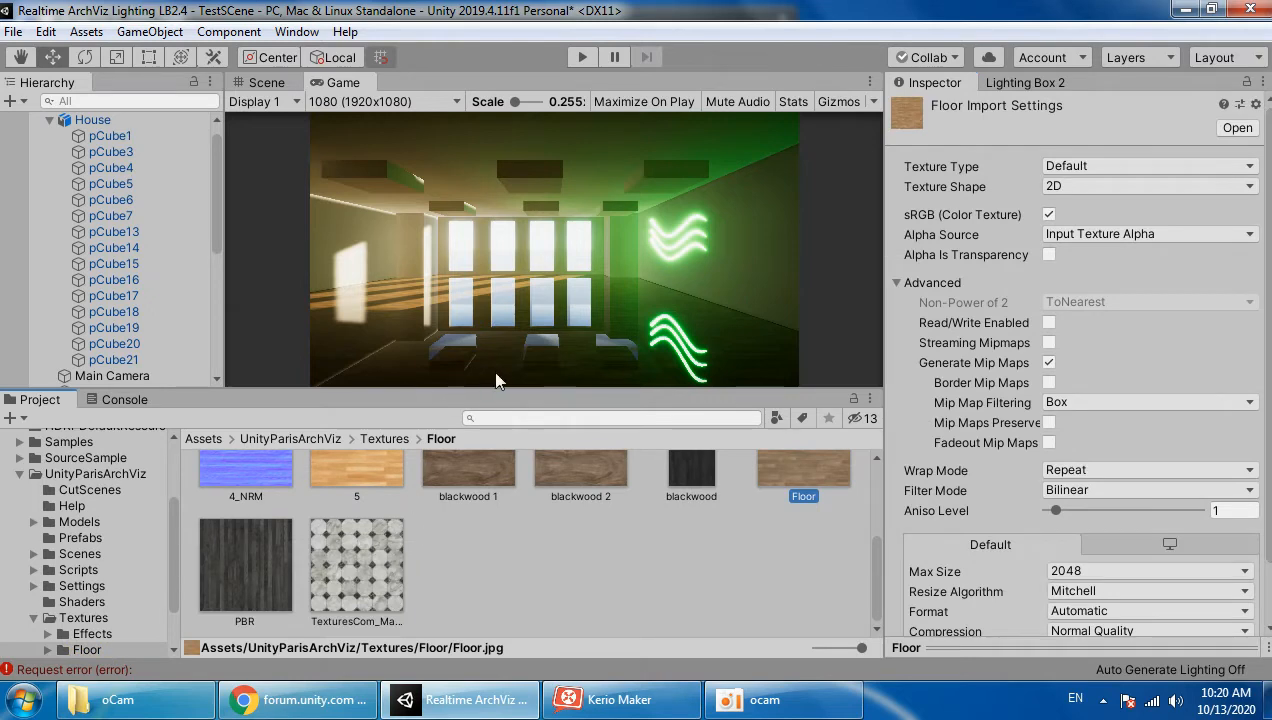
{"action": "key", "text": "ctrl+z"}
{"action": "left_click_drag", "start_coordinate": [365, 594], "coordinate": [930, 430]}
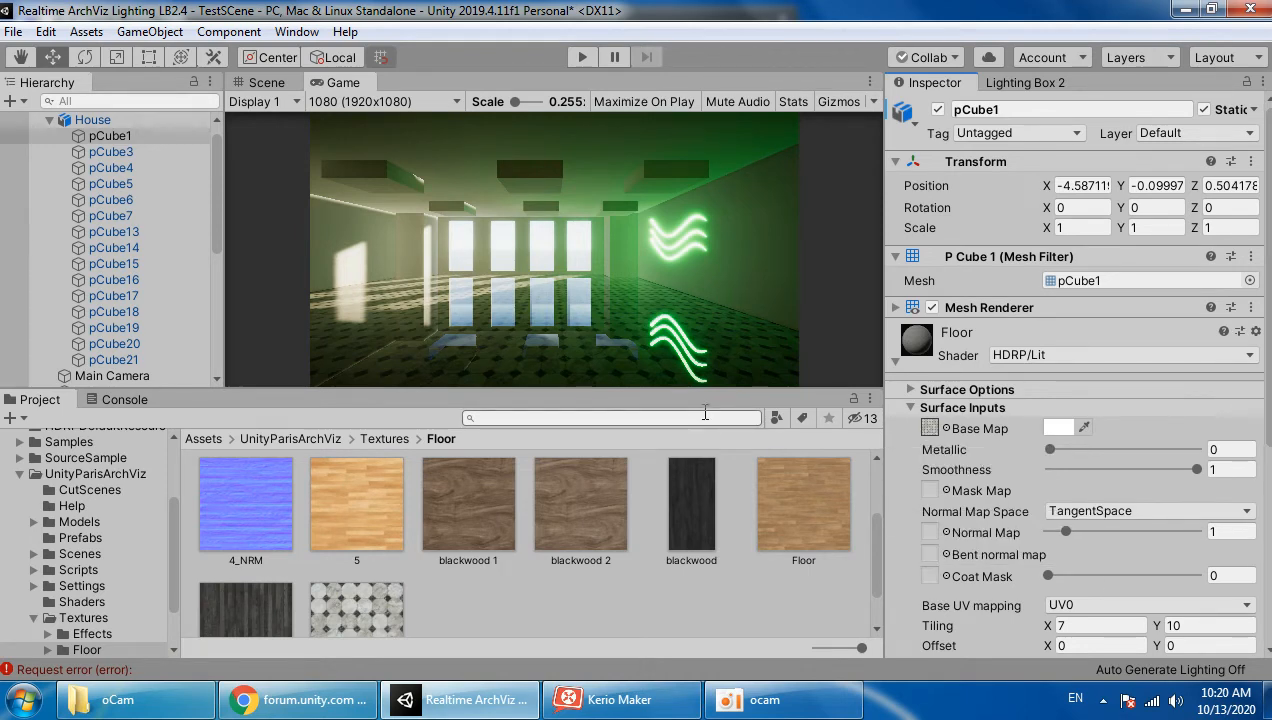
{"action": "key", "text": "ctrl+z"}
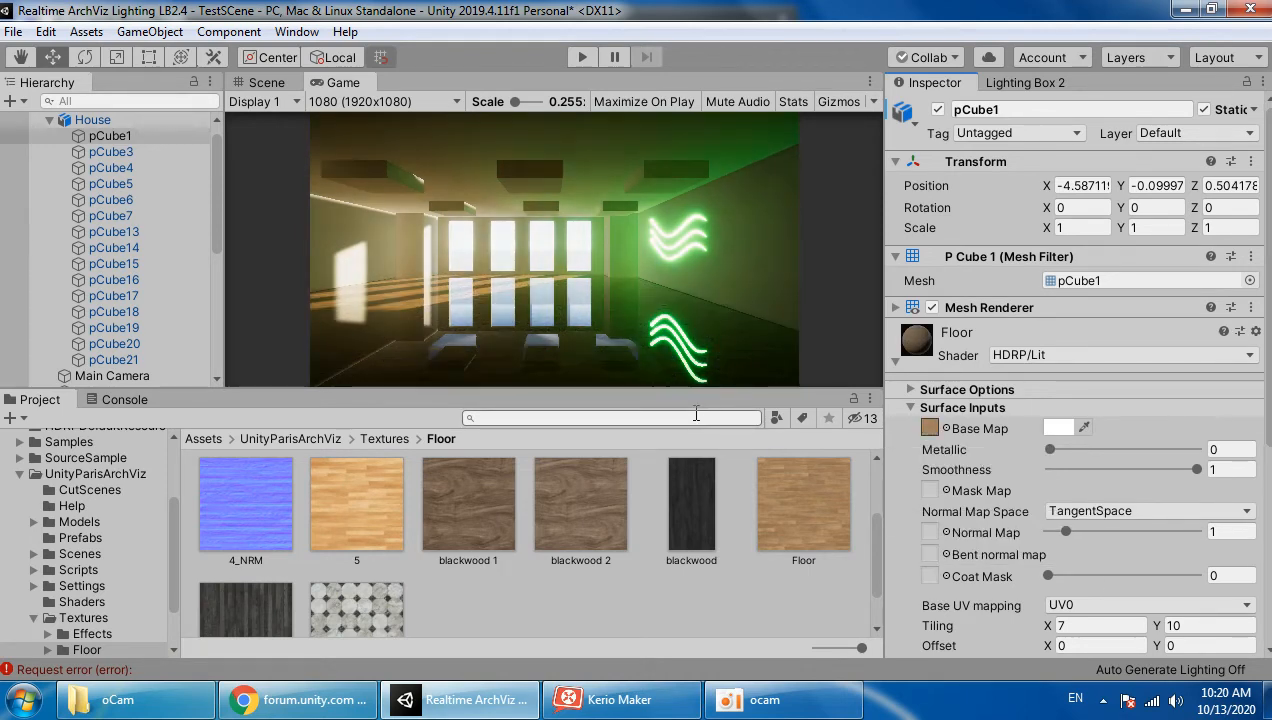
Step: Duplicate the wood plank Floor texture used as the Base Map and open the copy in Photoshop
{"action": "left_click", "coordinate": [944, 428]}
{"action": "left_click", "coordinate": [826, 496]}
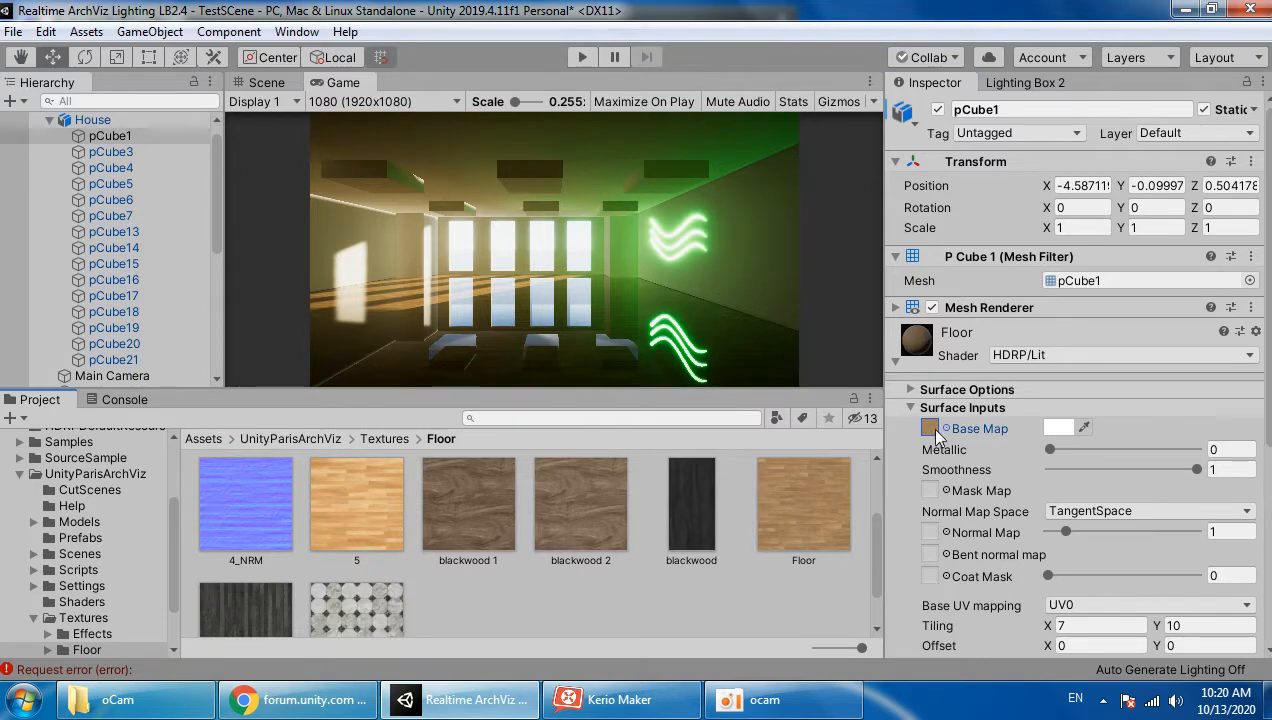
{"action": "left_click", "coordinate": [942, 428]}
{"action": "left_click", "coordinate": [818, 494]}
{"action": "left_click", "coordinate": [790, 516]}
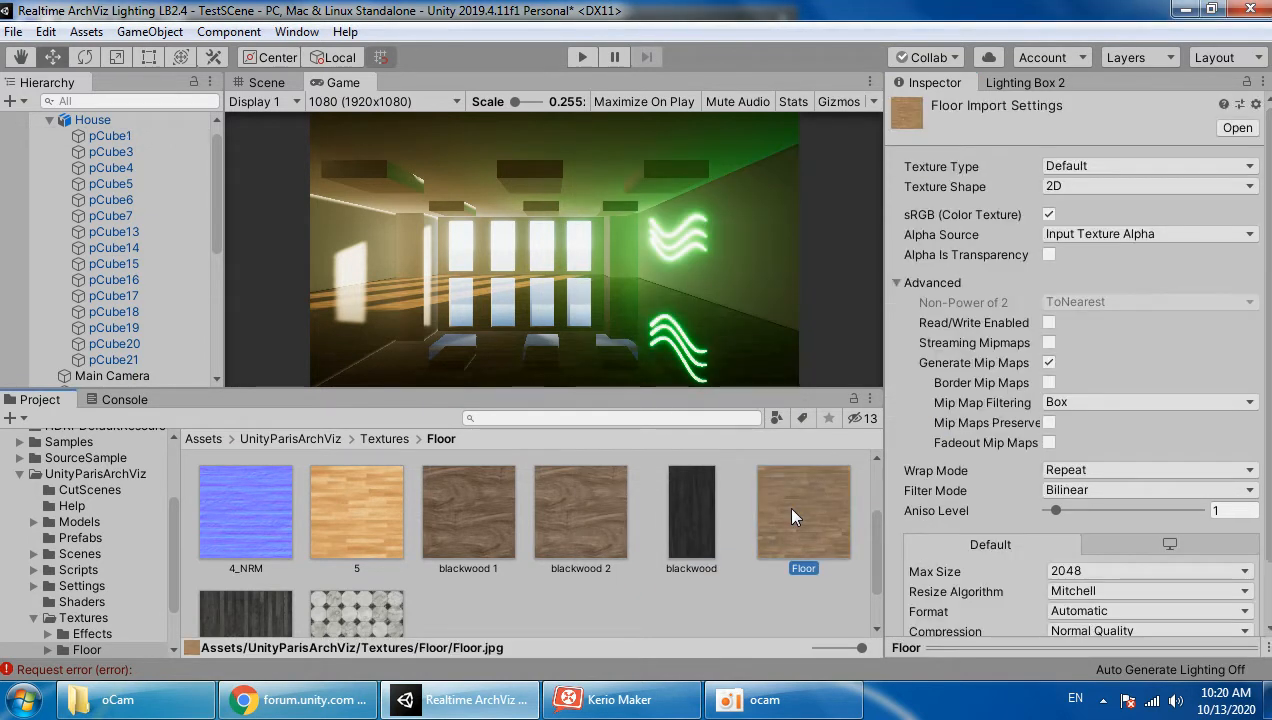
{"action": "key", "text": "ctrl+d"}
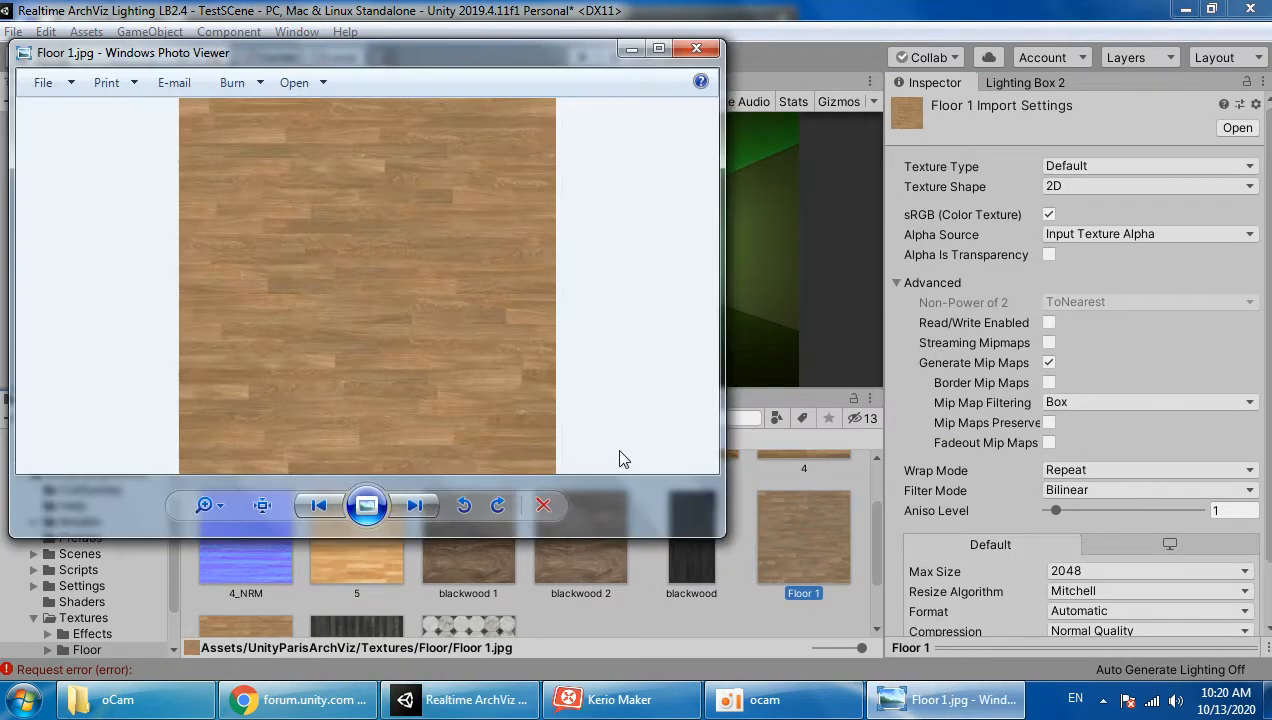
{"action": "left_click", "coordinate": [296, 83]}
{"action": "left_click", "coordinate": [326, 155]}
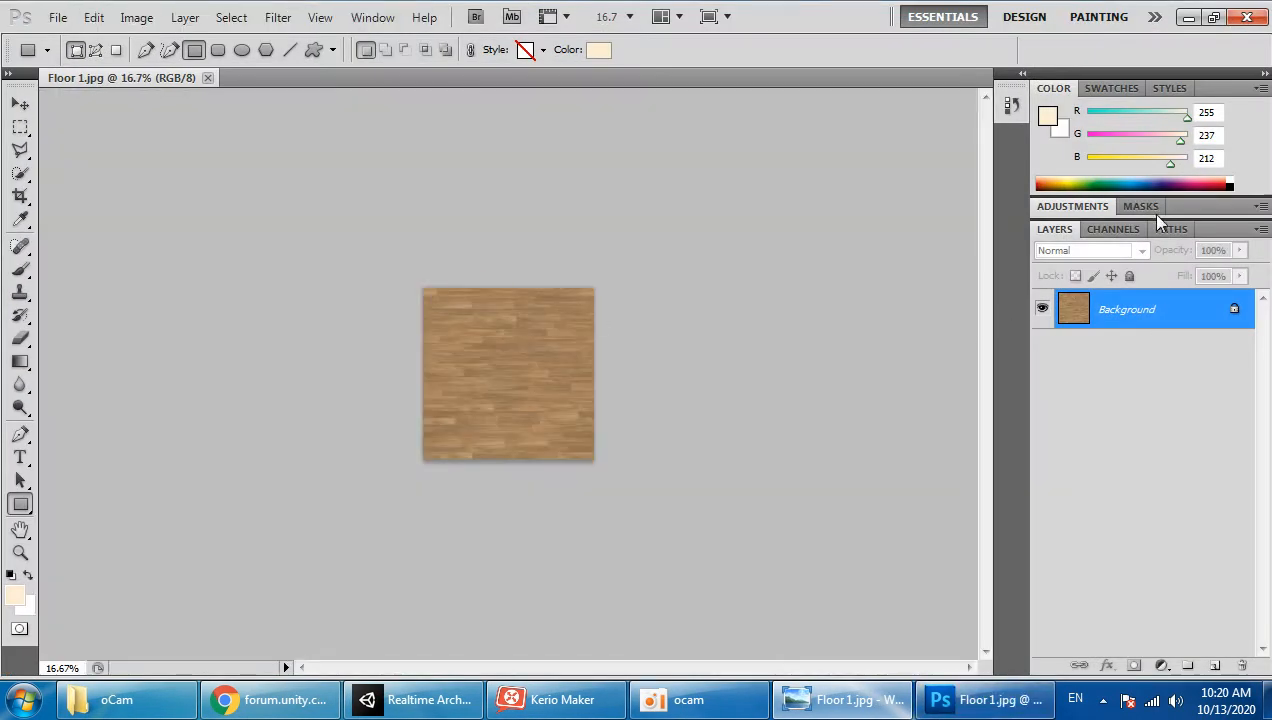
Step: Select the entire Green channel of the copied floor texture and fill it with black
{"action": "left_click", "coordinate": [1116, 229]}
{"action": "left_click", "coordinate": [1118, 331]}
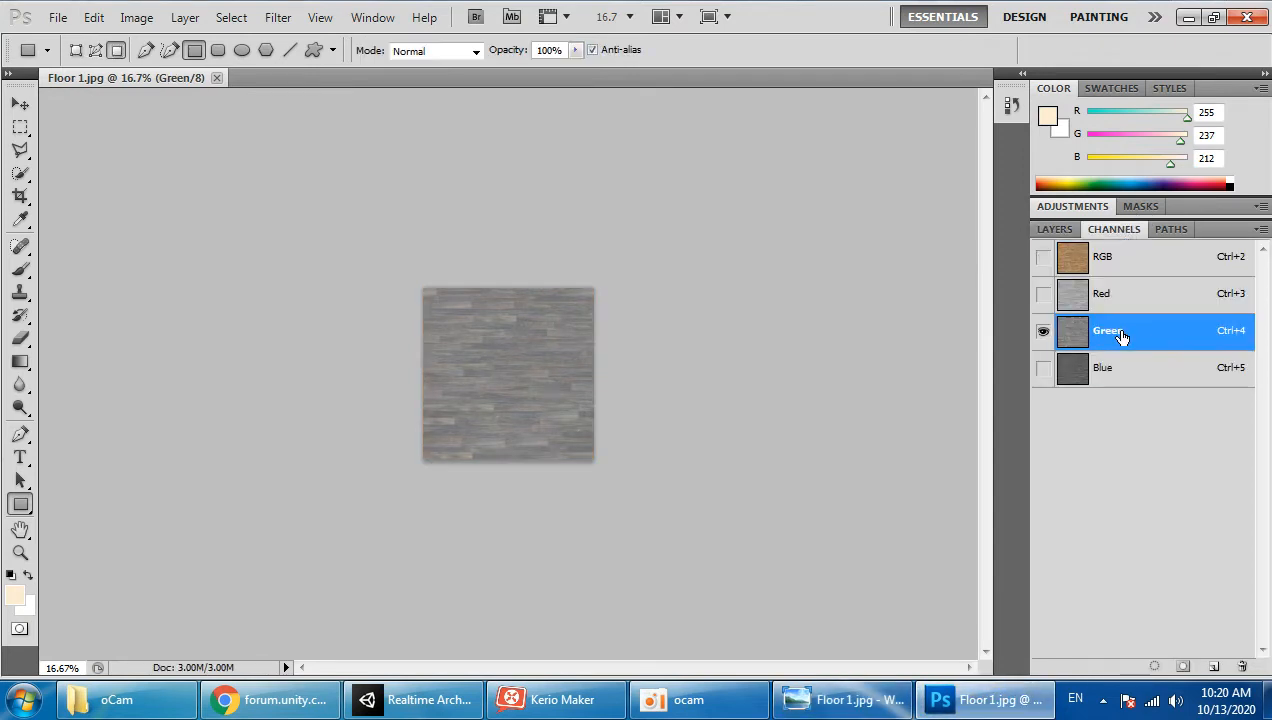
{"action": "key", "text": "ctrl+a"}
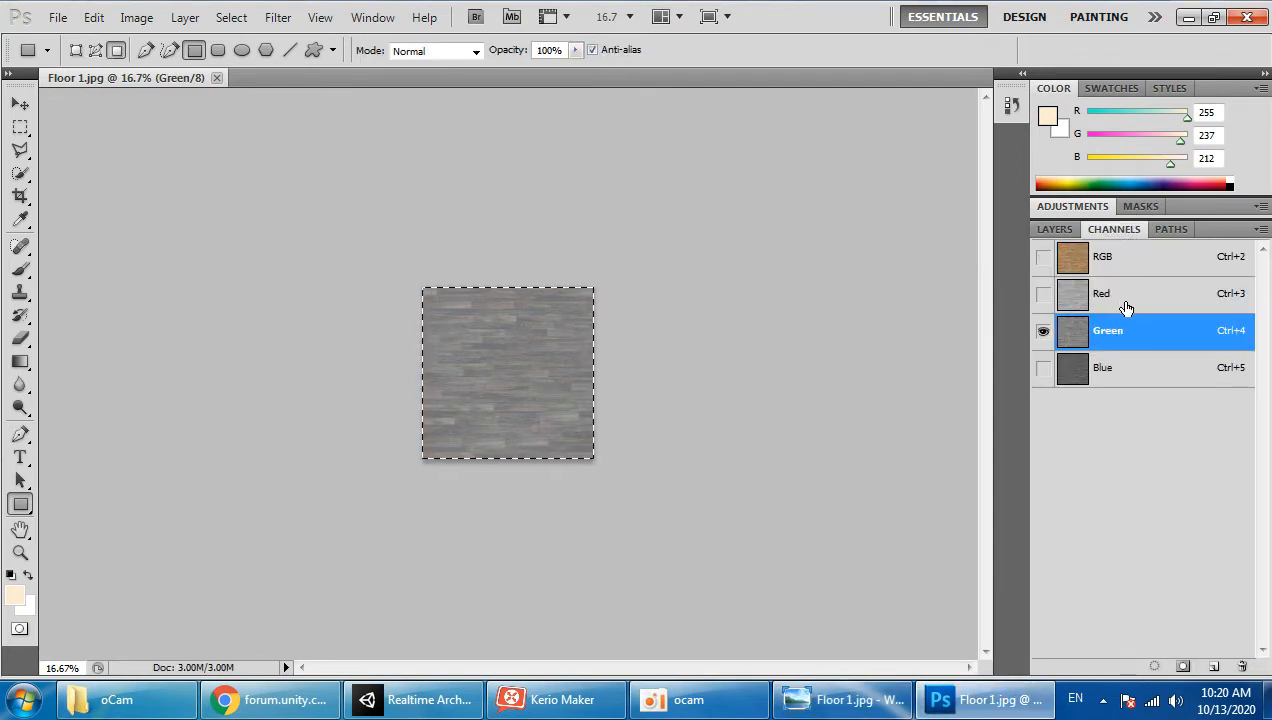
{"action": "key", "text": "Delete"}
{"action": "left_click", "coordinate": [443, 175]}
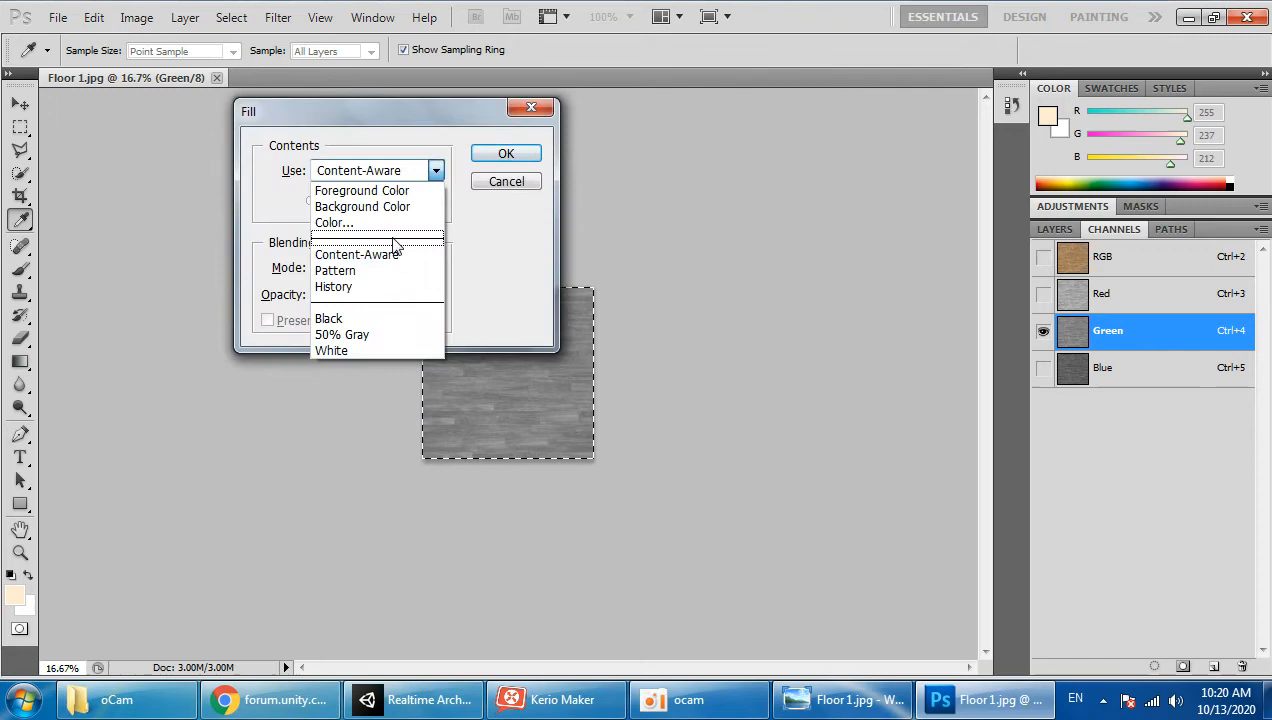
{"action": "left_click", "coordinate": [390, 320]}
{"action": "left_click", "coordinate": [520, 156]}
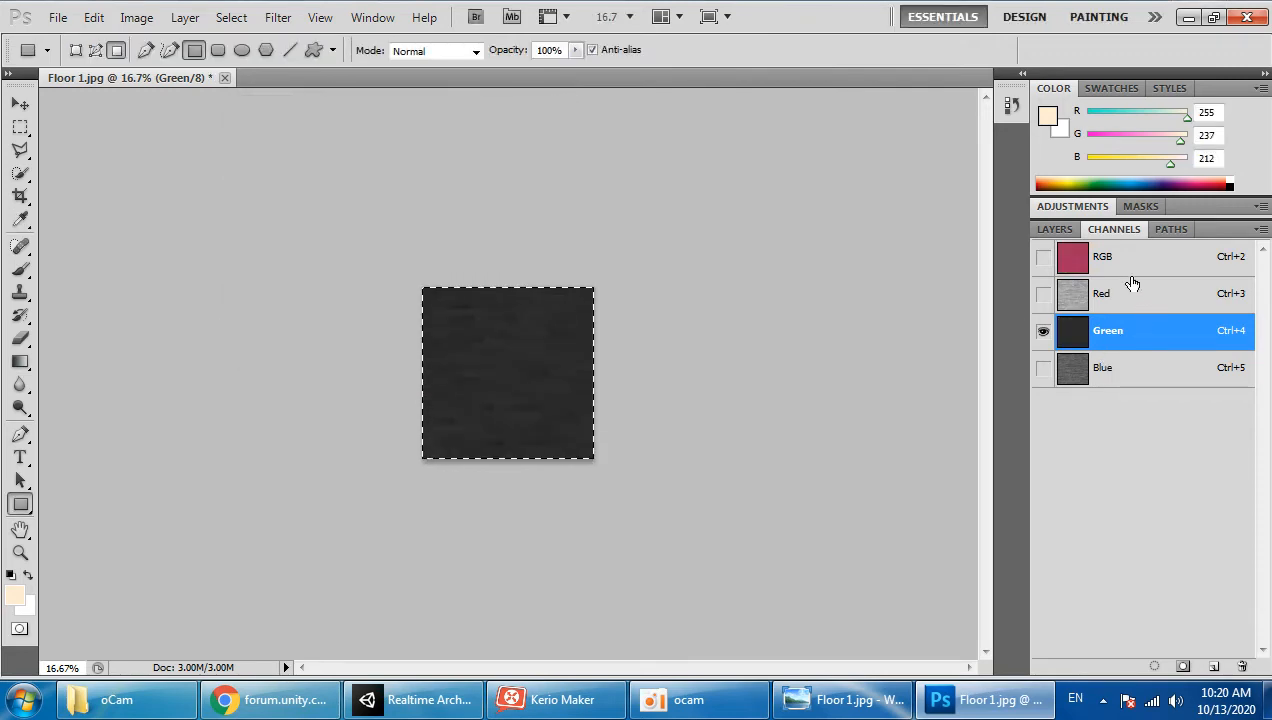
Step: Fill the Red channel of the floor texture with black at 100% opacity
{"action": "left_click", "coordinate": [1130, 267]}
{"action": "left_click", "coordinate": [1134, 302]}
{"action": "key", "text": "Delete"}
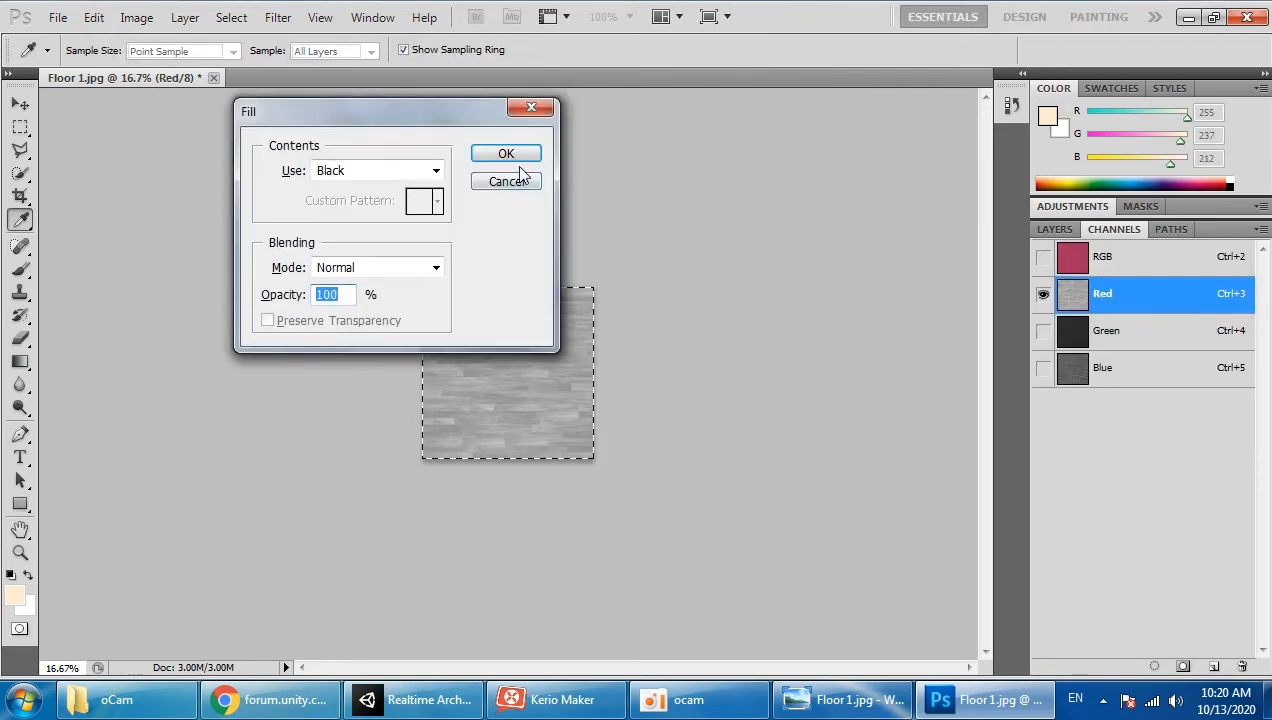
{"action": "left_click", "coordinate": [518, 158]}
Step: Brighten and increase the contrast of the Blue channel with Curves, using points at input 72/output 110 and input 97/output 238
{"action": "left_click", "coordinate": [1099, 259]}
{"action": "left_click", "coordinate": [1127, 373]}
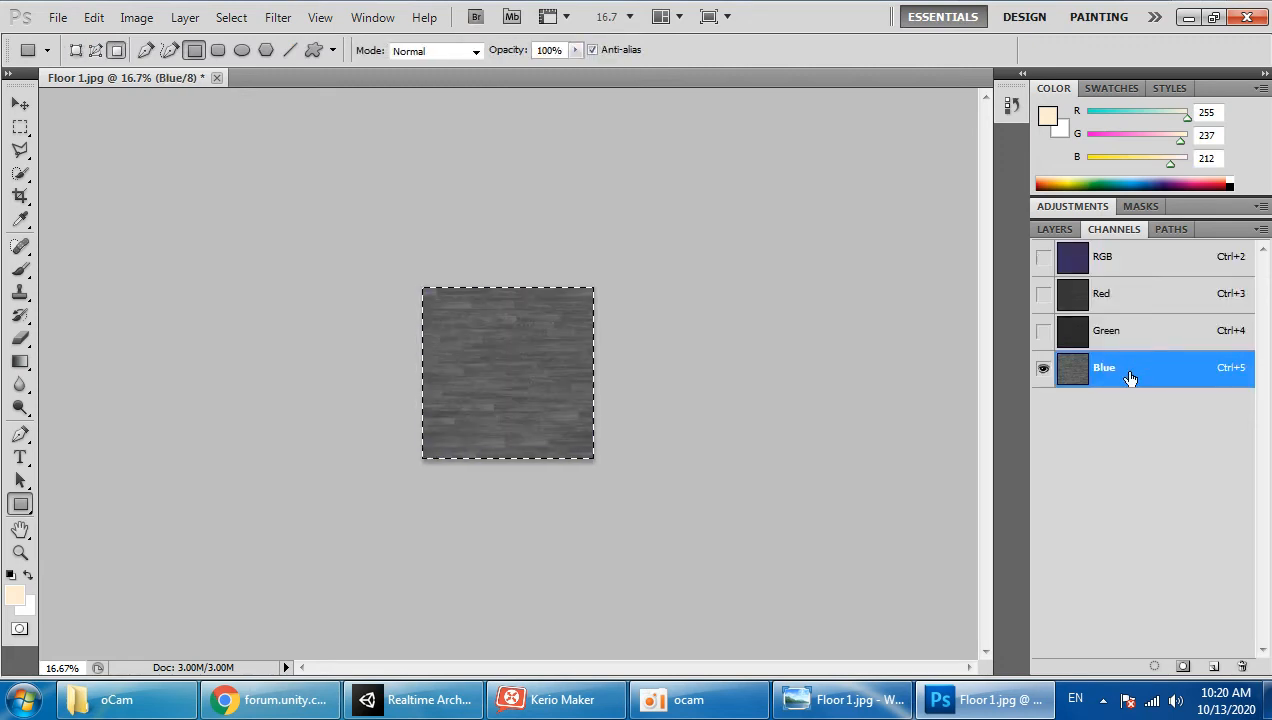
{"action": "key", "text": "ctrl+m"}
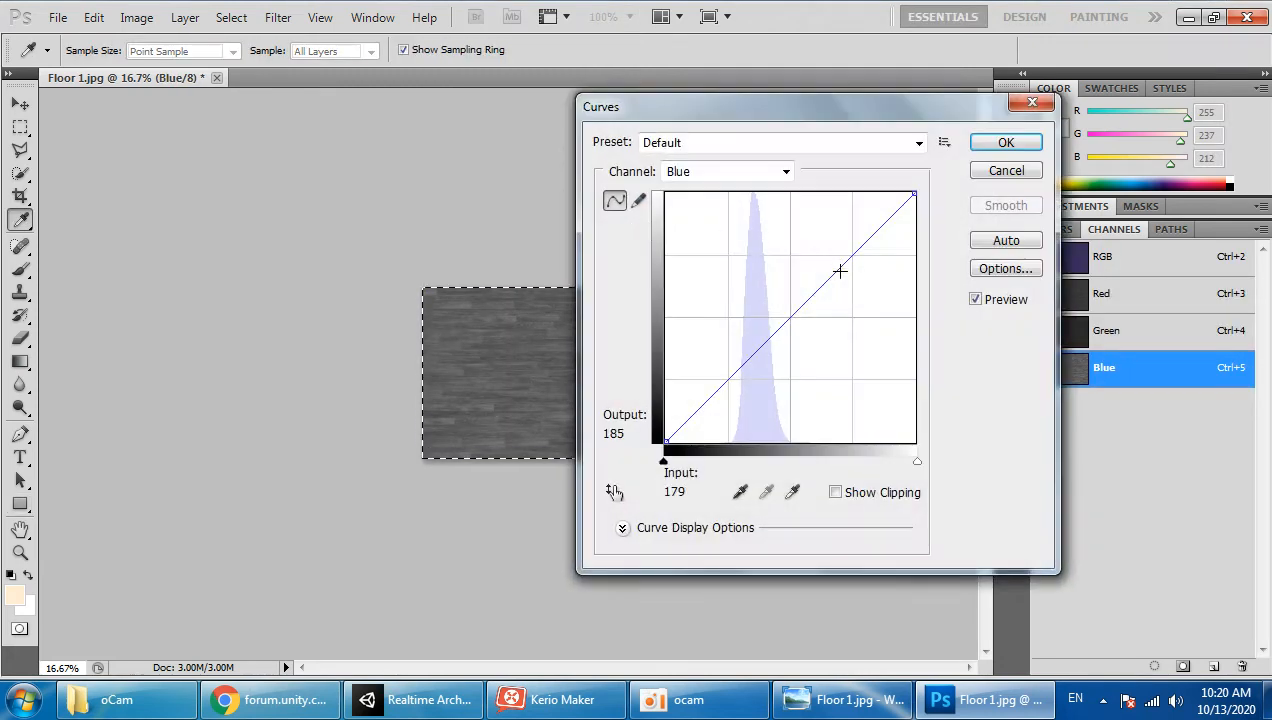
{"action": "left_click_drag", "start_coordinate": [790, 317], "coordinate": [790, 234]}
{"action": "left_click_drag", "start_coordinate": [752, 302], "coordinate": [736, 335]}
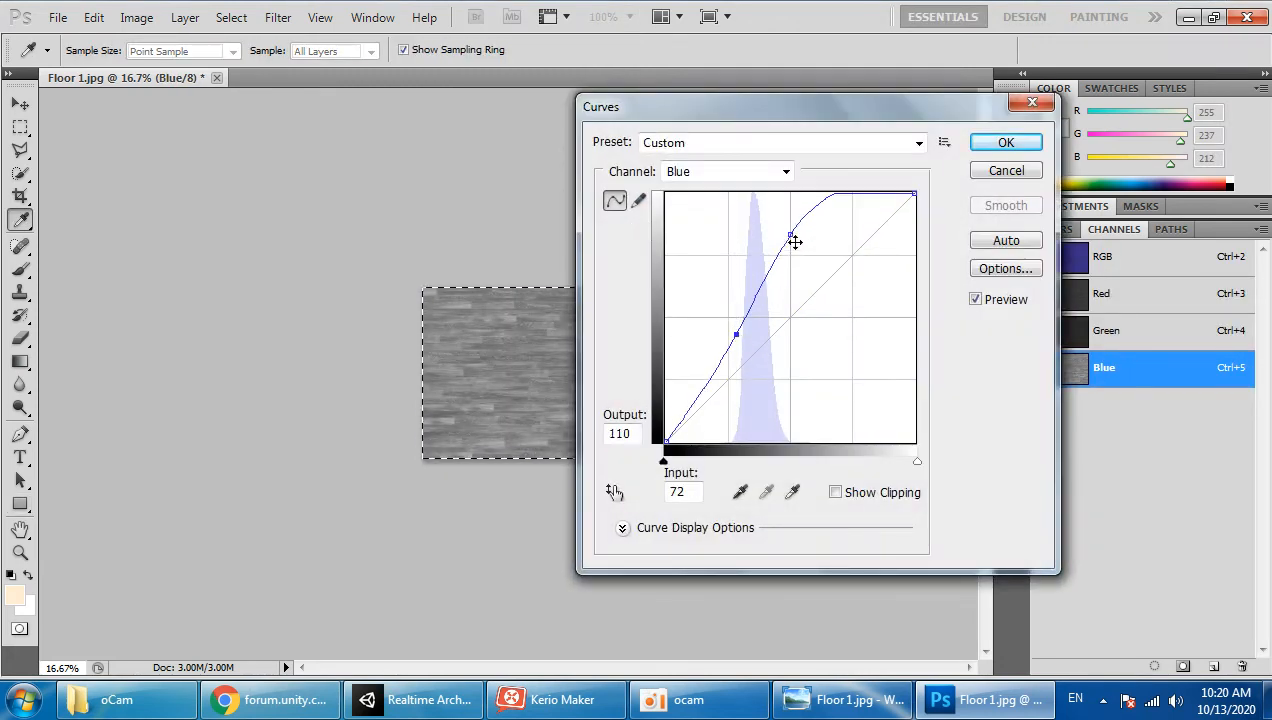
{"action": "left_click_drag", "start_coordinate": [792, 238], "coordinate": [765, 213]}
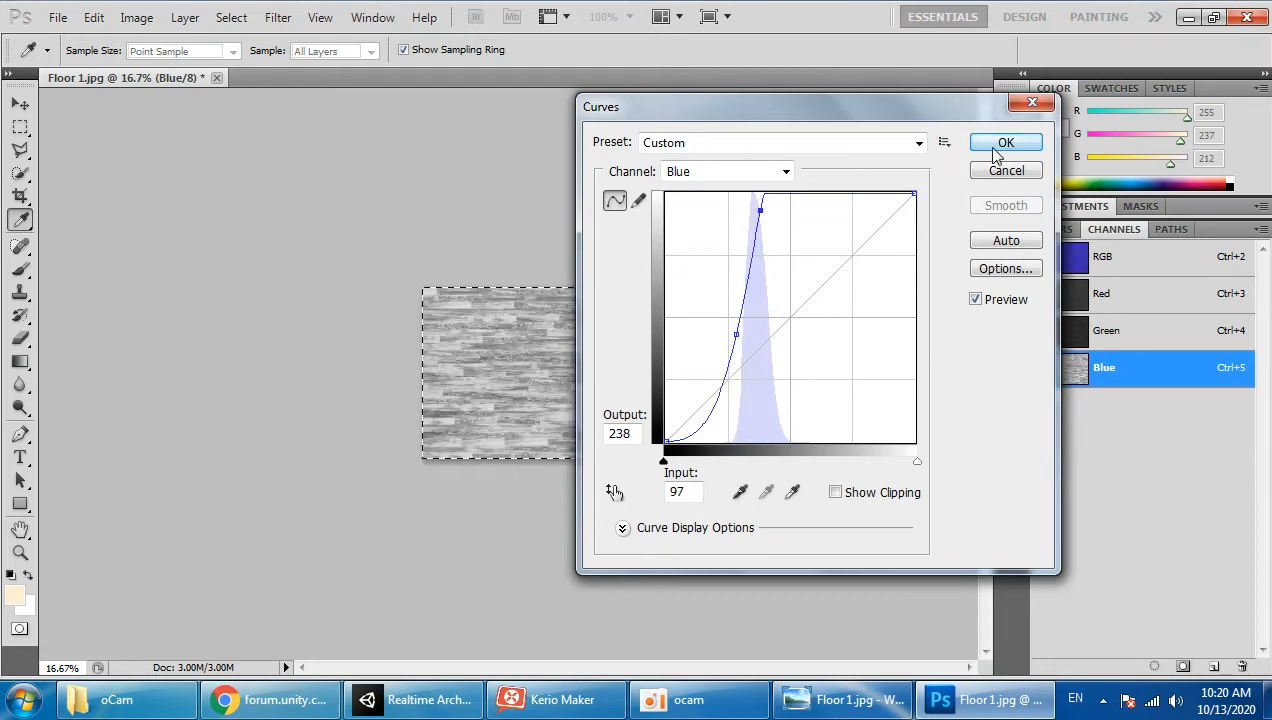
{"action": "left_click", "coordinate": [1005, 143]}
Step: Switch to Unity and assign the edited blue Floor 1 texture as the Mask Map of pCube1's Floor material
{"action": "left_click", "coordinate": [1188, 17]}
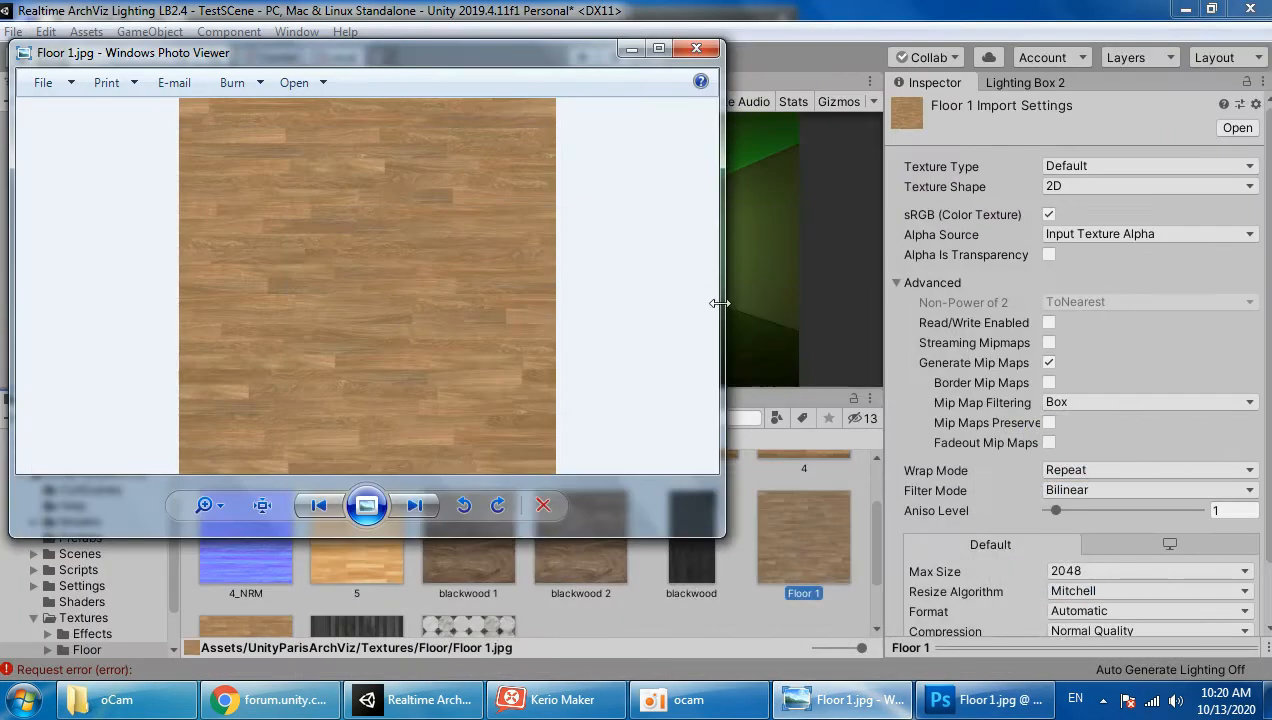
{"action": "left_click", "coordinate": [870, 215]}
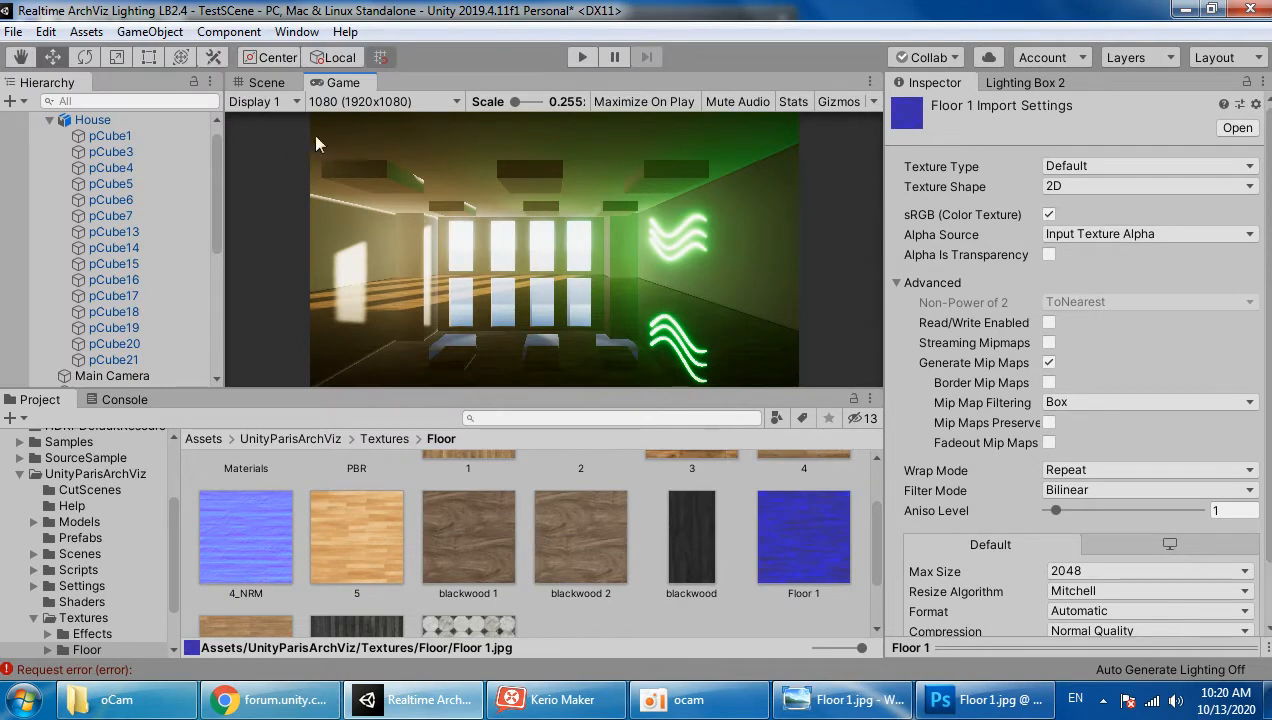
{"action": "left_click", "coordinate": [265, 82]}
{"action": "left_click", "coordinate": [503, 329]}
{"action": "left_click", "coordinate": [591, 330]}
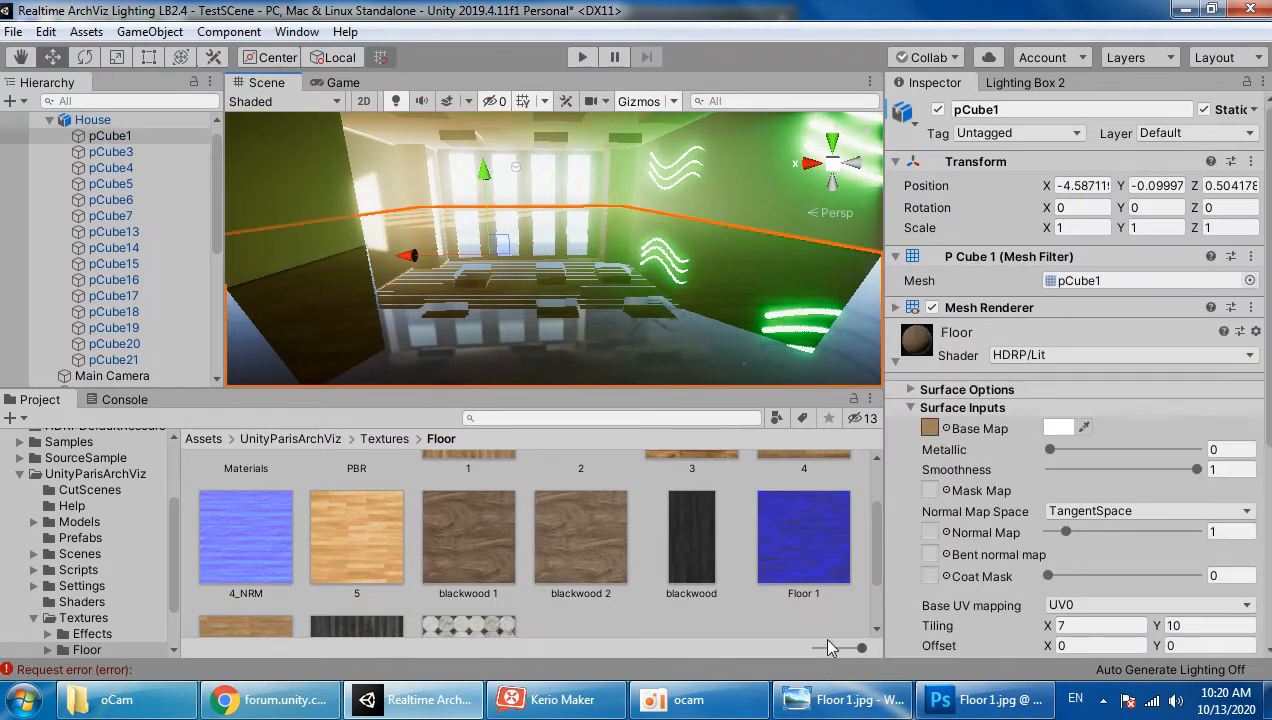
{"action": "left_click", "coordinate": [990, 700]}
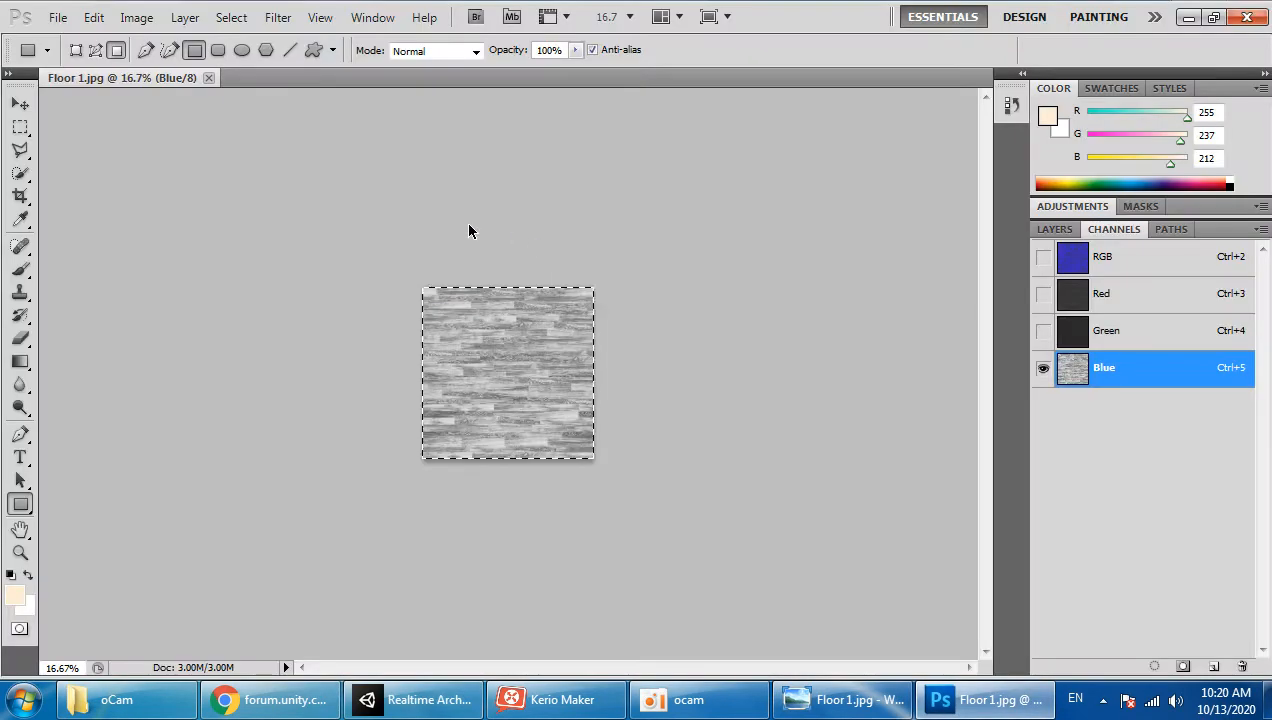
{"action": "left_click", "coordinate": [352, 696]}
{"action": "left_click_drag", "start_coordinate": [803, 537], "coordinate": [930, 490]}
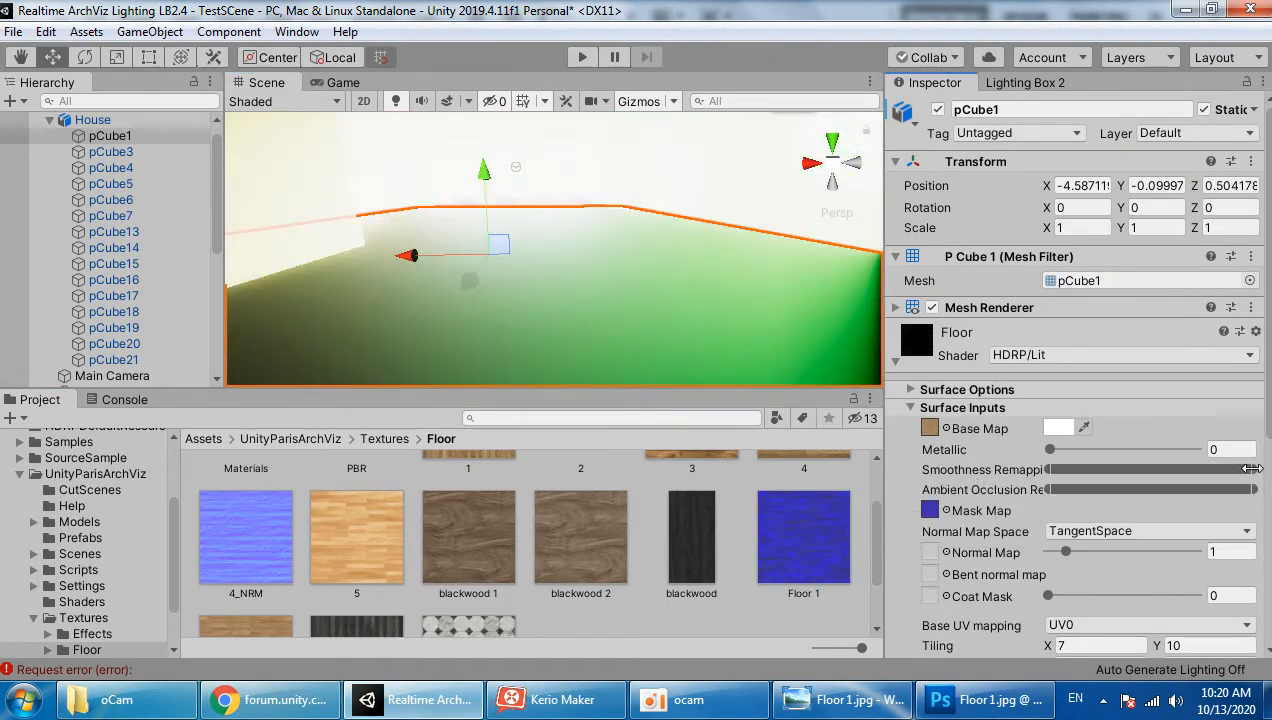
{"action": "mouse_move", "coordinate": [1252, 468]}
{"action": "left_mouse_down"}
{"action": "mouse_move", "coordinate": [1140, 468]}
{"action": "mouse_move", "coordinate": [1254, 468]}
{"action": "left_mouse_up"}
Step: Preview the Floor 1 mask texture, and inspect its RGB, Green and Red channels in Photoshop
{"action": "left_click", "coordinate": [947, 511]}
{"action": "double_click", "coordinate": [813, 527]}
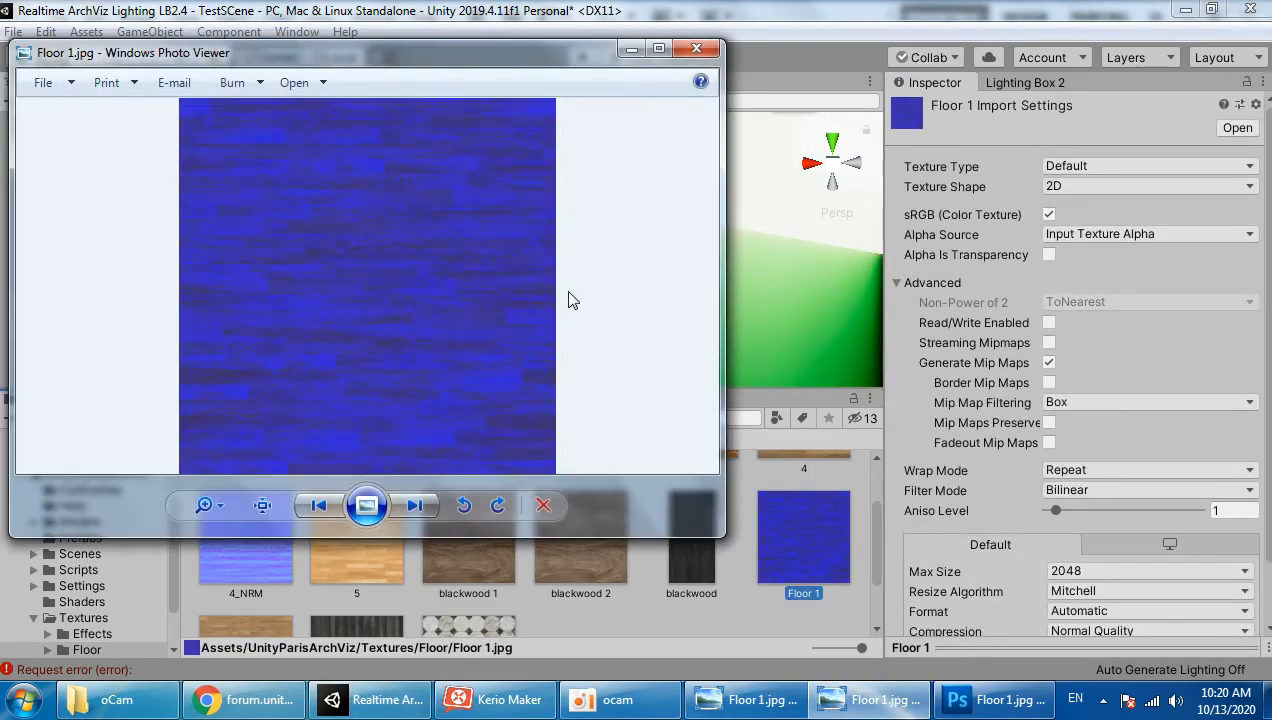
{"action": "left_click", "coordinate": [990, 699]}
{"action": "left_click", "coordinate": [1100, 262]}
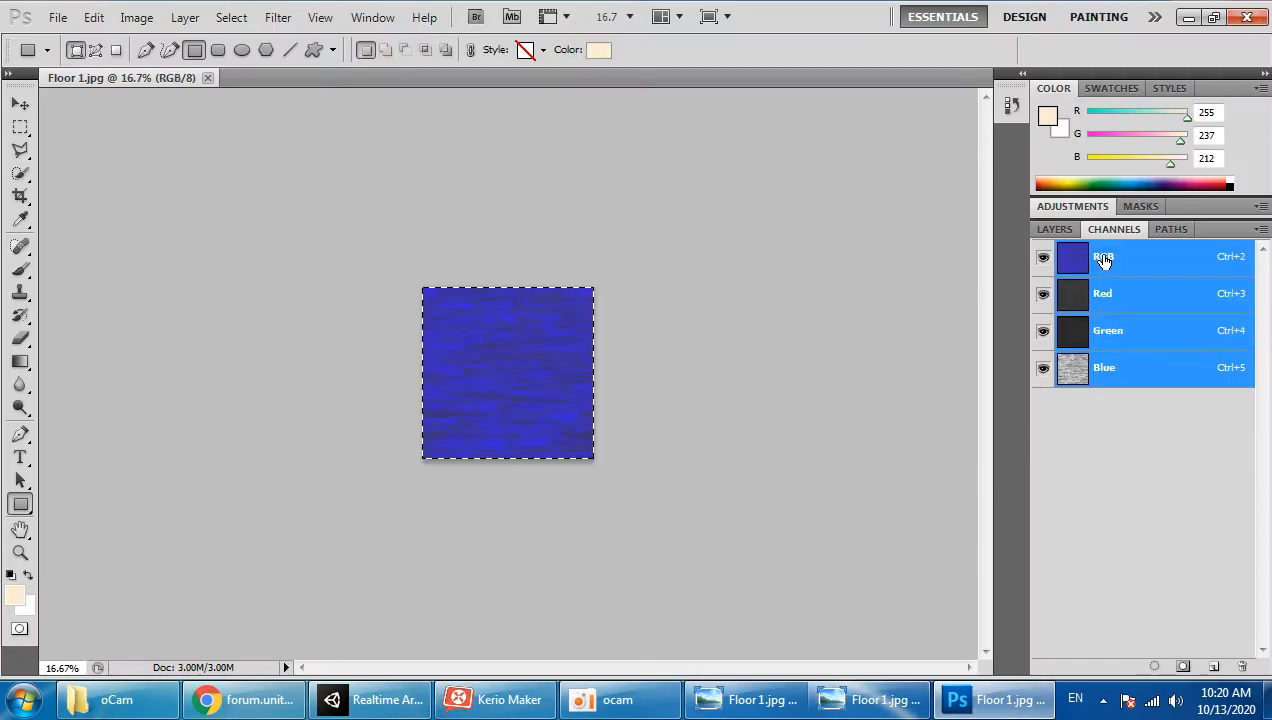
{"action": "left_click", "coordinate": [1115, 346]}
{"action": "left_click", "coordinate": [1119, 297]}
{"action": "left_click", "coordinate": [1115, 275]}
Step: Move the plank image from the Blue channel into a new alpha channel and invert the emptied Blue channel to black
{"action": "left_click", "coordinate": [1118, 368]}
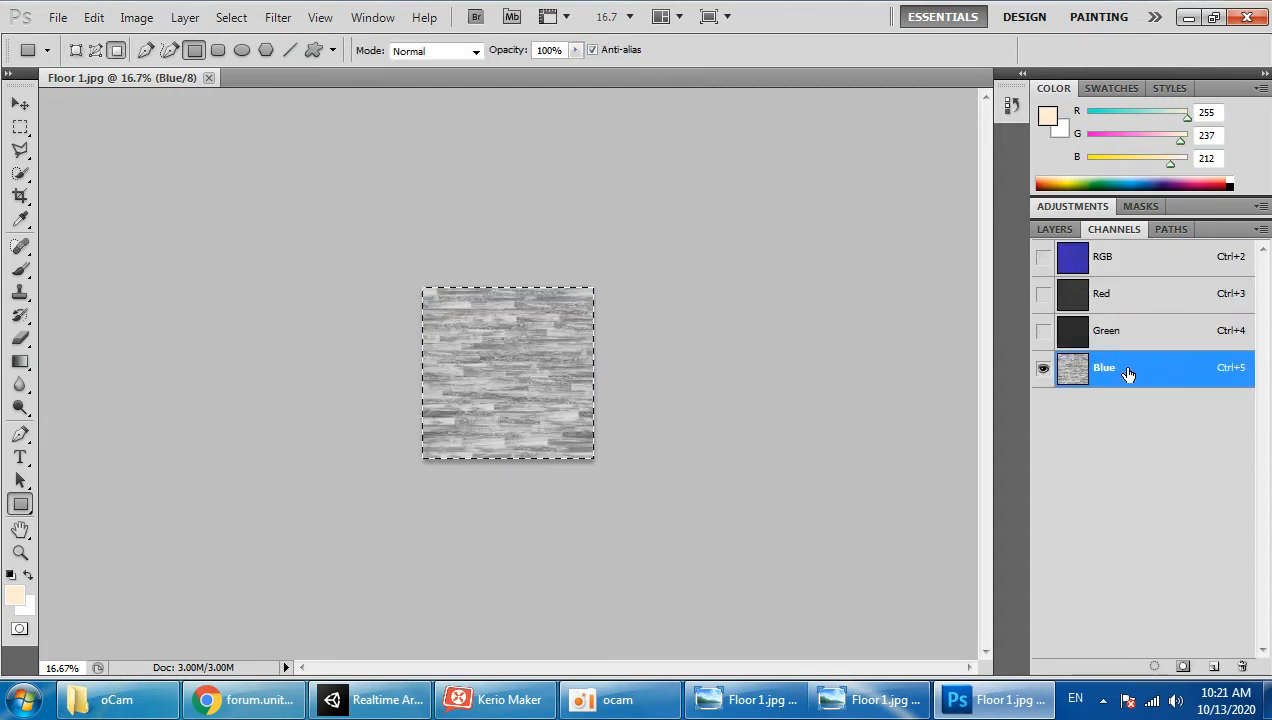
{"action": "key", "text": "Delete"}
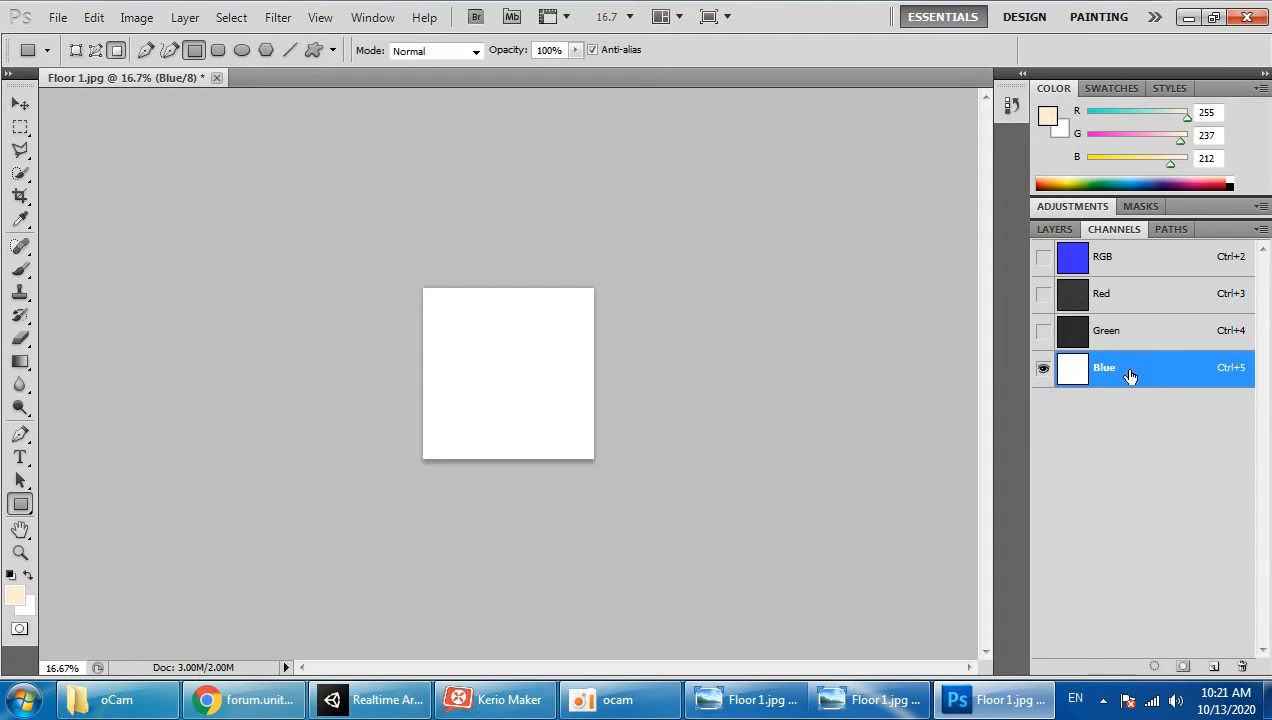
{"action": "key", "text": "ctrl+o"}
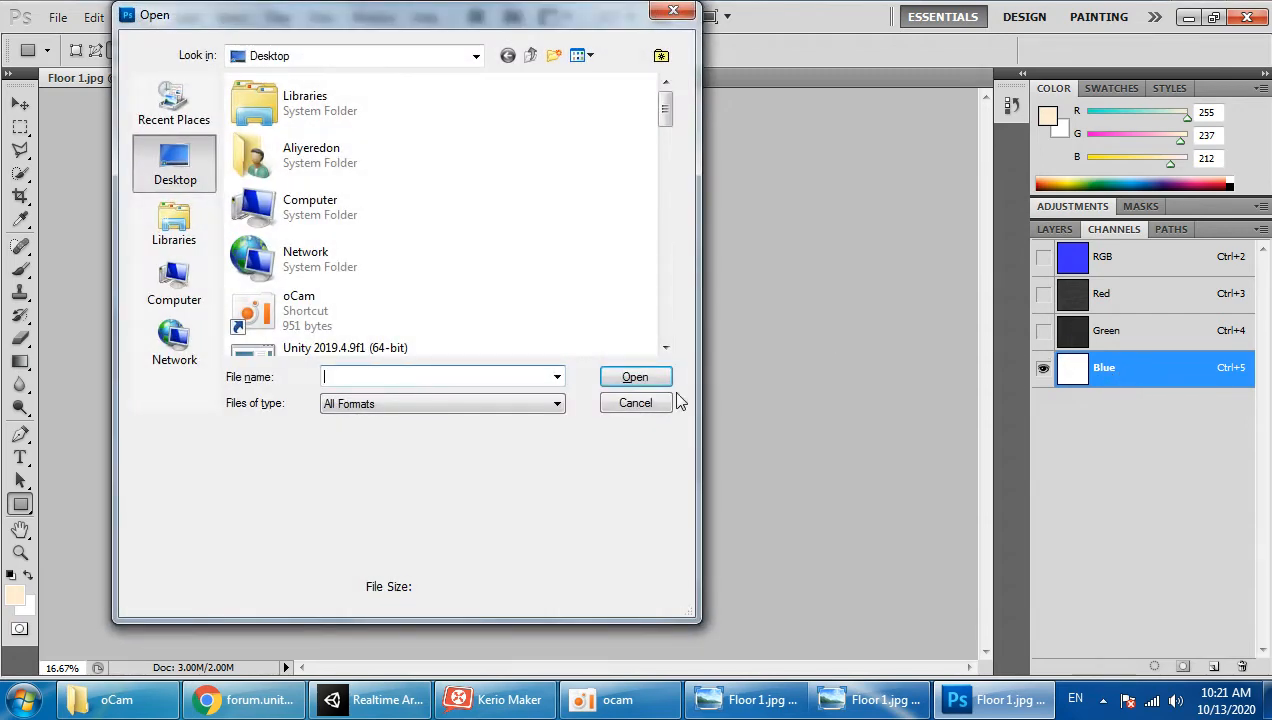
{"action": "left_click", "coordinate": [645, 403]}
{"action": "key", "text": "ctrl+i"}
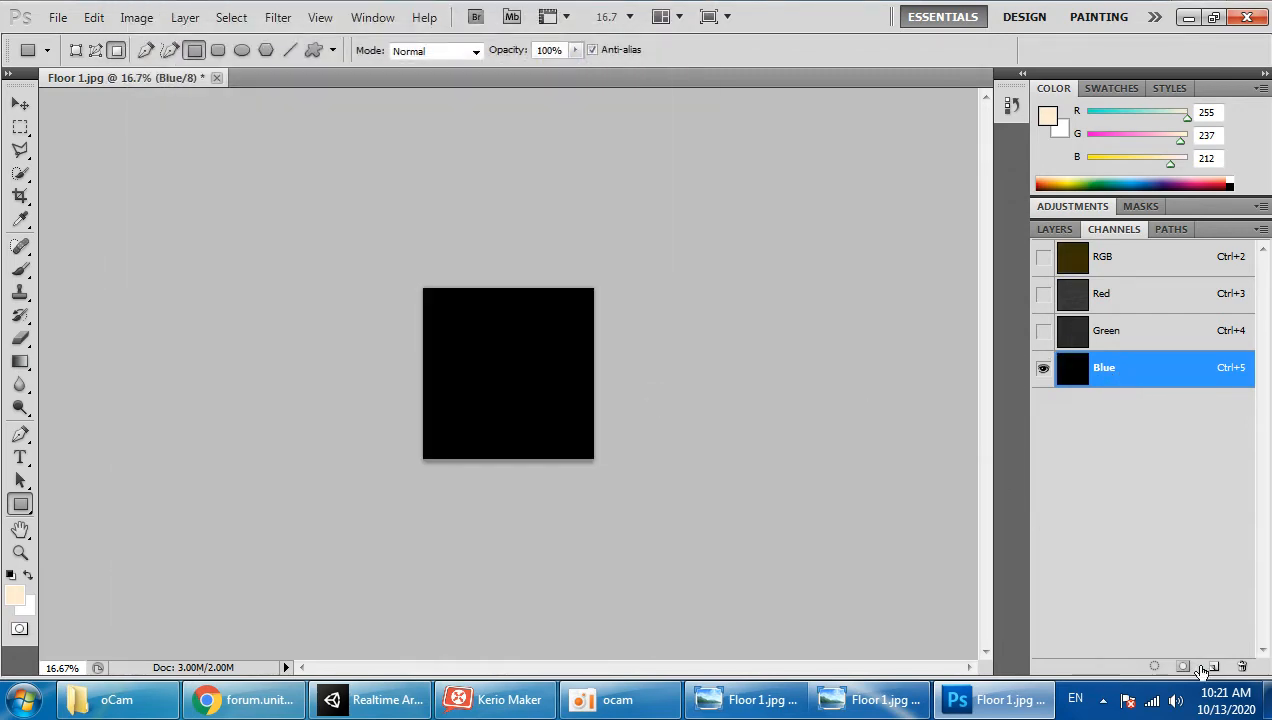
{"action": "left_click", "coordinate": [1213, 667]}
{"action": "key", "text": "ctrl+v"}
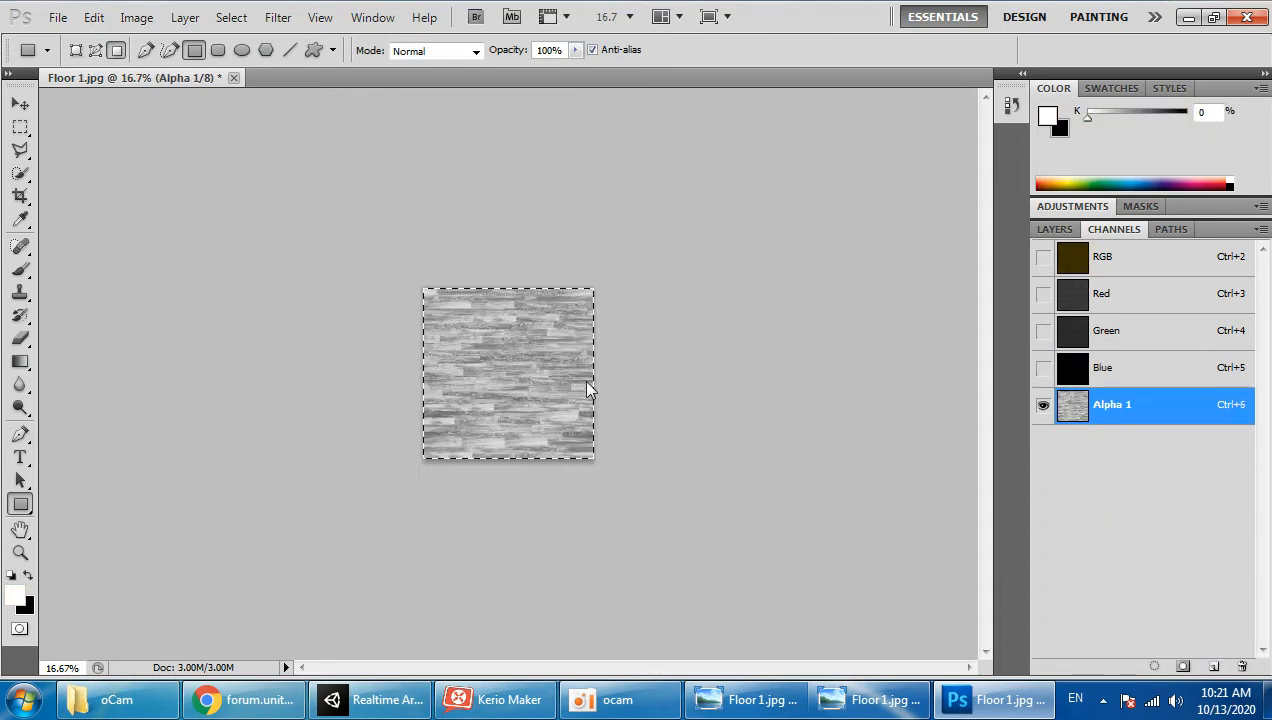
Step: Save a PNG copy of the mask texture as Floor 1.png in the Floor folder
{"action": "key", "text": "ctrl+shift+s"}
{"action": "left_click", "coordinate": [645, 400]}
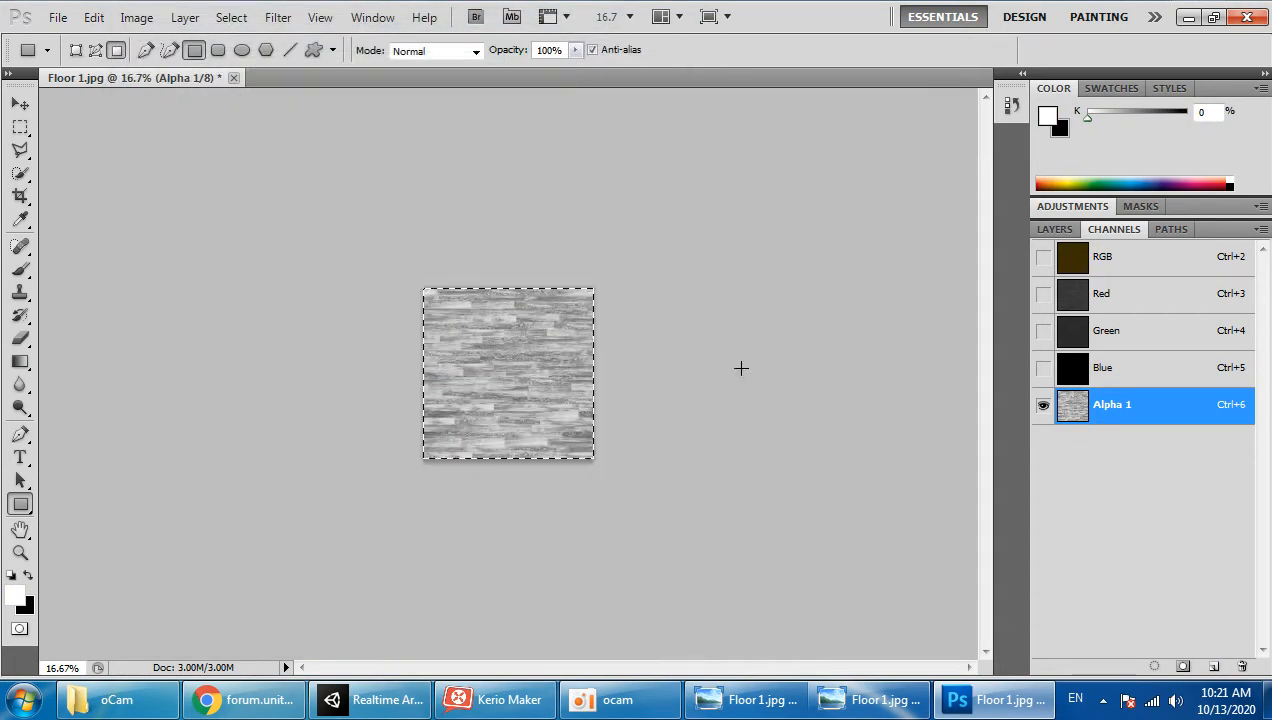
{"action": "left_click", "coordinate": [1055, 230]}
{"action": "right_click", "coordinate": [1136, 311]}
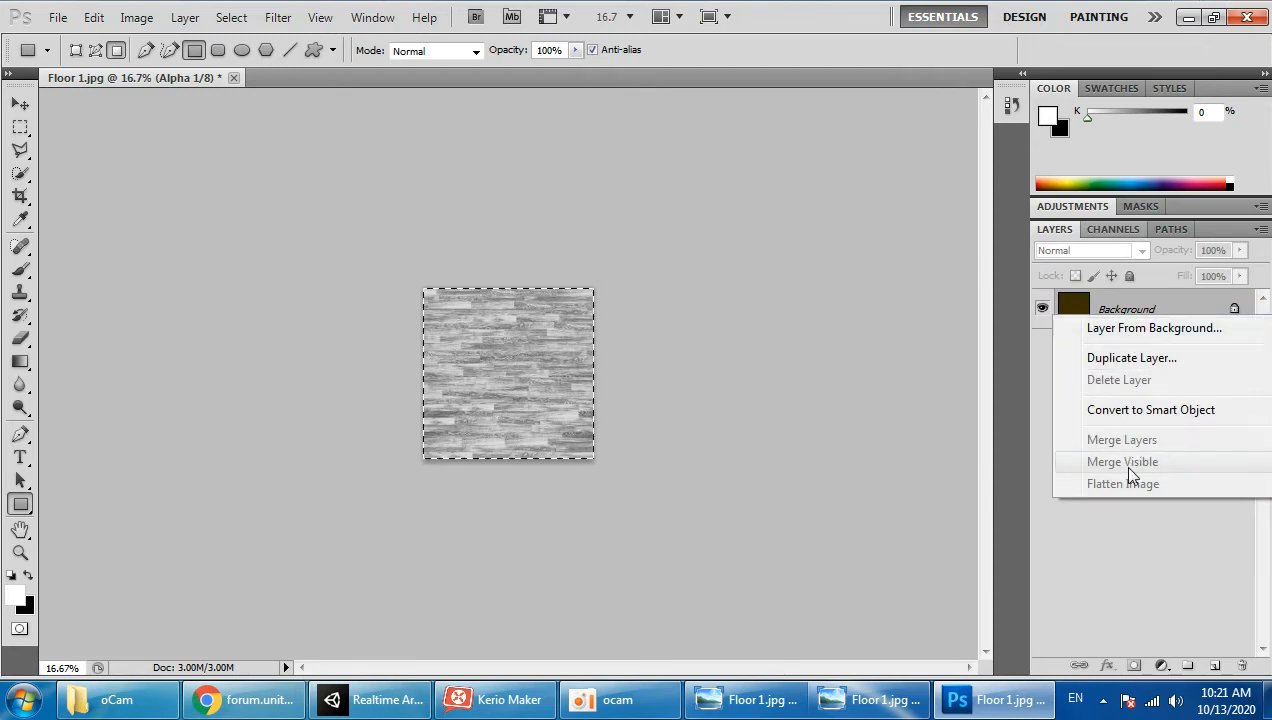
{"action": "left_click", "coordinate": [826, 402]}
{"action": "key", "text": "ctrl+shift+s"}
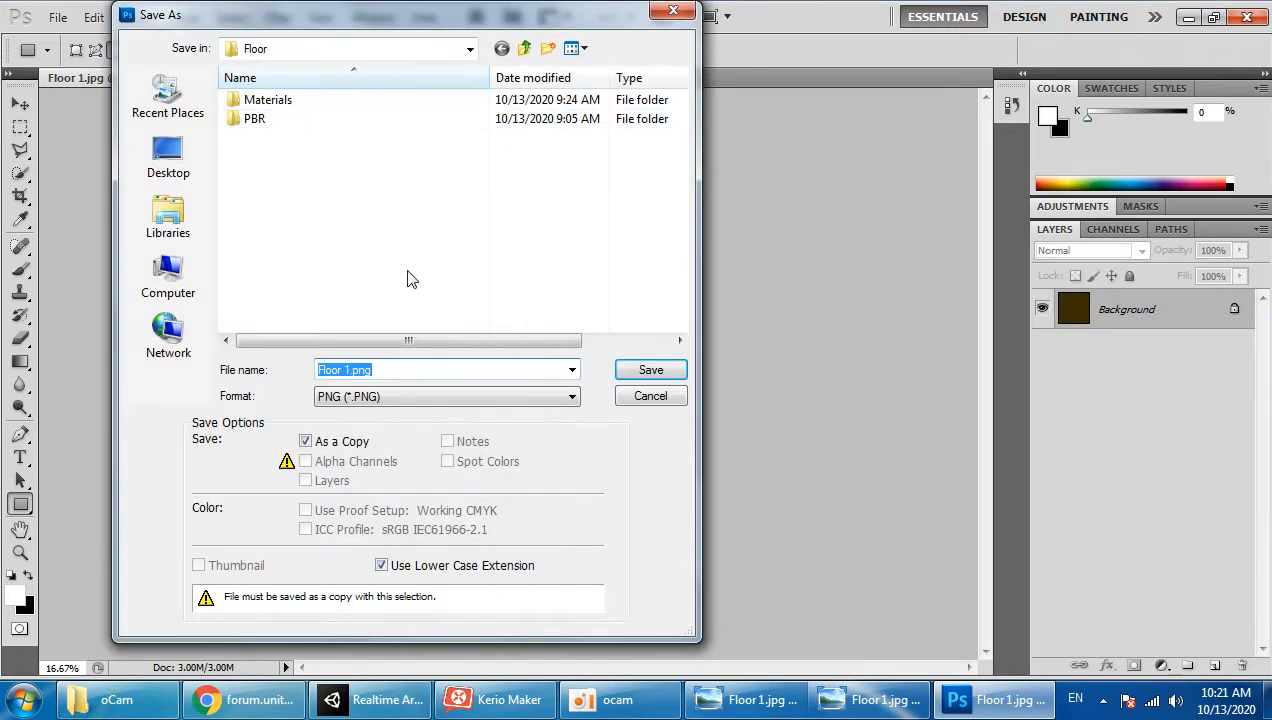
{"action": "left_click", "coordinate": [649, 369]}
{"action": "left_click", "coordinate": [693, 236]}
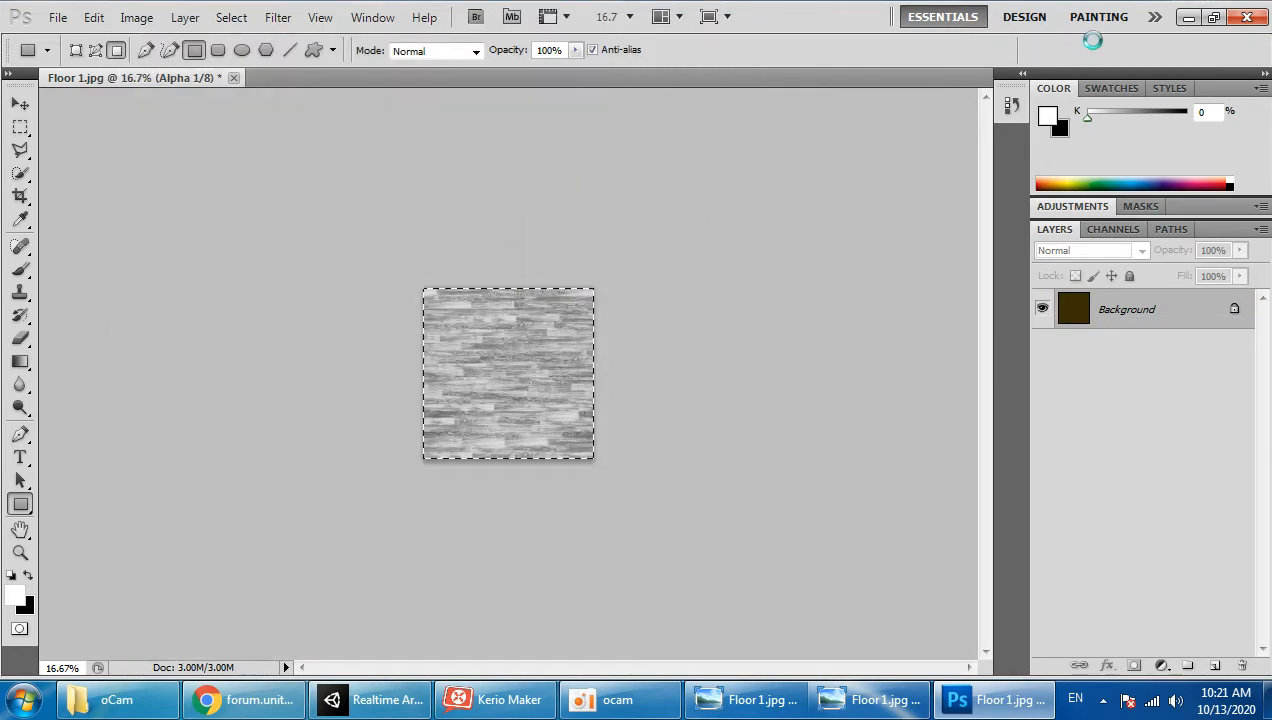
Step: Look for the saved PNG among the Floor textures in the Unity project
{"action": "left_click", "coordinate": [395, 706]}
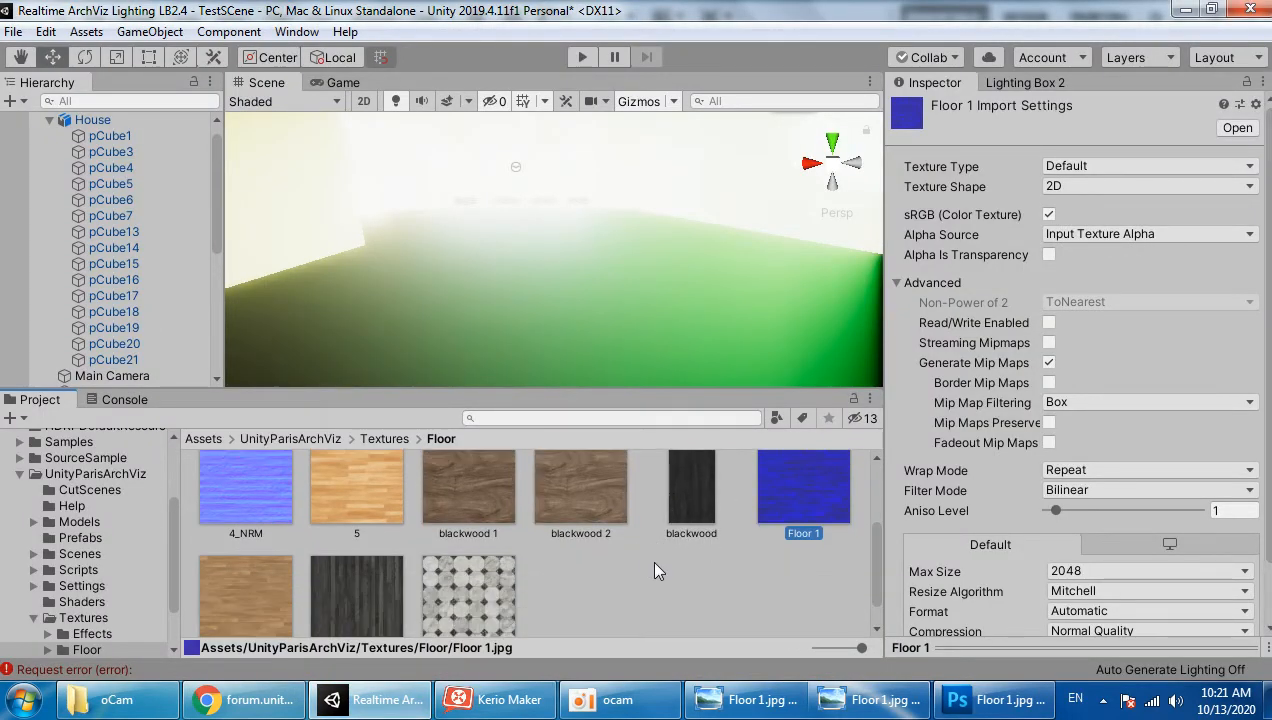
{"action": "scroll", "coordinate": [635, 590], "scroll_direction": "down", "scroll_amount": 3}
{"action": "scroll", "coordinate": [690, 615], "scroll_direction": "up", "scroll_amount": 3}
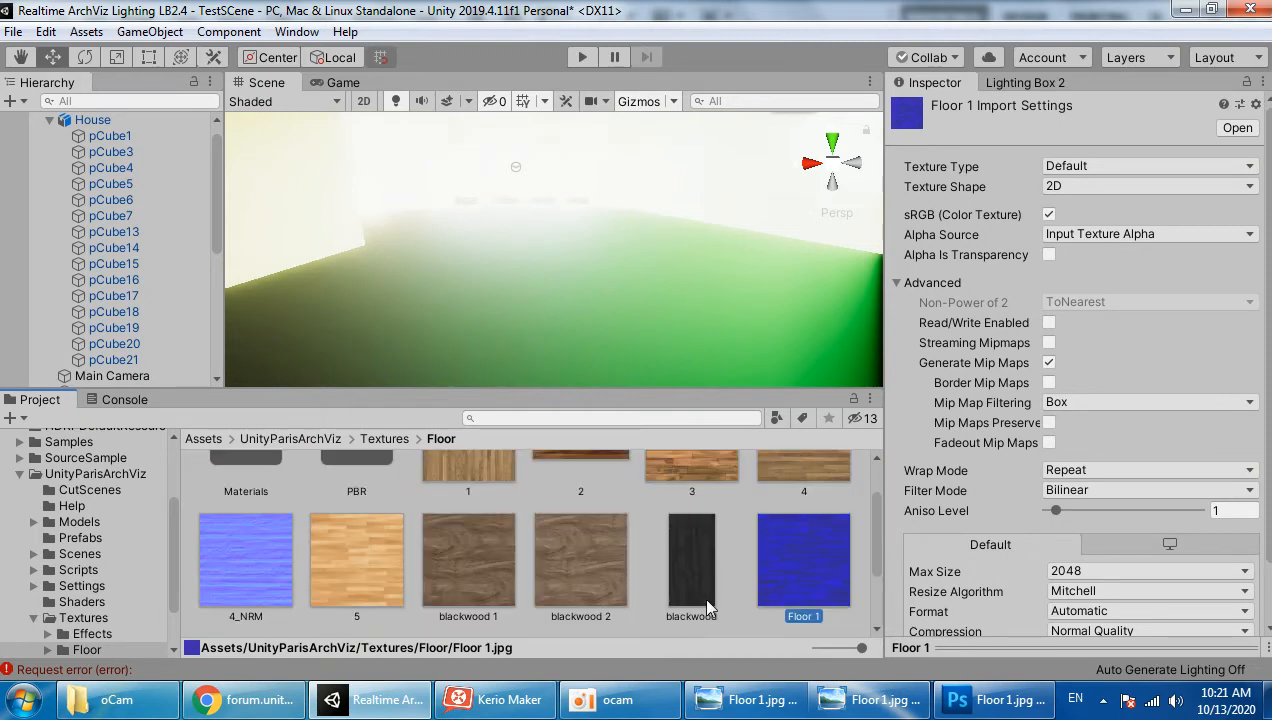
Step: Return to Photoshop and save another PNG copy as sadsadasdasd in the Floor folder, with interlacing set to None
{"action": "left_click", "coordinate": [990, 700]}
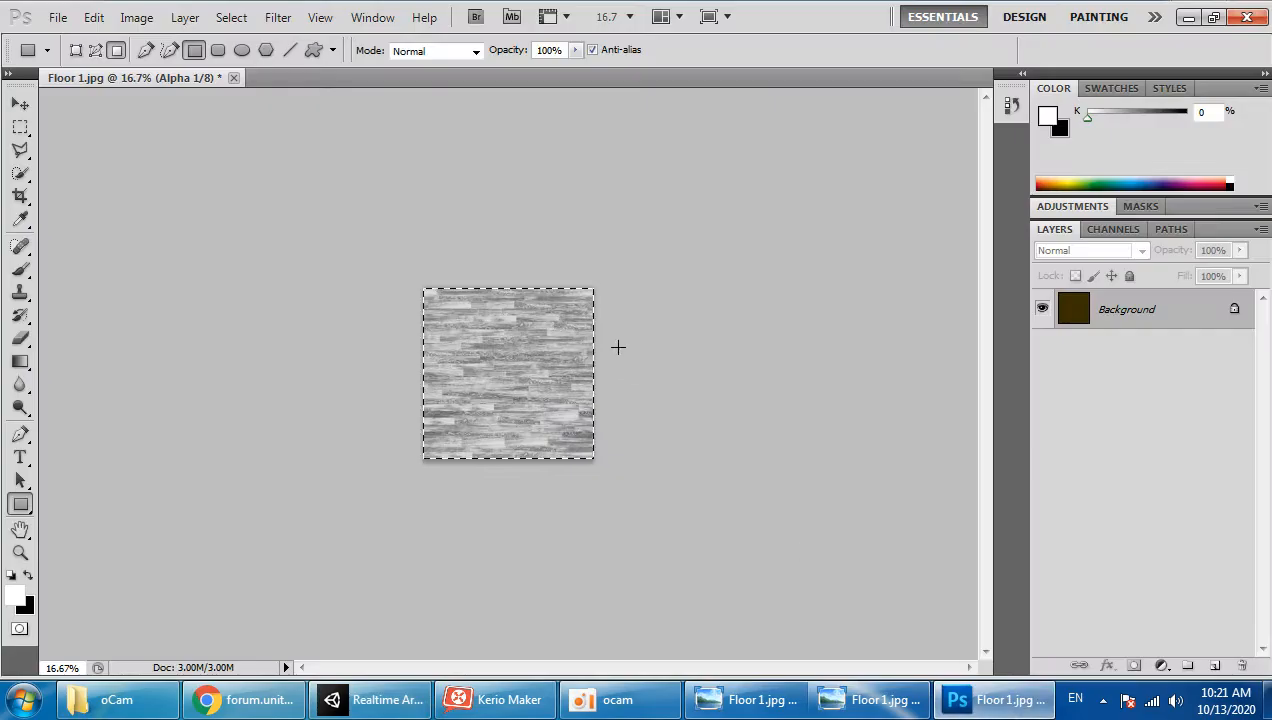
{"action": "key", "text": "ctrl+shift+s"}
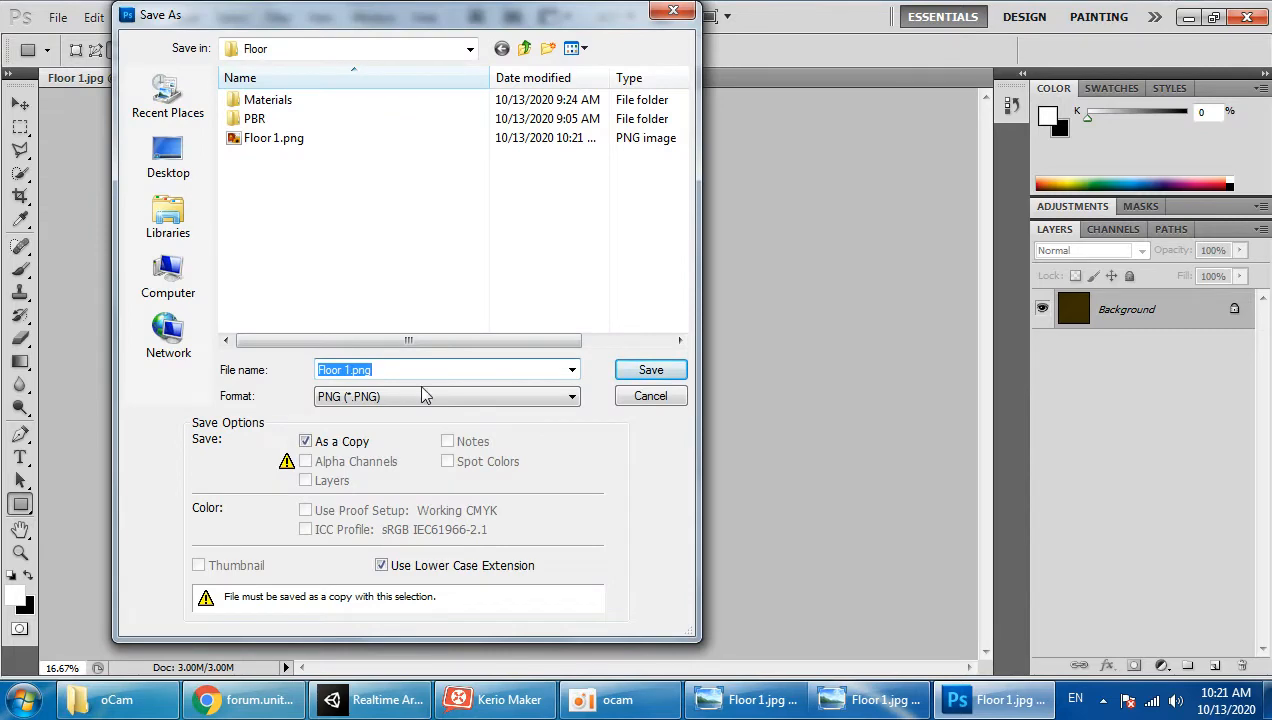
{"action": "type", "text": "sadsadasdasd"}
{"action": "key", "text": "Return"}
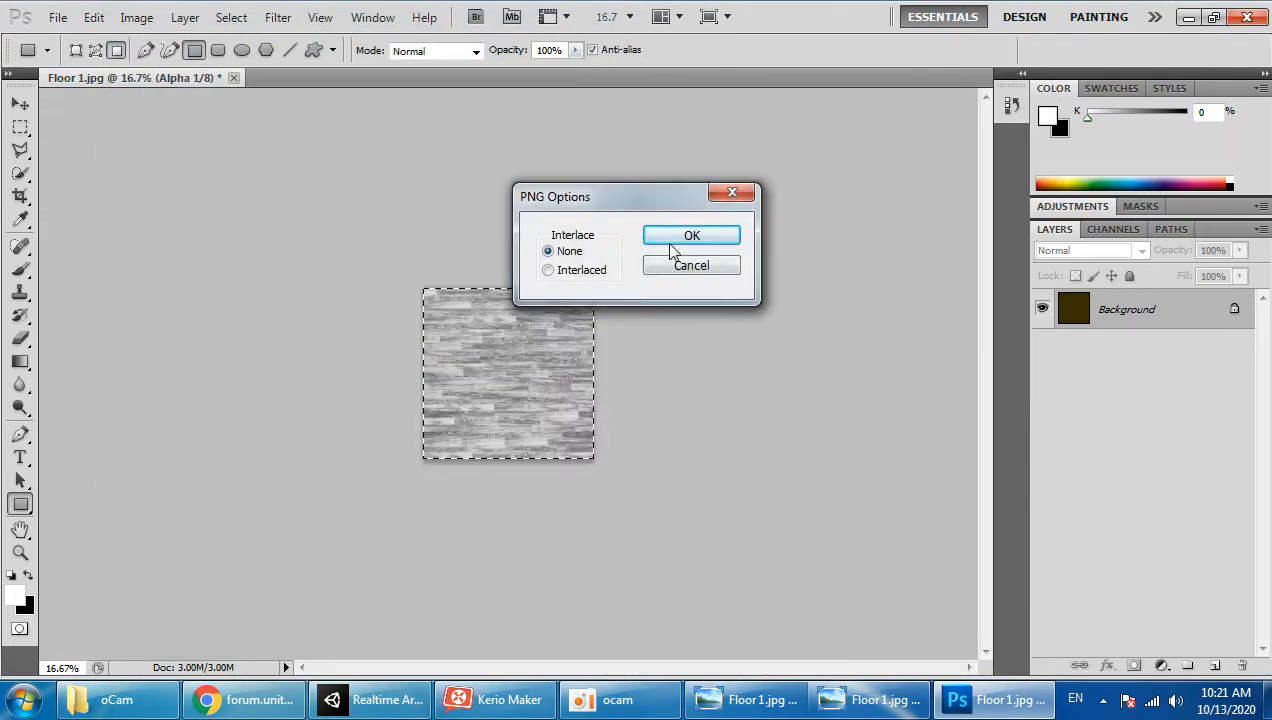
{"action": "left_click", "coordinate": [670, 243]}
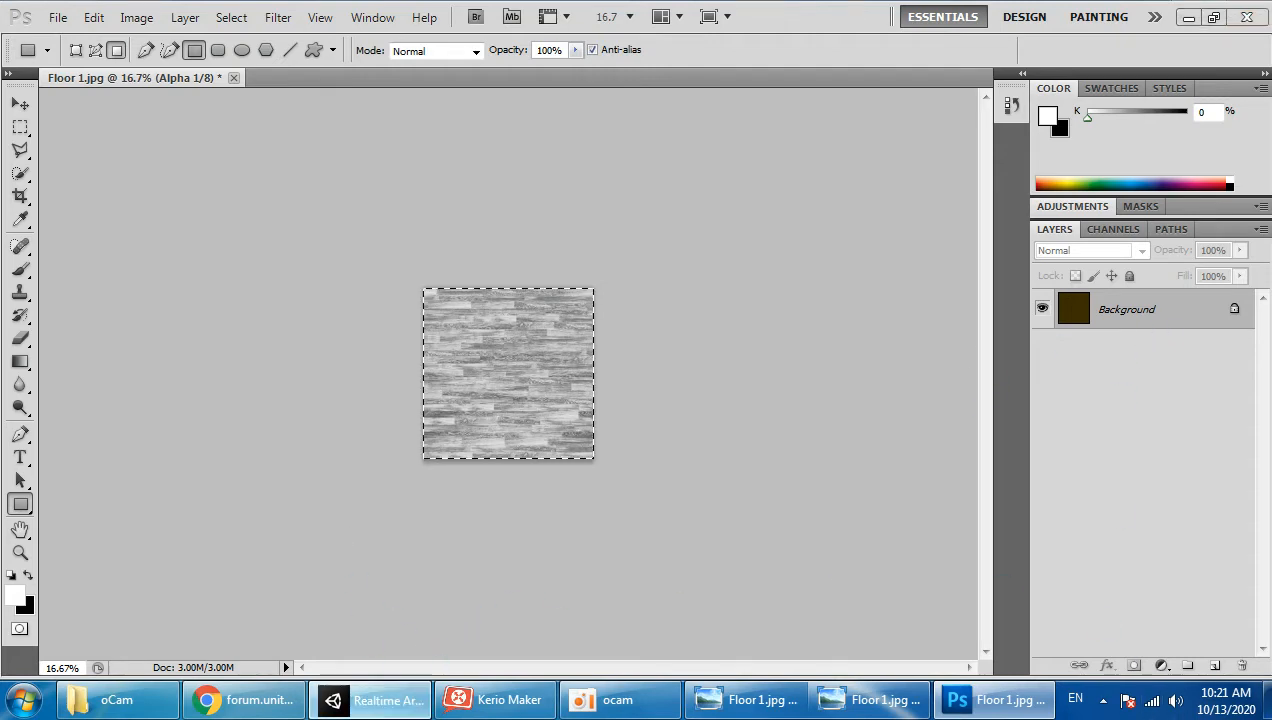
Step: In Unity, try the dark Floor 1 PNG as the Floor material's Mask Map, and replace it with the sadsadasdasd texture
{"action": "left_click", "coordinate": [370, 700]}
{"action": "scroll", "coordinate": [688, 566], "scroll_direction": "down", "scroll_amount": 3}
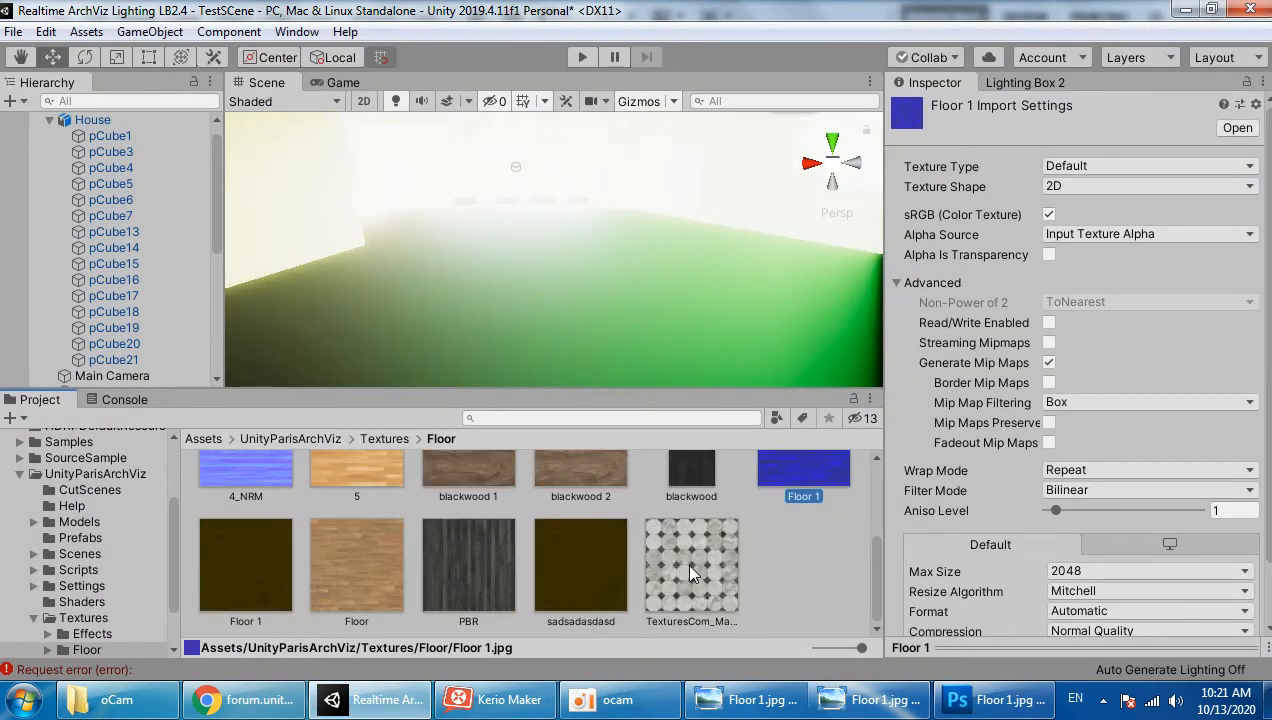
{"action": "scroll", "coordinate": [506, 615], "scroll_direction": "up", "scroll_amount": 3}
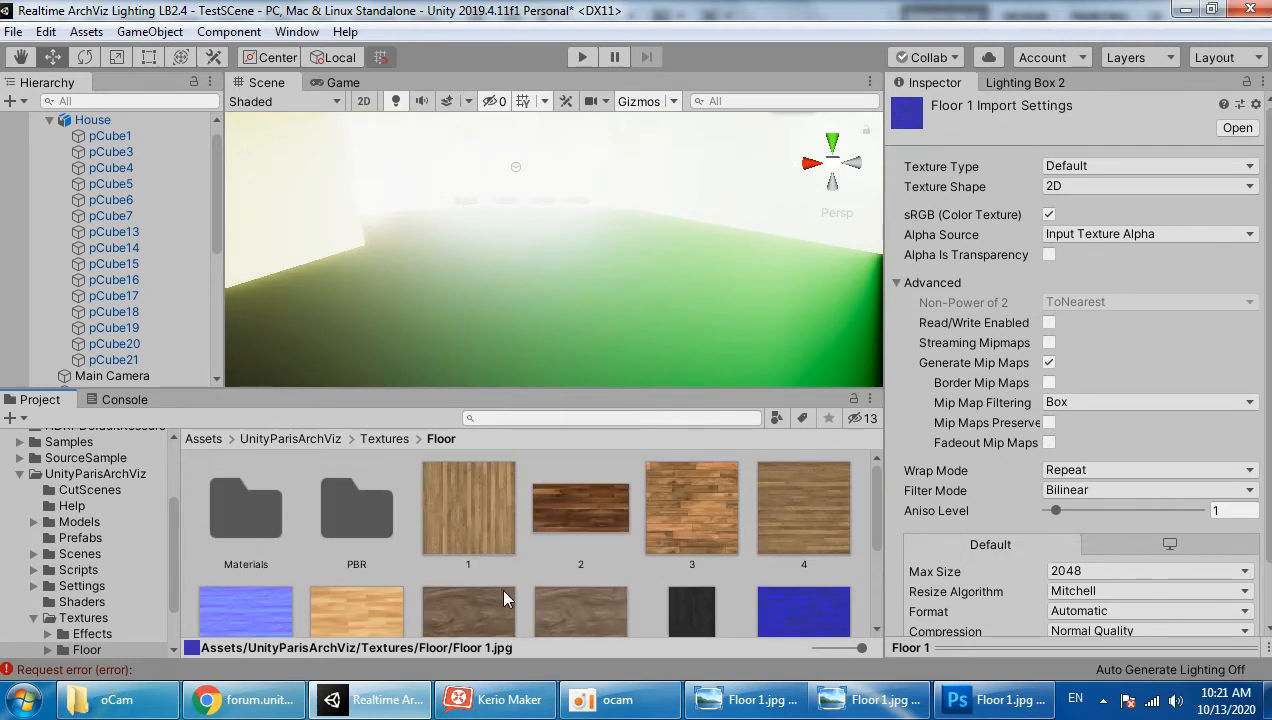
{"action": "left_click", "coordinate": [577, 298]}
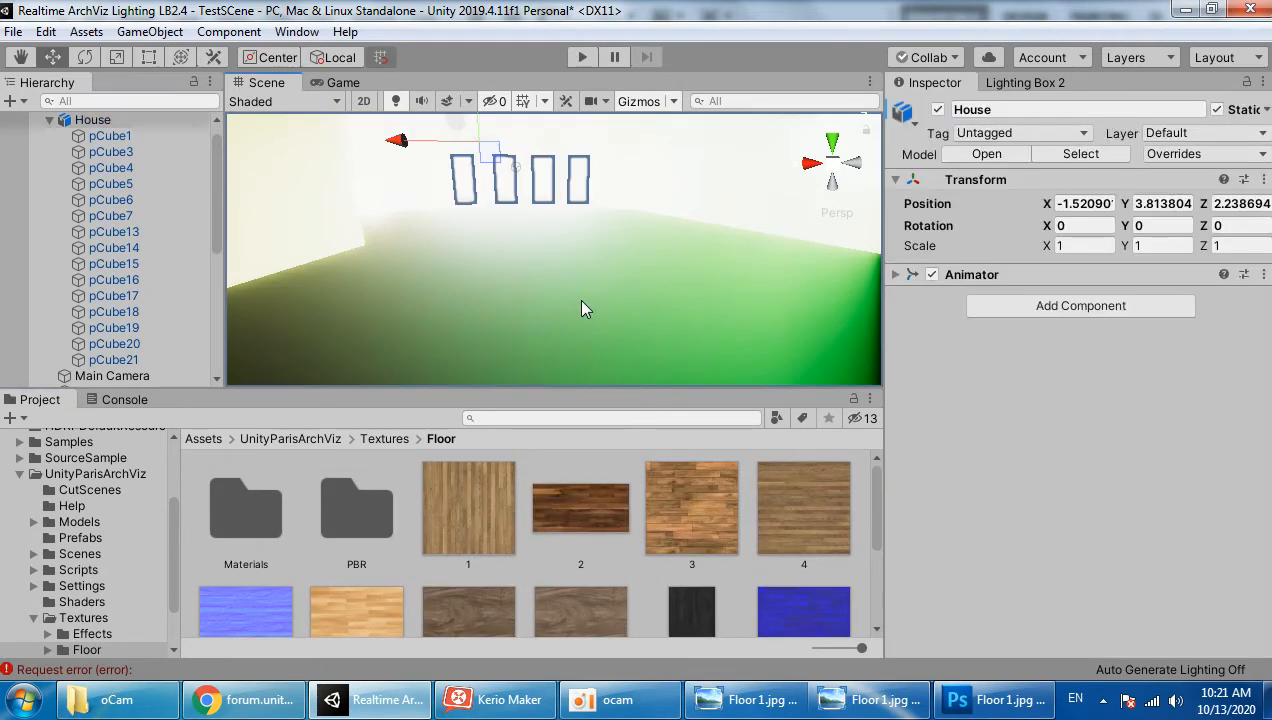
{"action": "left_click", "coordinate": [577, 298]}
{"action": "left_click", "coordinate": [945, 511]}
{"action": "left_click", "coordinate": [930, 510]}
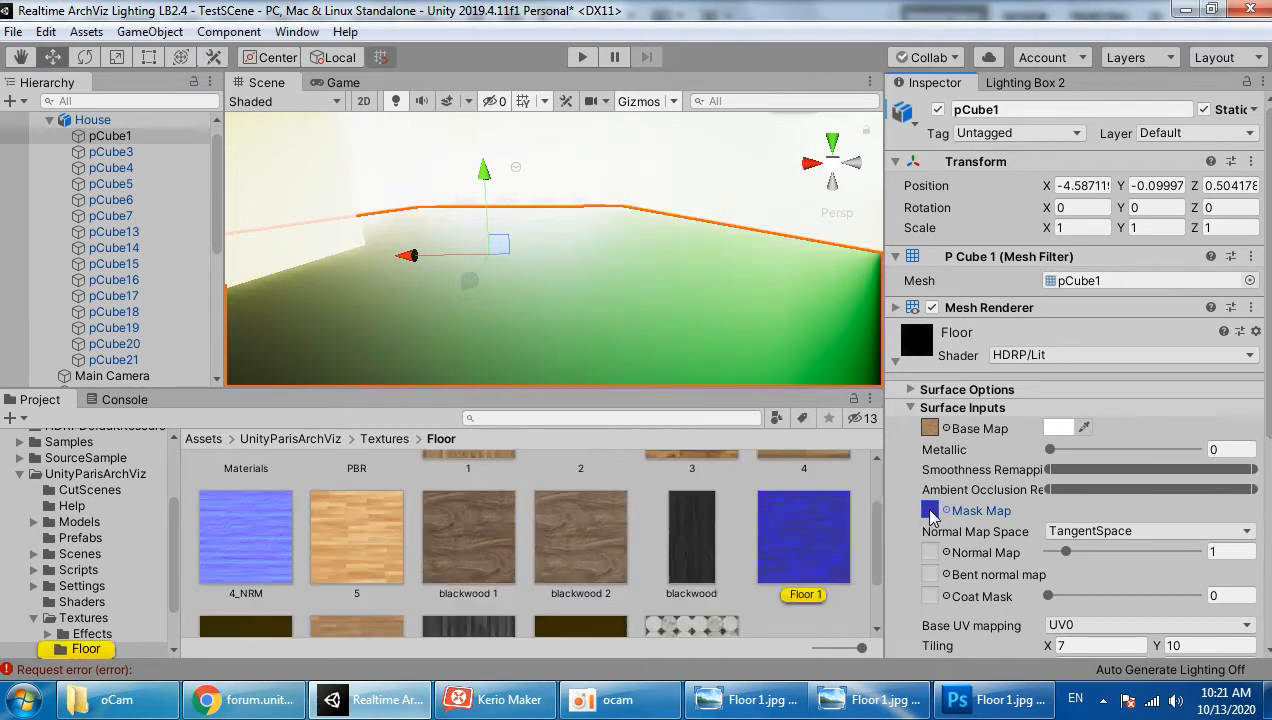
{"action": "scroll", "coordinate": [465, 603], "scroll_direction": "down", "scroll_amount": 1}
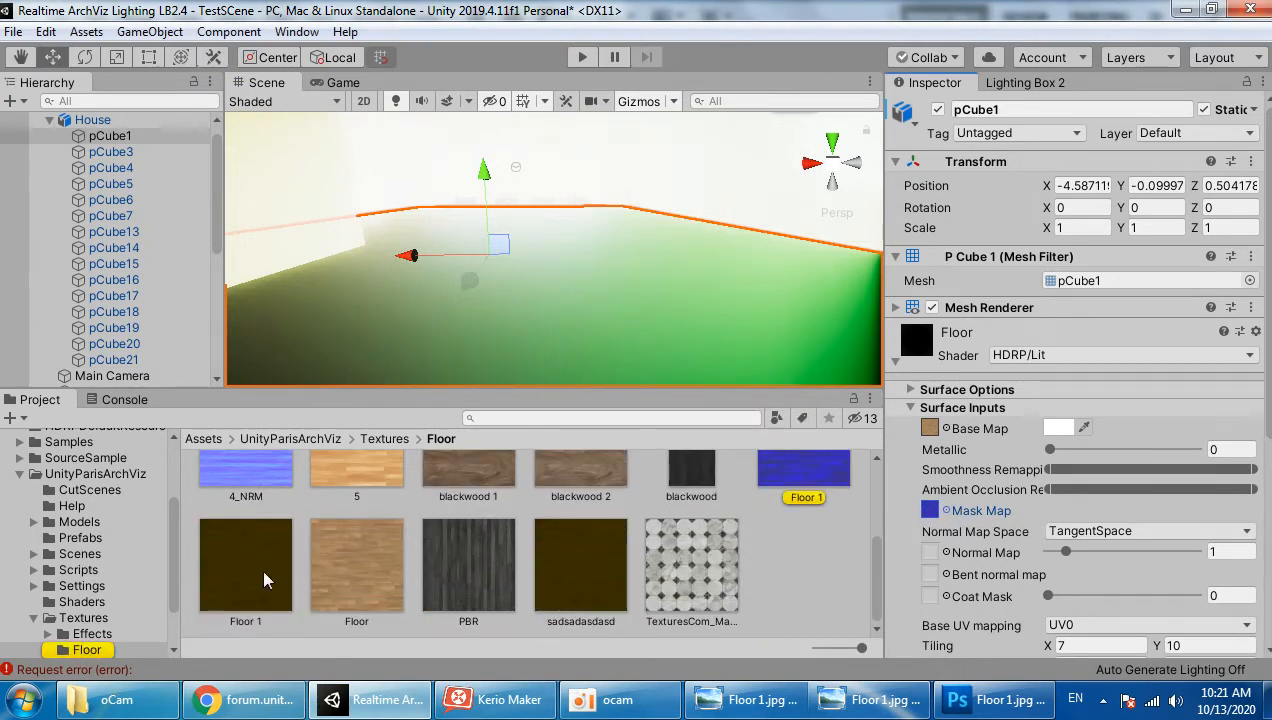
{"action": "left_click_drag", "start_coordinate": [265, 578], "coordinate": [929, 515]}
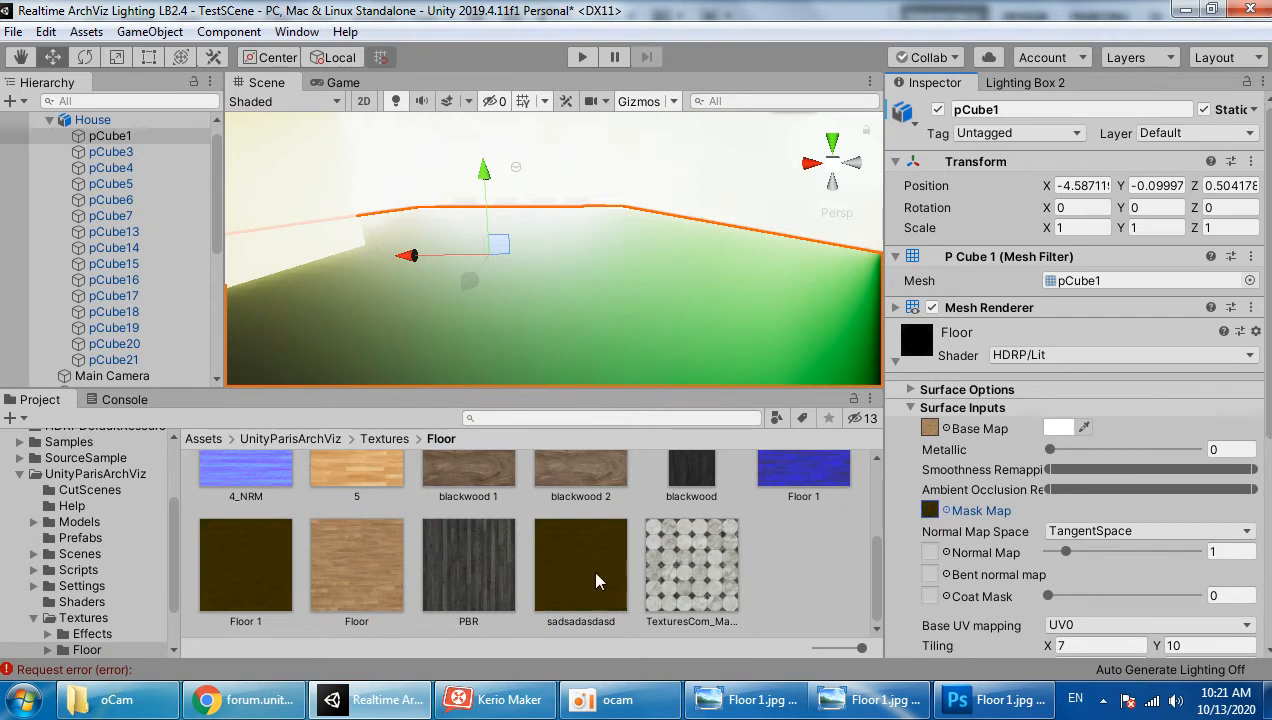
{"action": "left_click_drag", "start_coordinate": [591, 566], "coordinate": [934, 513]}
Step: Open sadsadasdasd.png in Adobe Photoshop CS5 and display its channels
{"action": "double_click", "coordinate": [929, 511]}
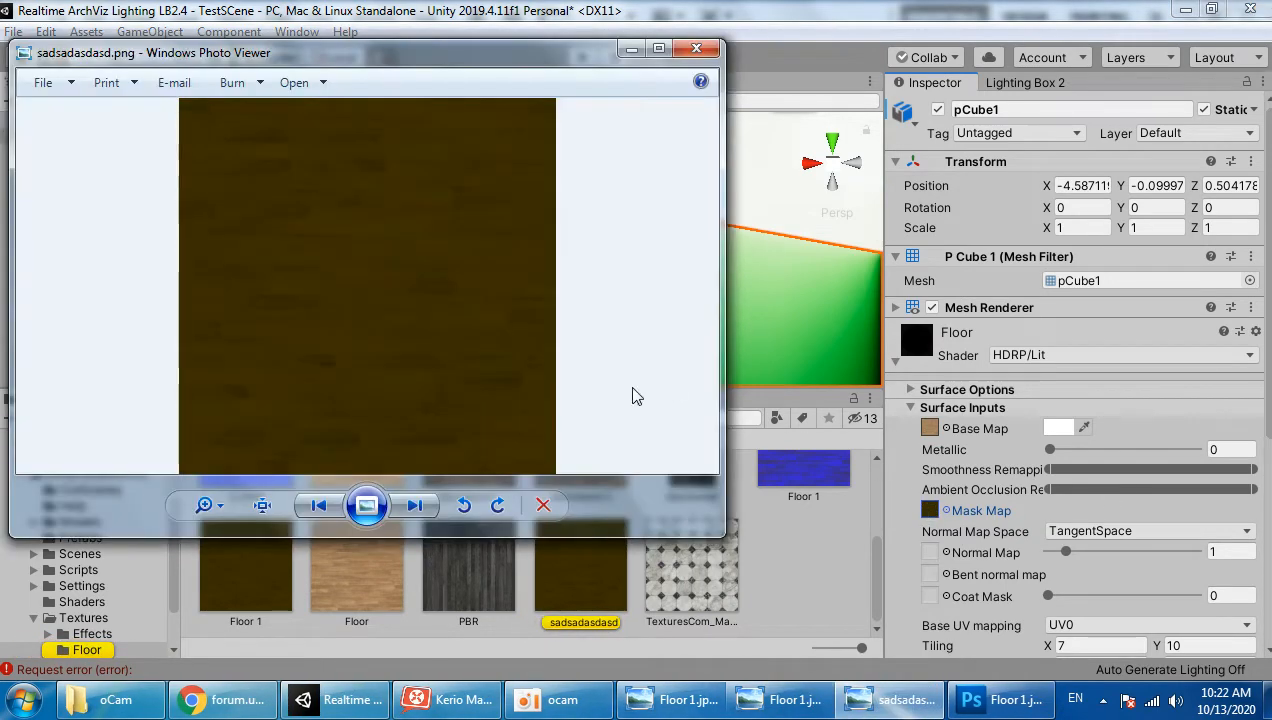
{"action": "left_click", "coordinate": [294, 82]}
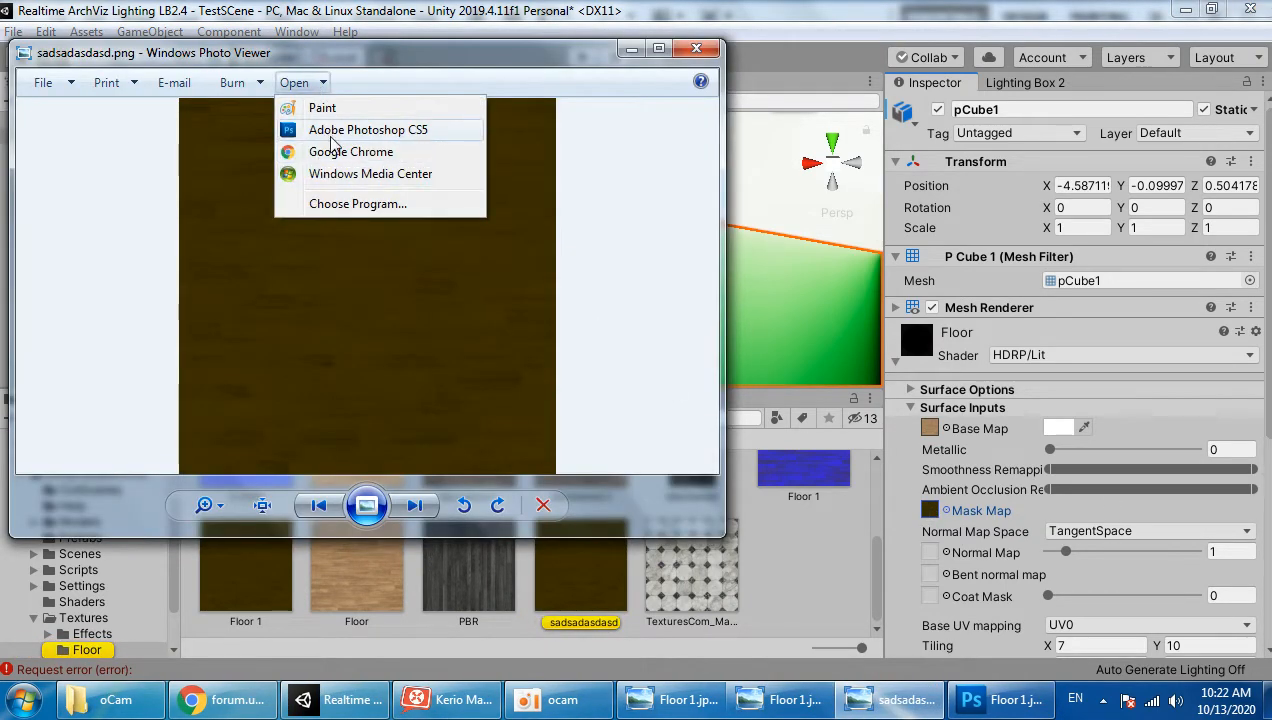
{"action": "left_click", "coordinate": [330, 129]}
{"action": "left_click", "coordinate": [1107, 234]}
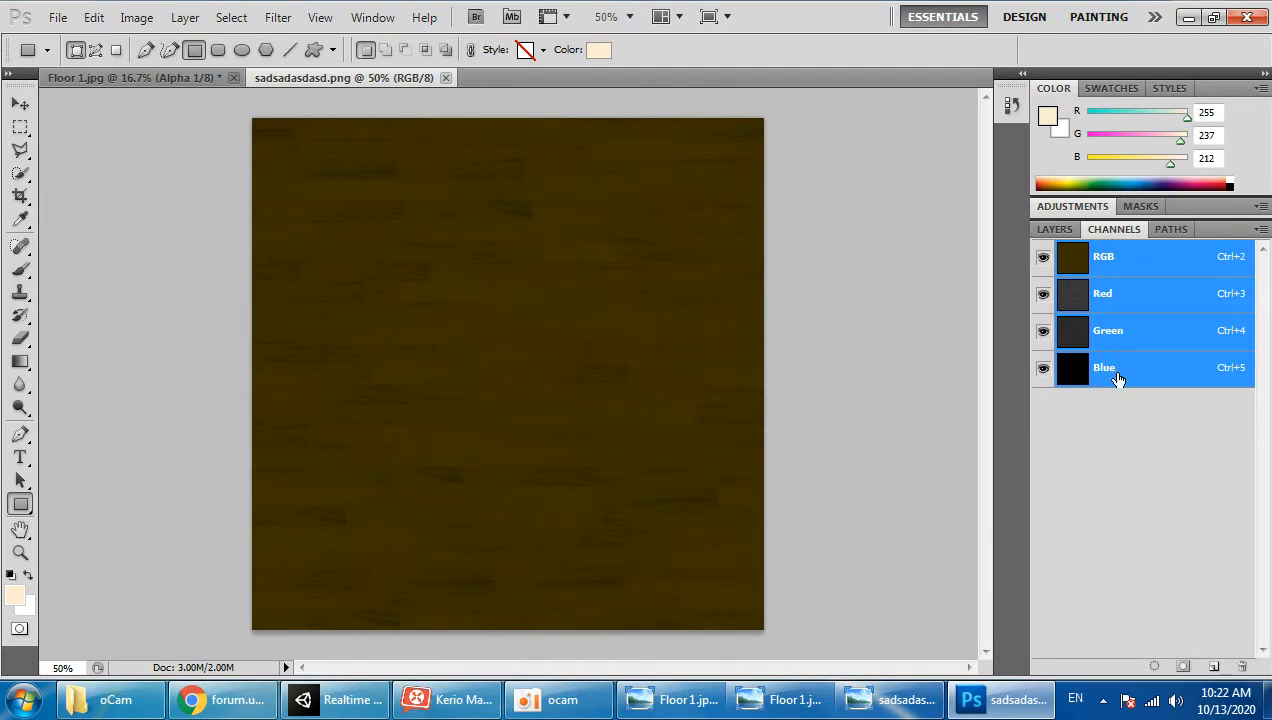
Step: Paste the grey wood texture into a new alpha channel of sadsadasdasd and save a copy as sadsadasdasd.psd in the Floor folder
{"action": "left_click", "coordinate": [1214, 666]}
{"action": "key", "text": "ctrl+v"}
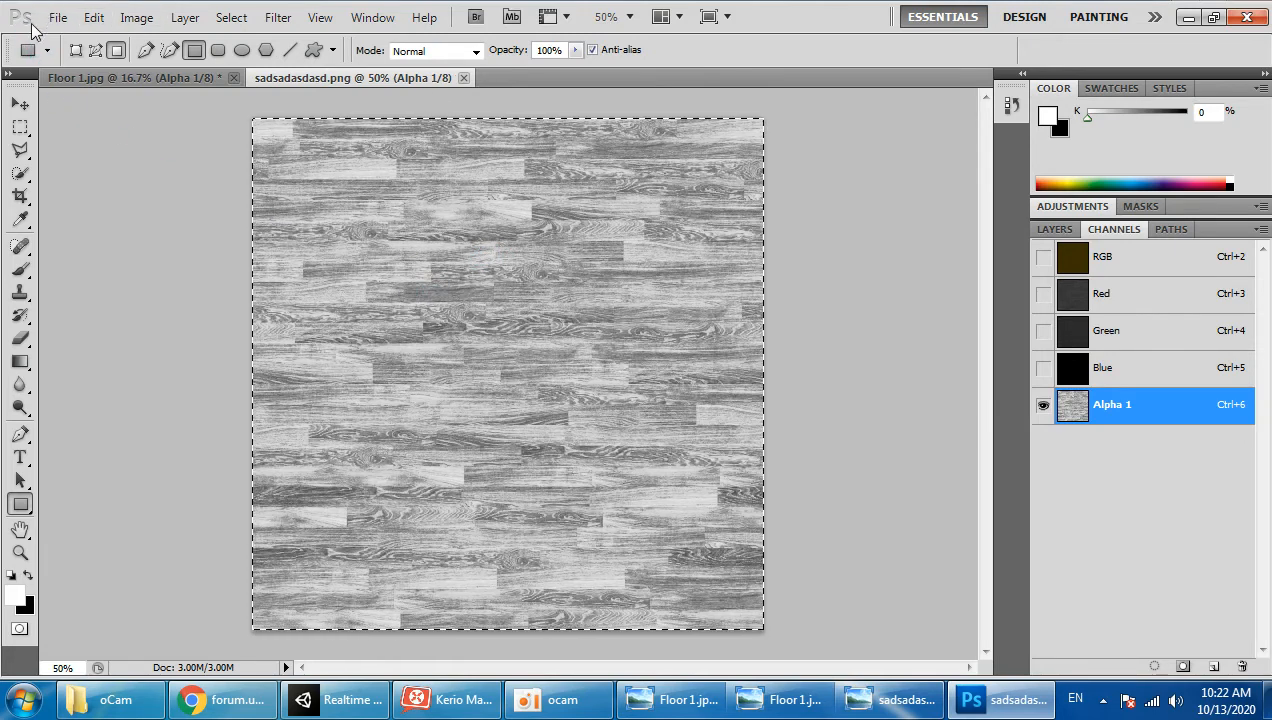
{"action": "left_click", "coordinate": [58, 17]}
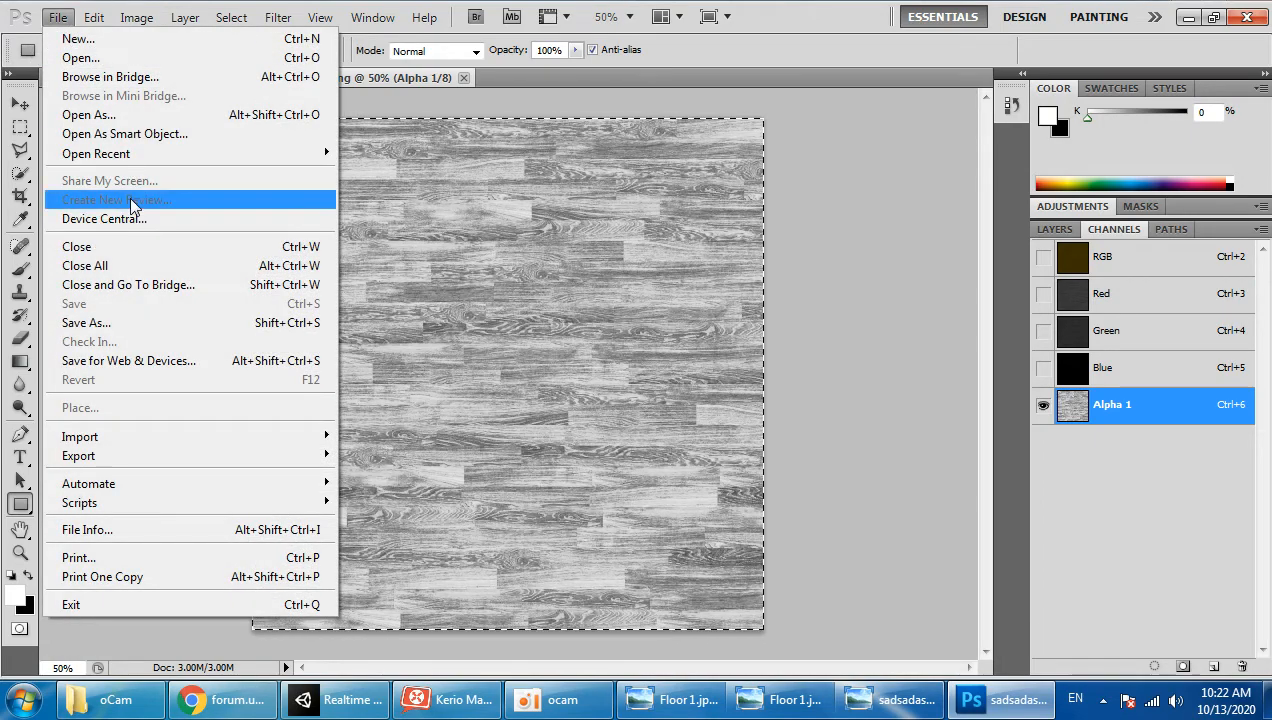
{"action": "left_click", "coordinate": [135, 322]}
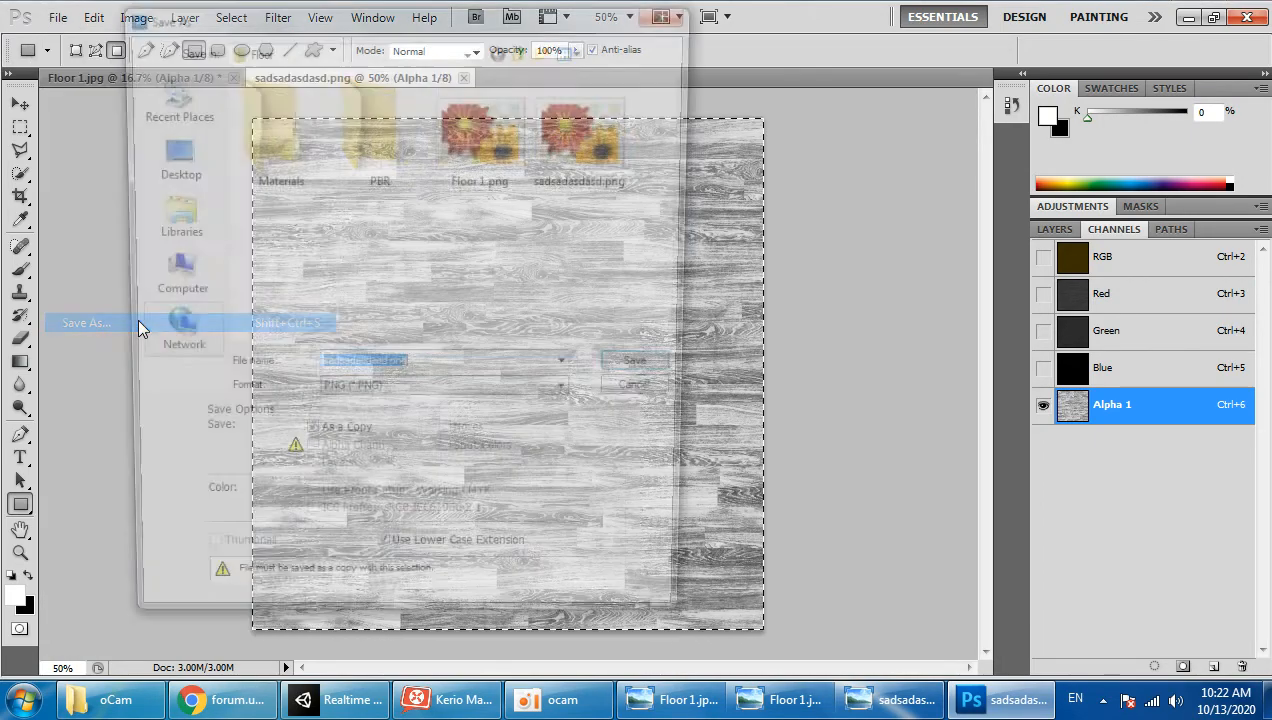
{"action": "left_click", "coordinate": [447, 396]}
{"action": "left_click", "coordinate": [470, 408]}
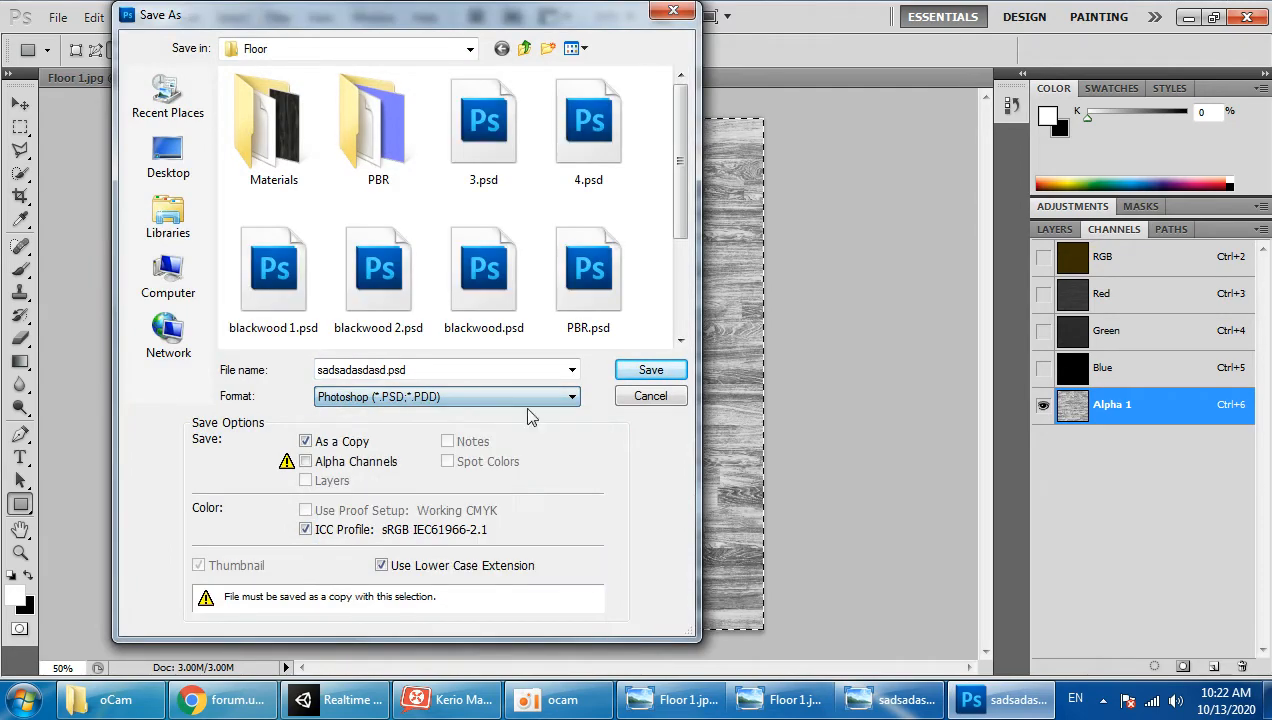
{"action": "left_click", "coordinate": [645, 370]}
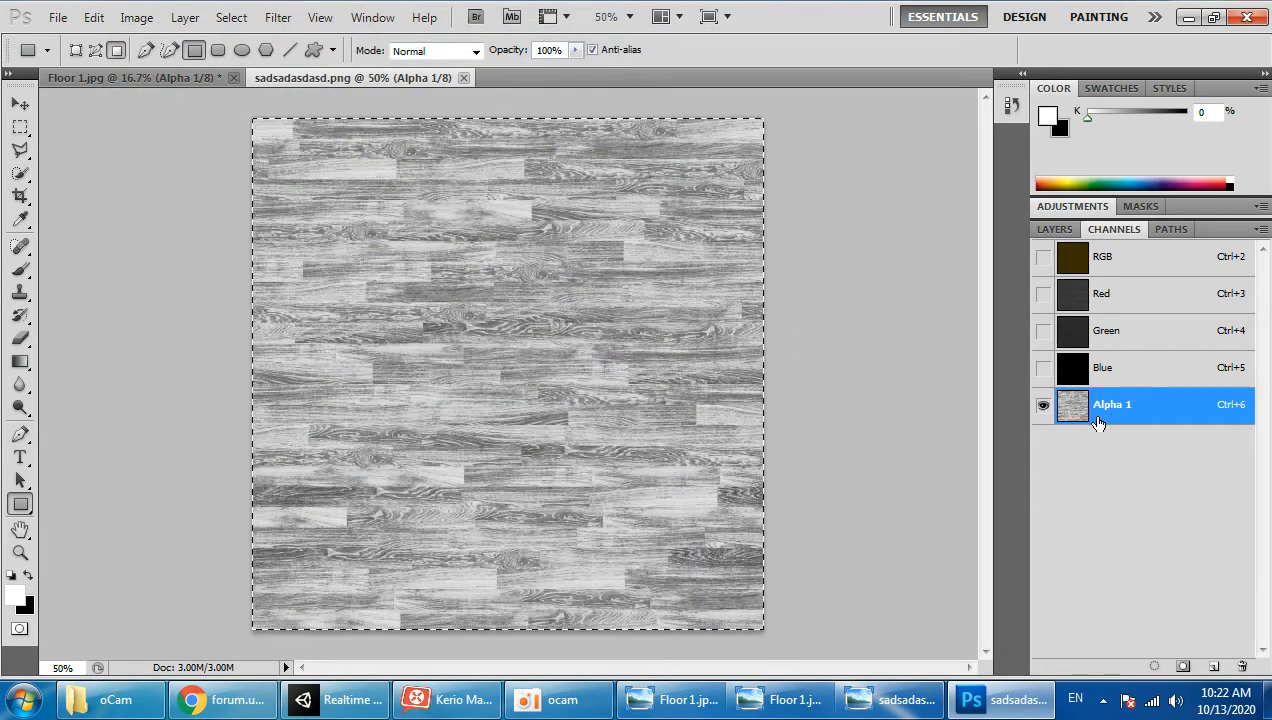
Step: Switch to Unity and try the sadsadasdasd PSD texture as the Mask Map of pCube1's Floor material
{"action": "left_click", "coordinate": [343, 699]}
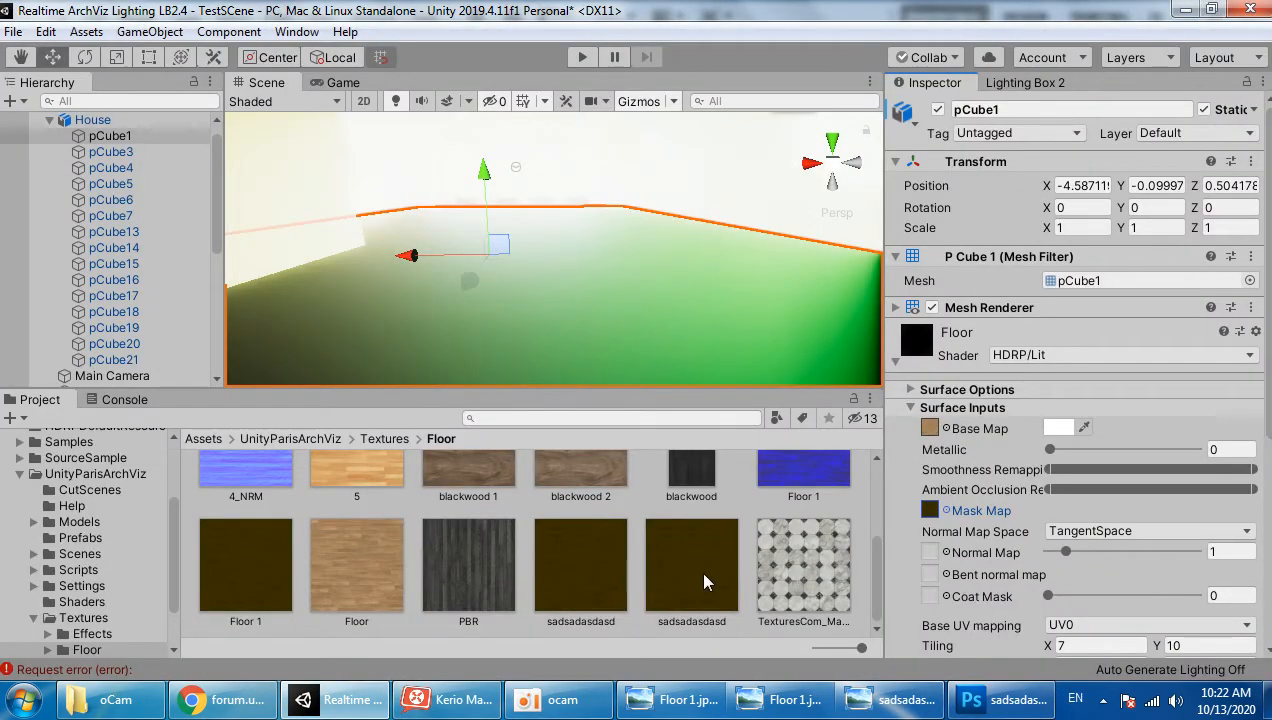
{"action": "left_click_drag", "start_coordinate": [704, 580], "coordinate": [935, 511]}
{"action": "left_click", "coordinate": [695, 572]}
{"action": "left_click", "coordinate": [670, 548]}
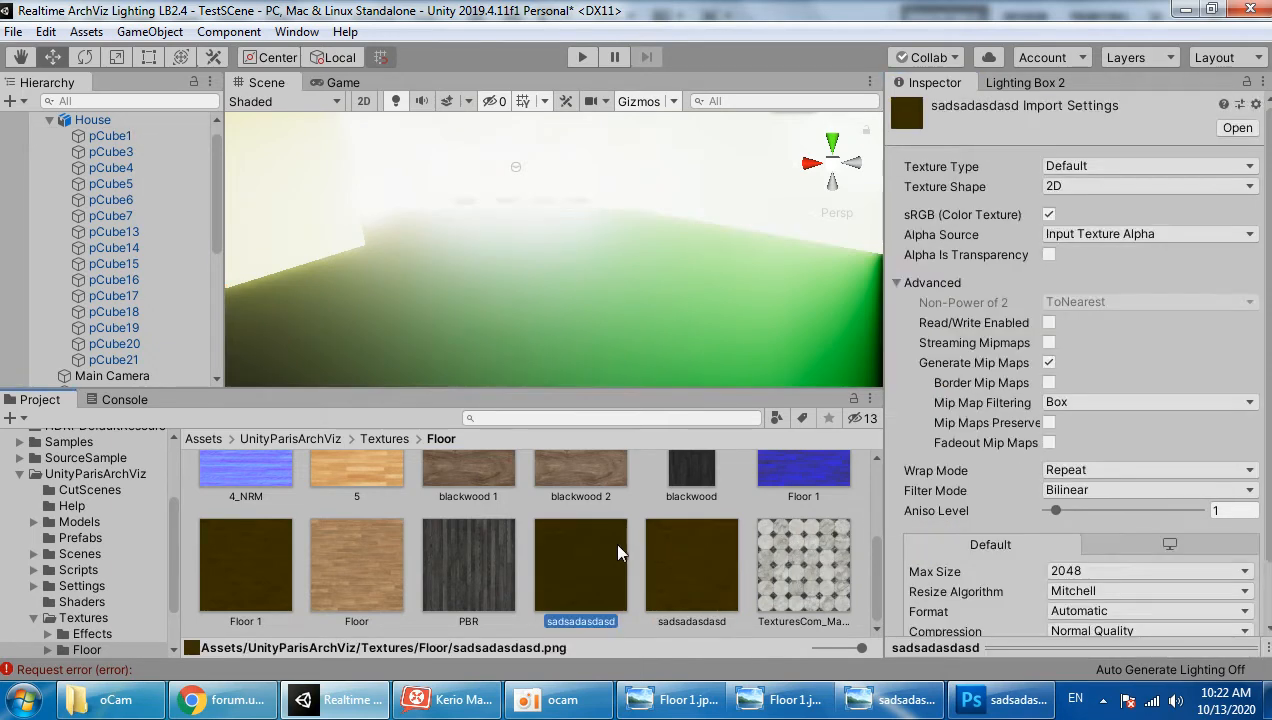
{"action": "left_click", "coordinate": [640, 365]}
{"action": "left_click", "coordinate": [639, 358]}
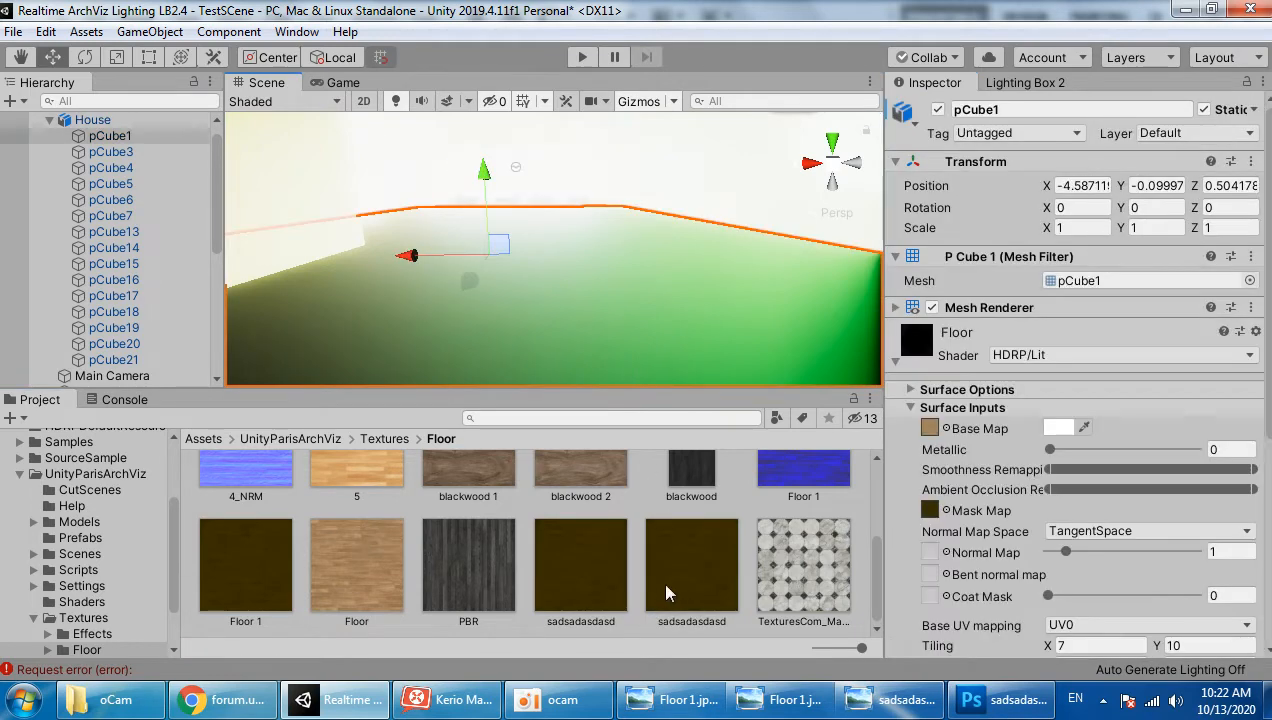
{"action": "left_click_drag", "start_coordinate": [668, 588], "coordinate": [928, 512]}
{"action": "left_click", "coordinate": [927, 512]}
Step: Switch to sadsadasdasd.psd in Photoshop and paste the grey wood texture into a new alpha channel
{"action": "key", "text": "alt+Tab"}
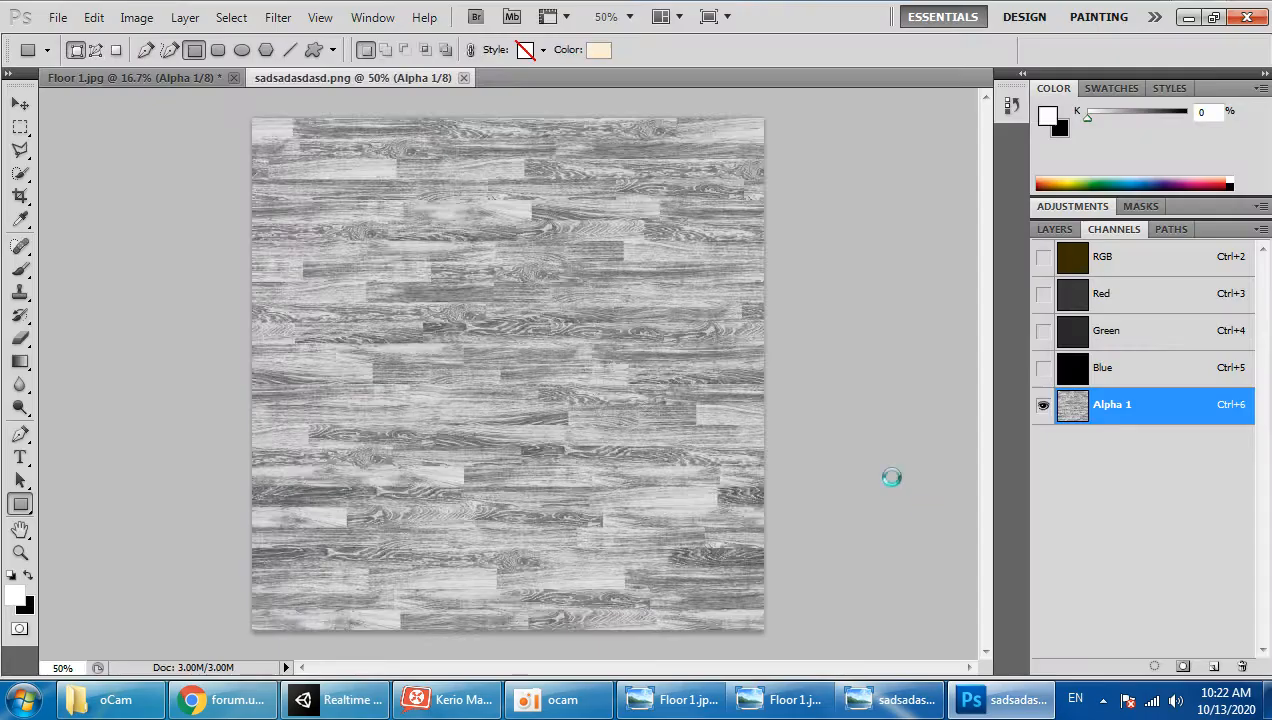
{"action": "key", "text": "ctrl+Tab"}
{"action": "left_click", "coordinate": [1216, 666]}
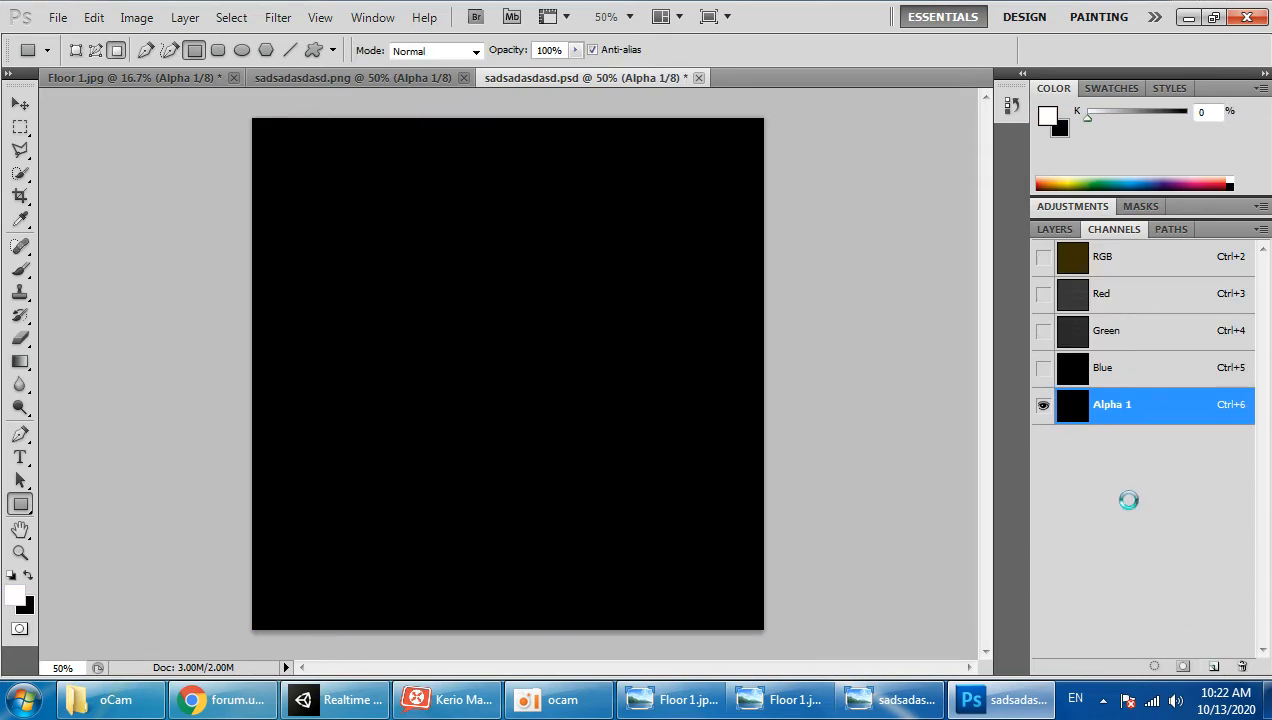
{"action": "key", "text": "ctrl+v"}
Step: Return to Unity and reassign the updated sadsadasdasd PSD as the Floor material's Mask Map
{"action": "key", "text": "alt+Tab"}
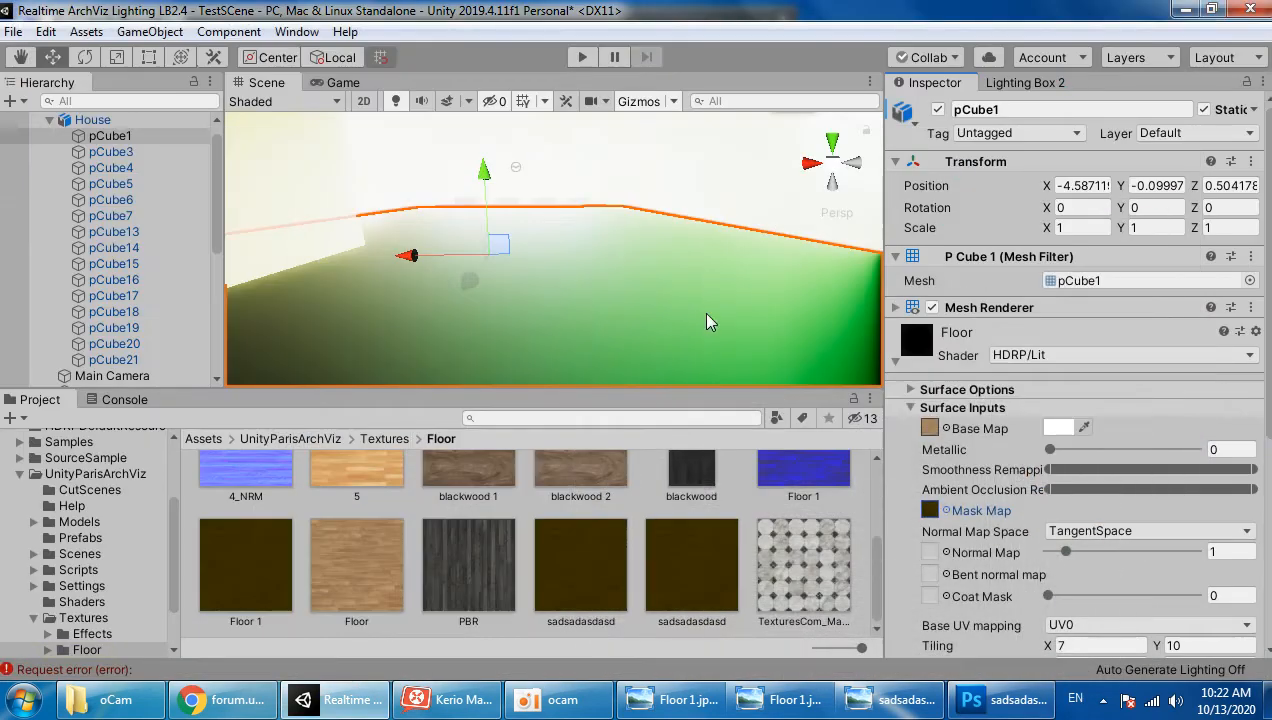
{"action": "left_click_drag", "start_coordinate": [680, 576], "coordinate": [917, 507]}
{"action": "left_click", "coordinate": [678, 566]}
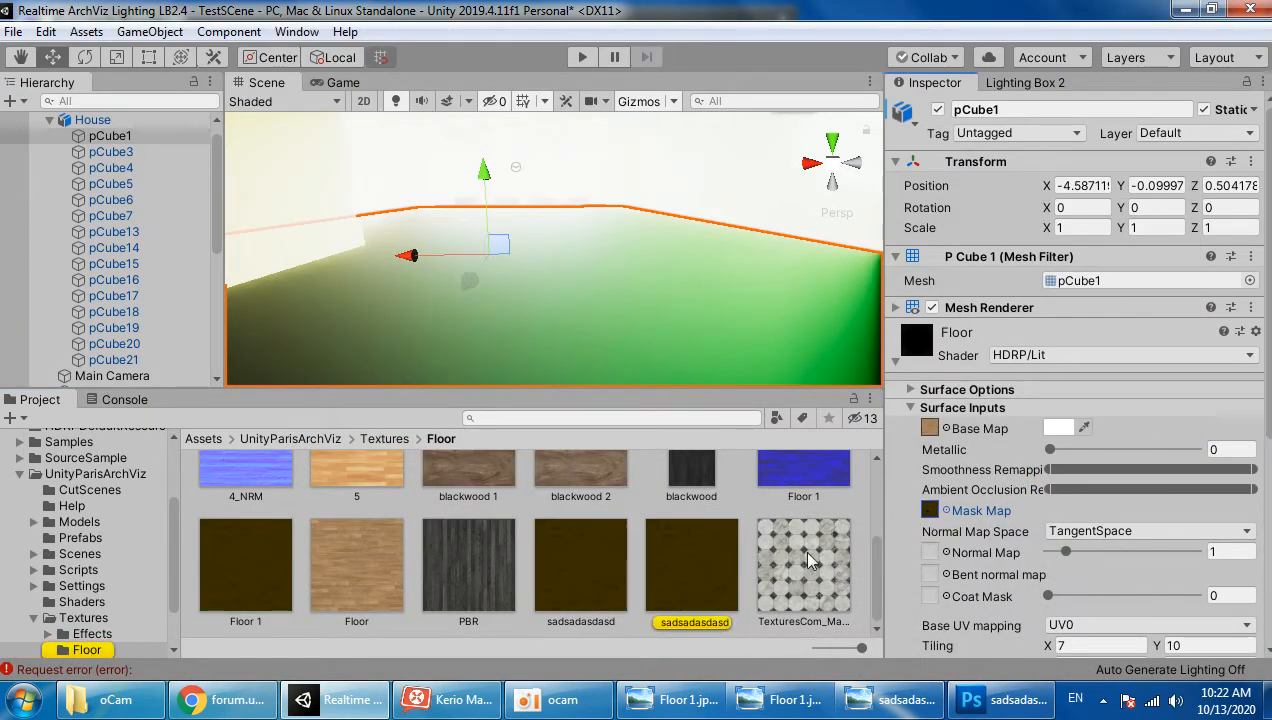
Step: Open the sadsadasdasd PSD from the Unity project in Photoshop and inspect its channels
{"action": "double_click", "coordinate": [711, 558]}
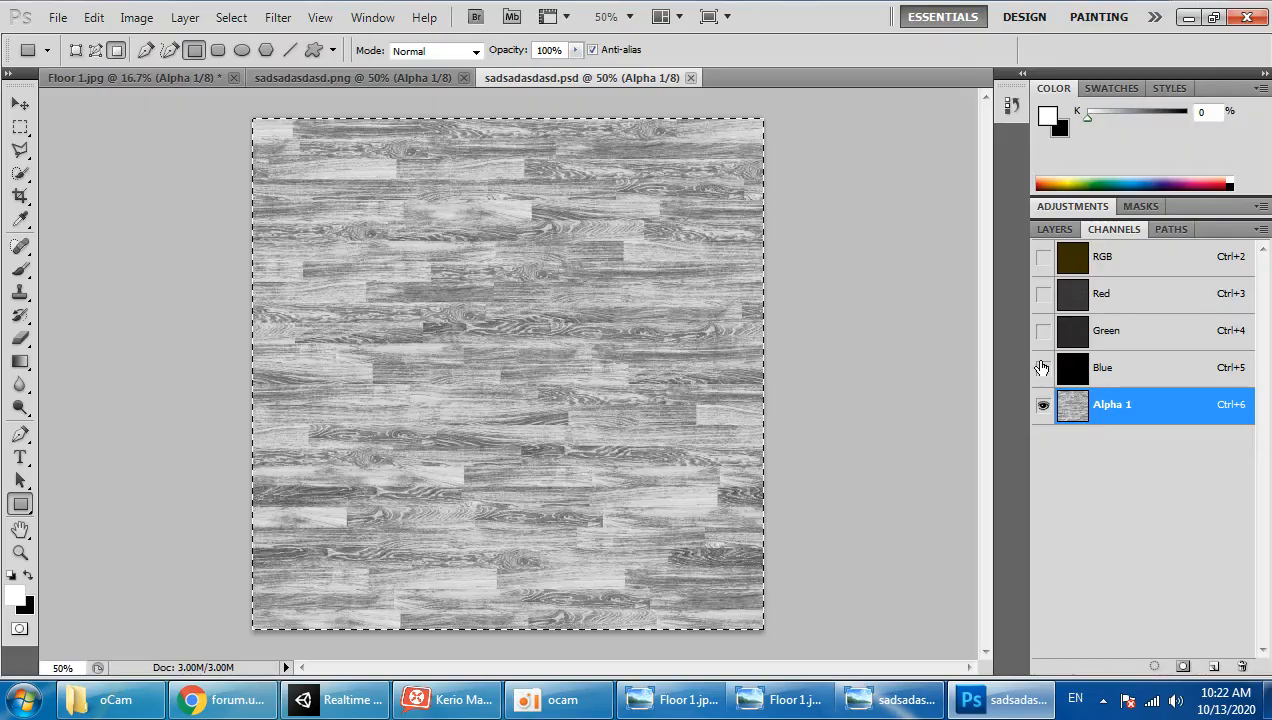
{"action": "left_click", "coordinate": [1112, 367]}
{"action": "left_click", "coordinate": [1188, 17]}
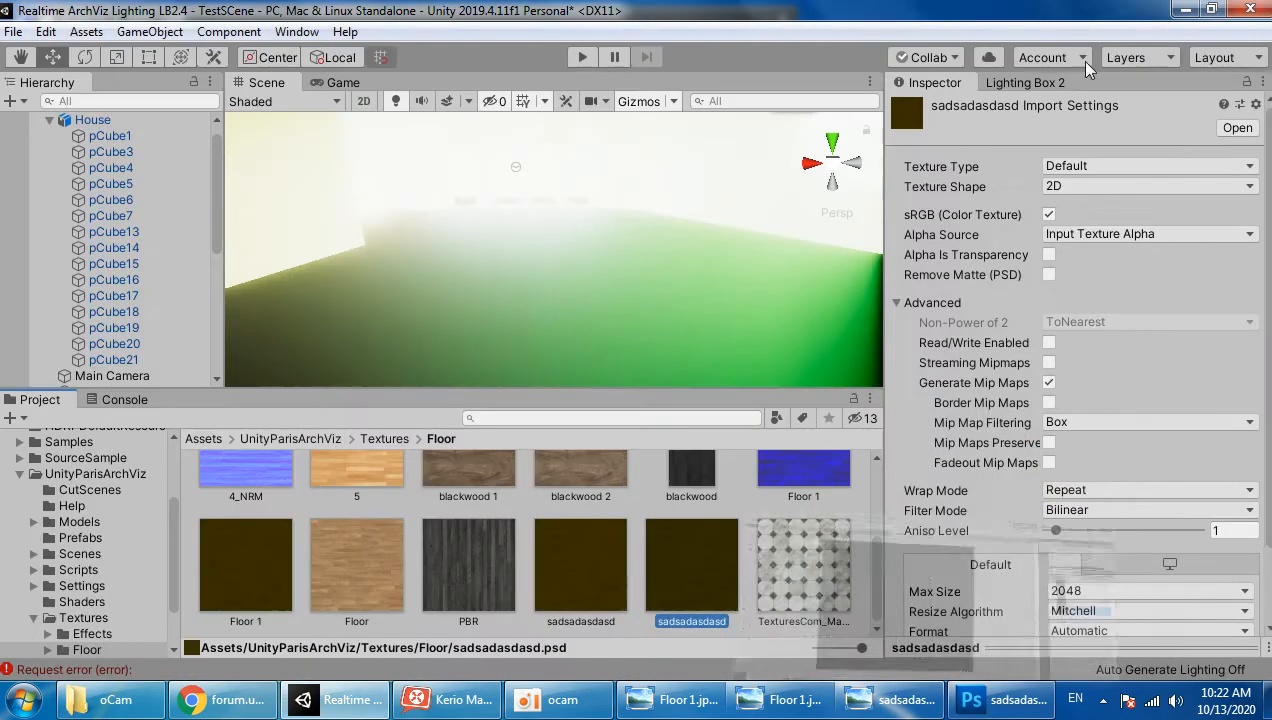
Step: In Unity, try the sadsadasdasd PSD once more as pCube1's Mask Map, and clear the Mask Map from the Floor material
{"action": "left_click", "coordinate": [682, 306]}
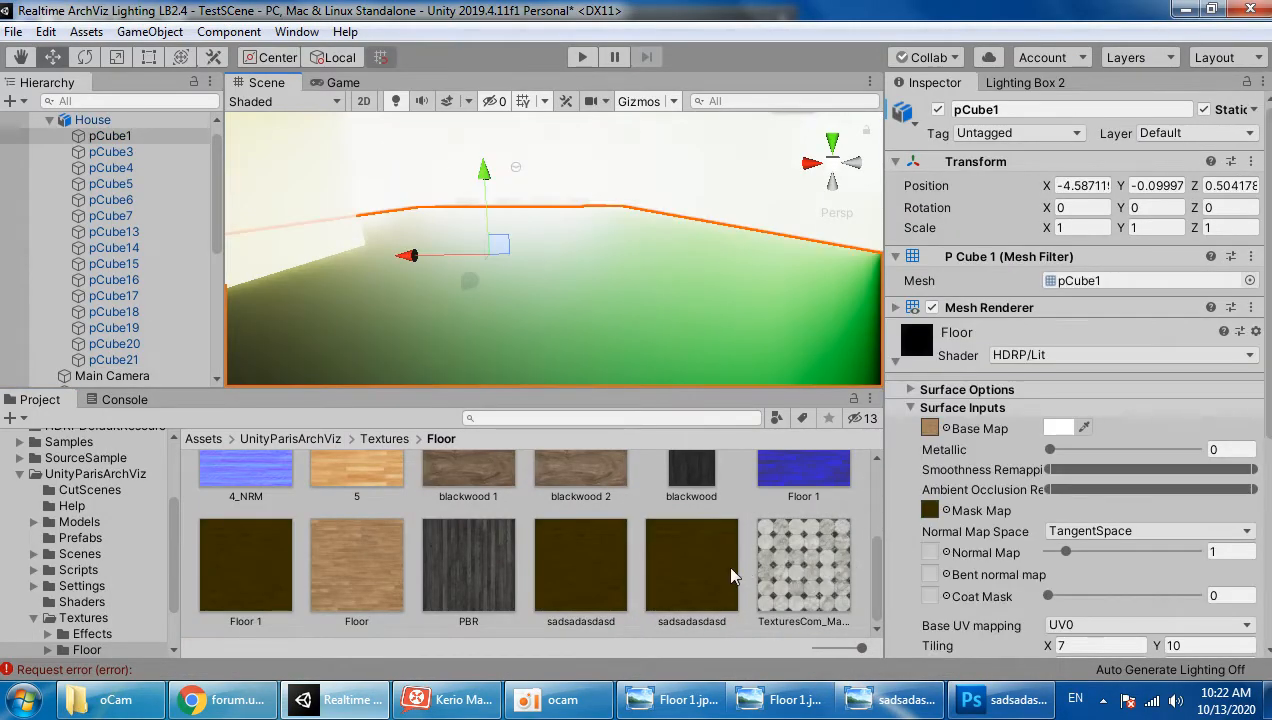
{"action": "left_click_drag", "start_coordinate": [731, 575], "coordinate": [929, 514]}
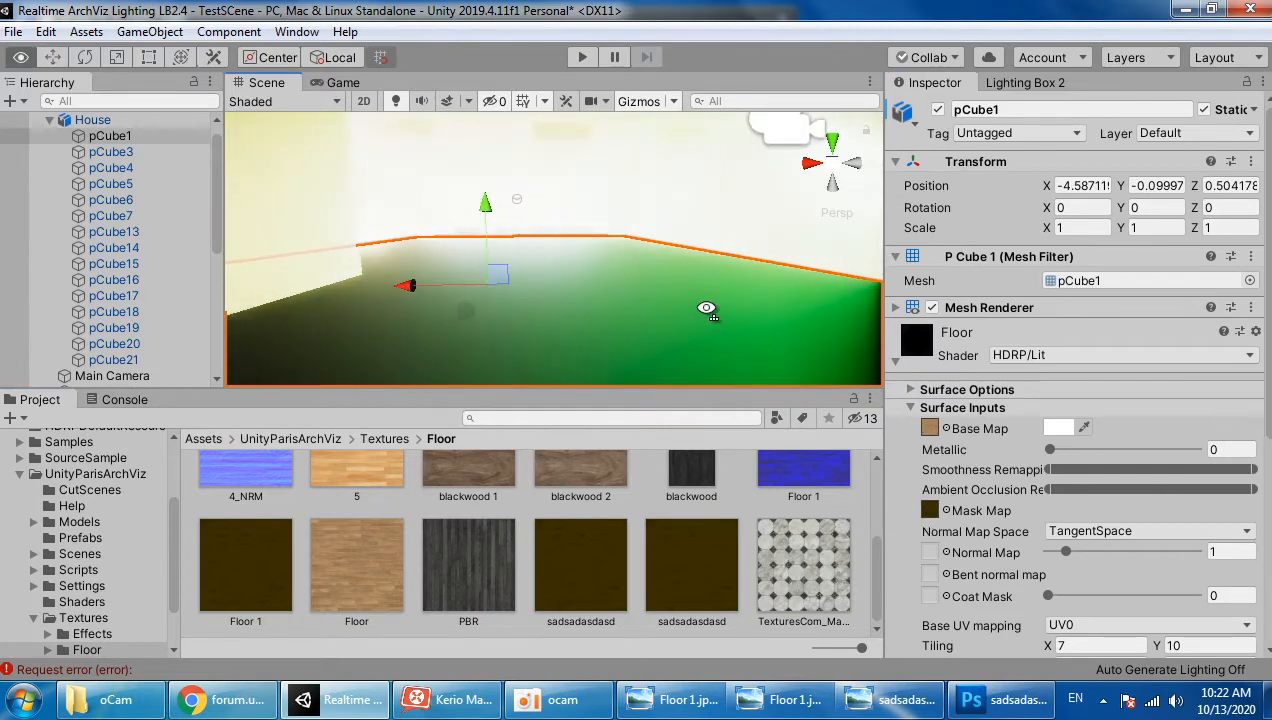
{"action": "left_click", "coordinate": [930, 510]}
{"action": "key", "text": "Delete"}
{"action": "right_click_drag", "start_coordinate": [520, 303], "coordinate": [448, 171]}
{"action": "key", "text": "w"}
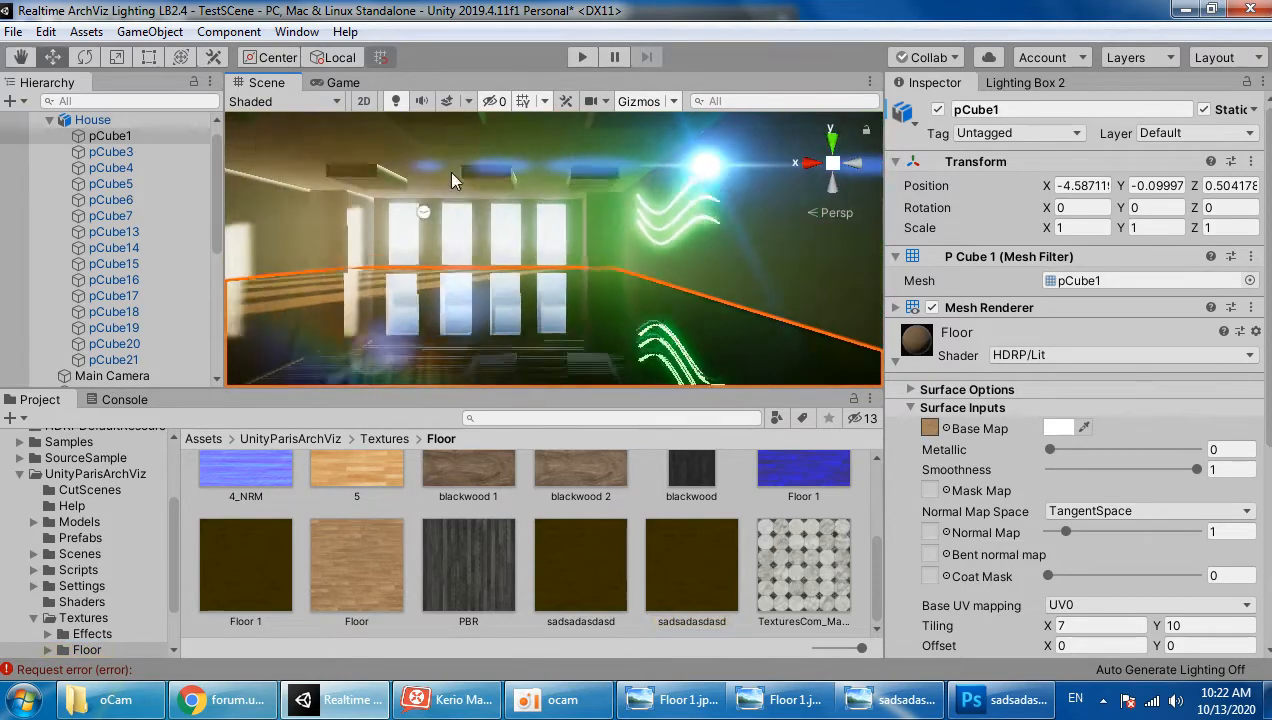
Step: Show the Game view and collapse the House and TubeLight groups in the scene hierarchy
{"action": "left_click", "coordinate": [352, 85]}
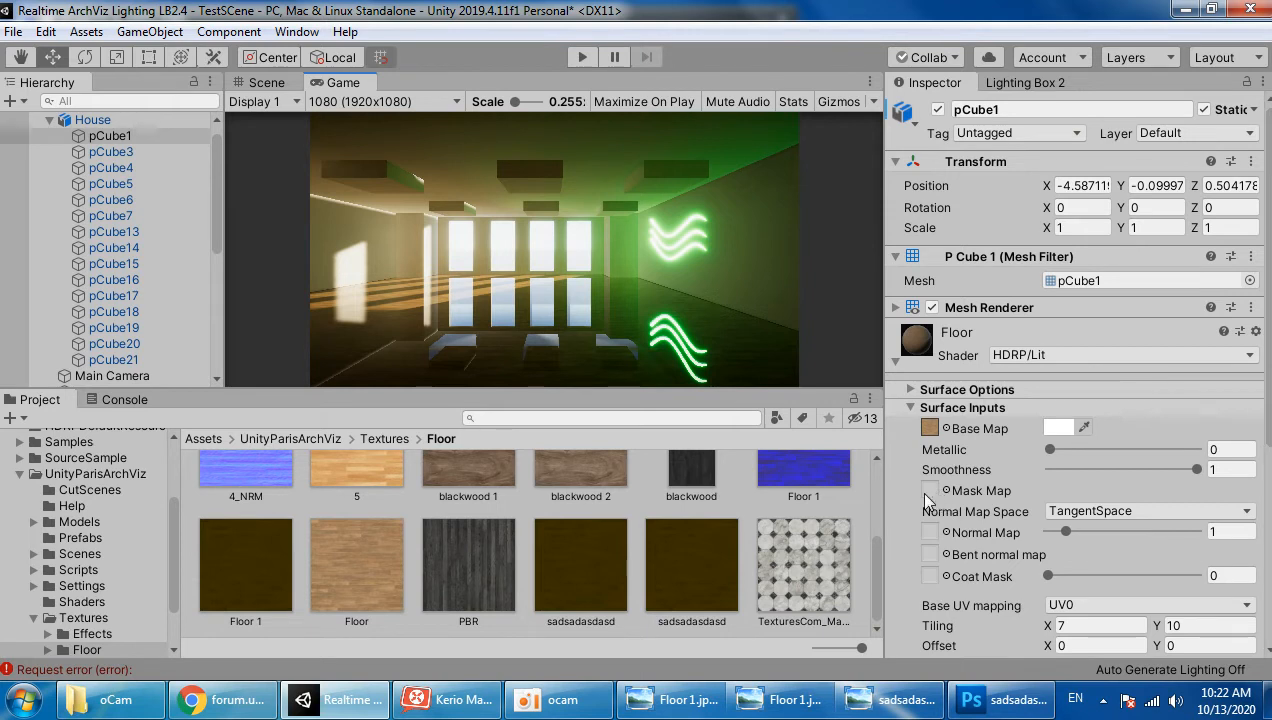
{"action": "left_click", "coordinate": [49, 120]}
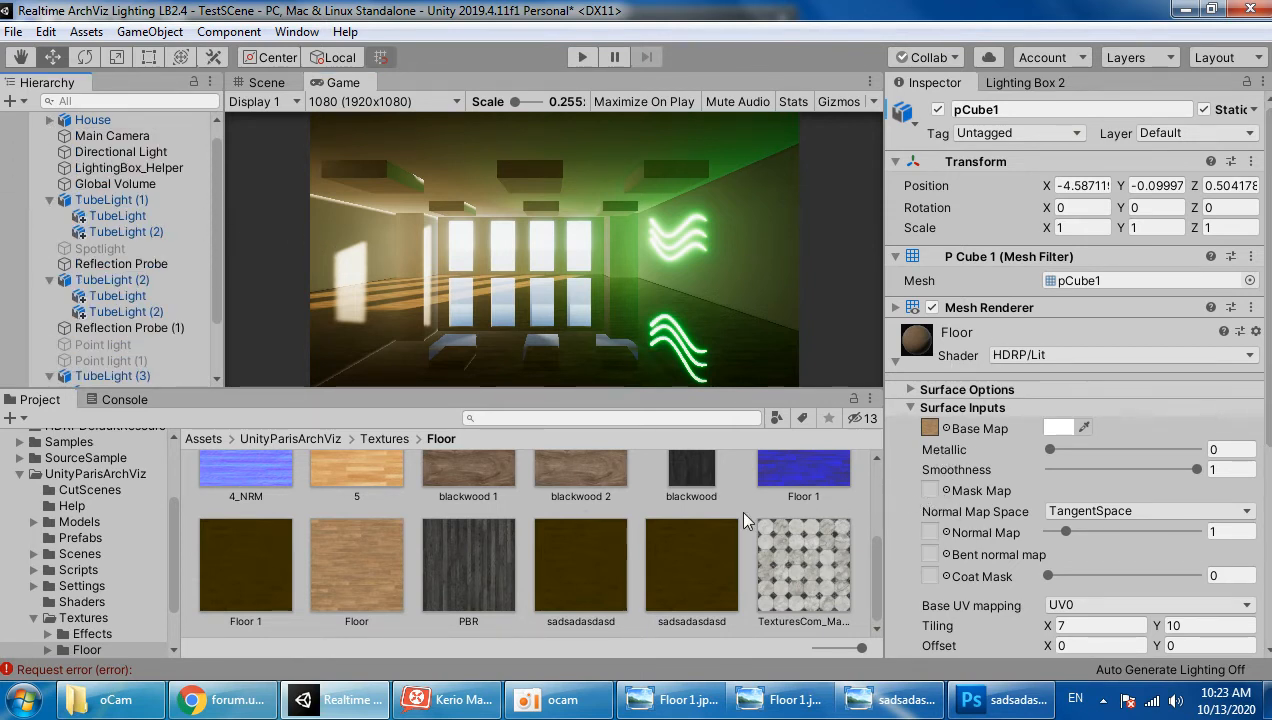
{"action": "left_click", "coordinate": [49, 200]}
{"action": "left_click", "coordinate": [49, 248]}
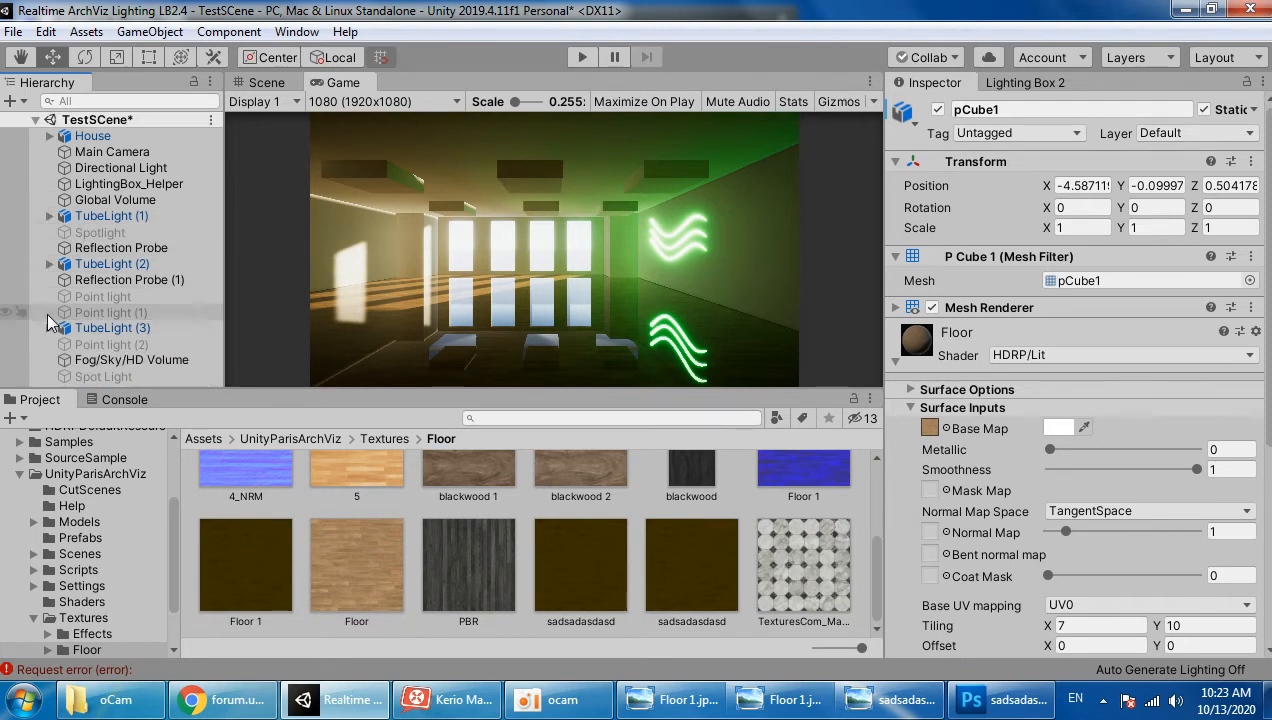
Step: Rotate the Directional Light to X 19.8 and Y -15.05
{"action": "left_click", "coordinate": [120, 167]}
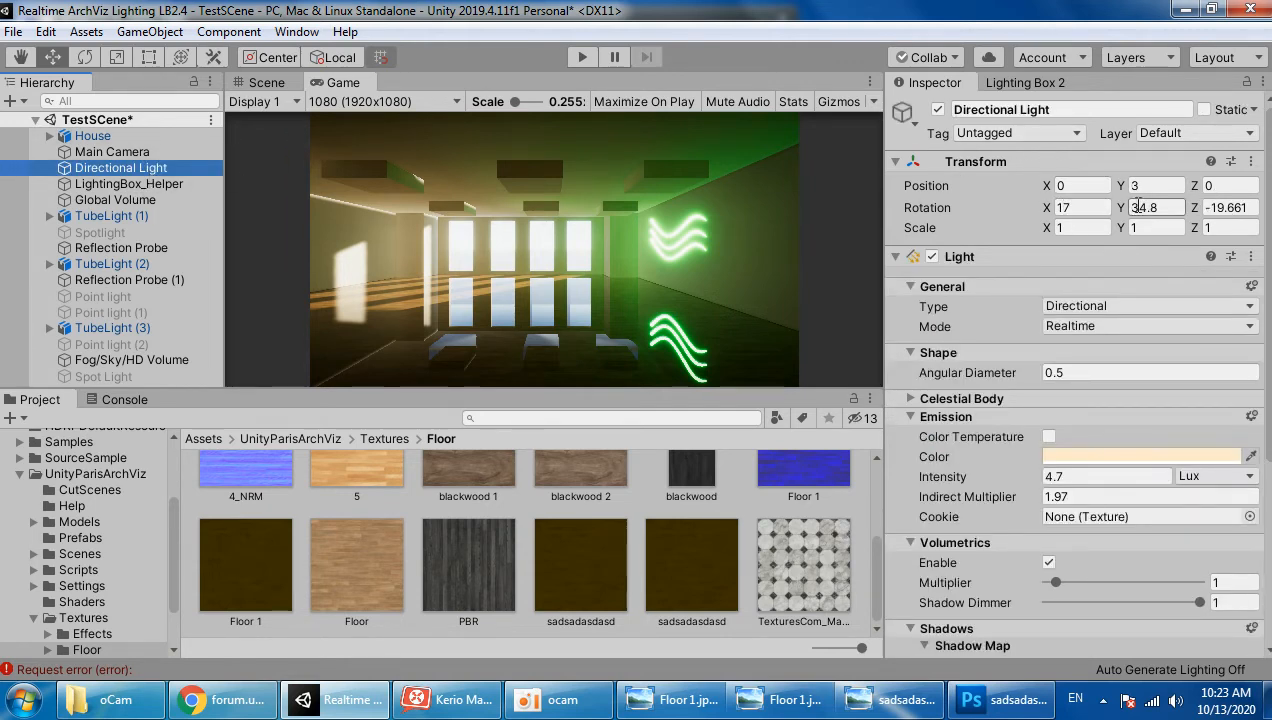
{"action": "left_click_drag", "start_coordinate": [1137, 207], "coordinate": [600, 372]}
{"action": "left_click_drag", "start_coordinate": [1048, 207], "coordinate": [1061, 232]}
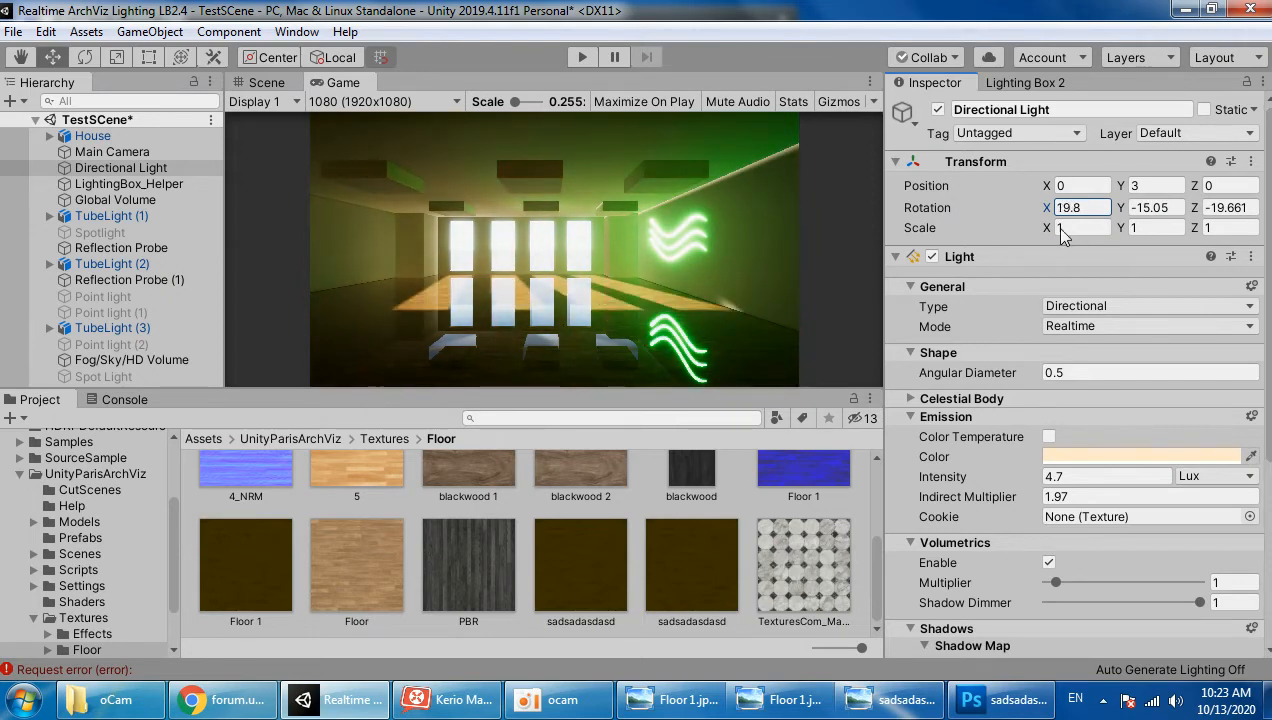
Step: In Lighting Box 2's color grading, set Exposure to 1.43 and Gamma to 0.3
{"action": "left_click", "coordinate": [1018, 84]}
{"action": "left_click", "coordinate": [1120, 188]}
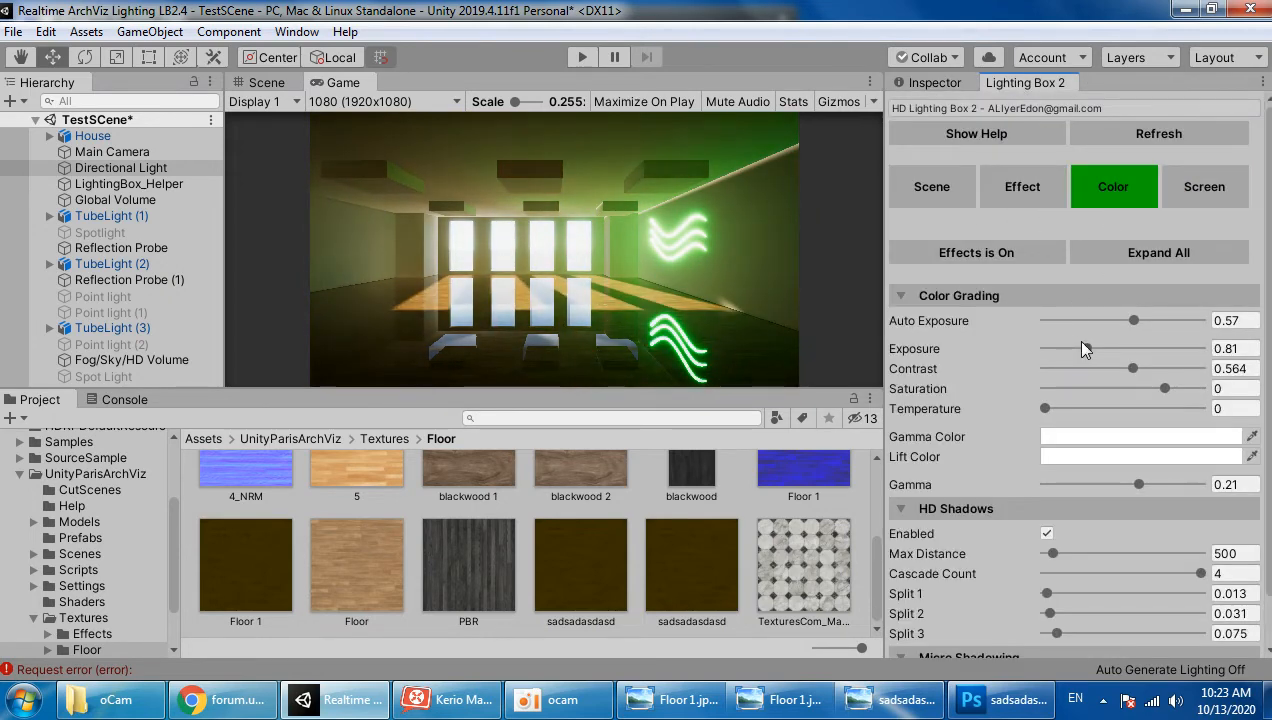
{"action": "left_click_drag", "start_coordinate": [1082, 345], "coordinate": [1117, 349]}
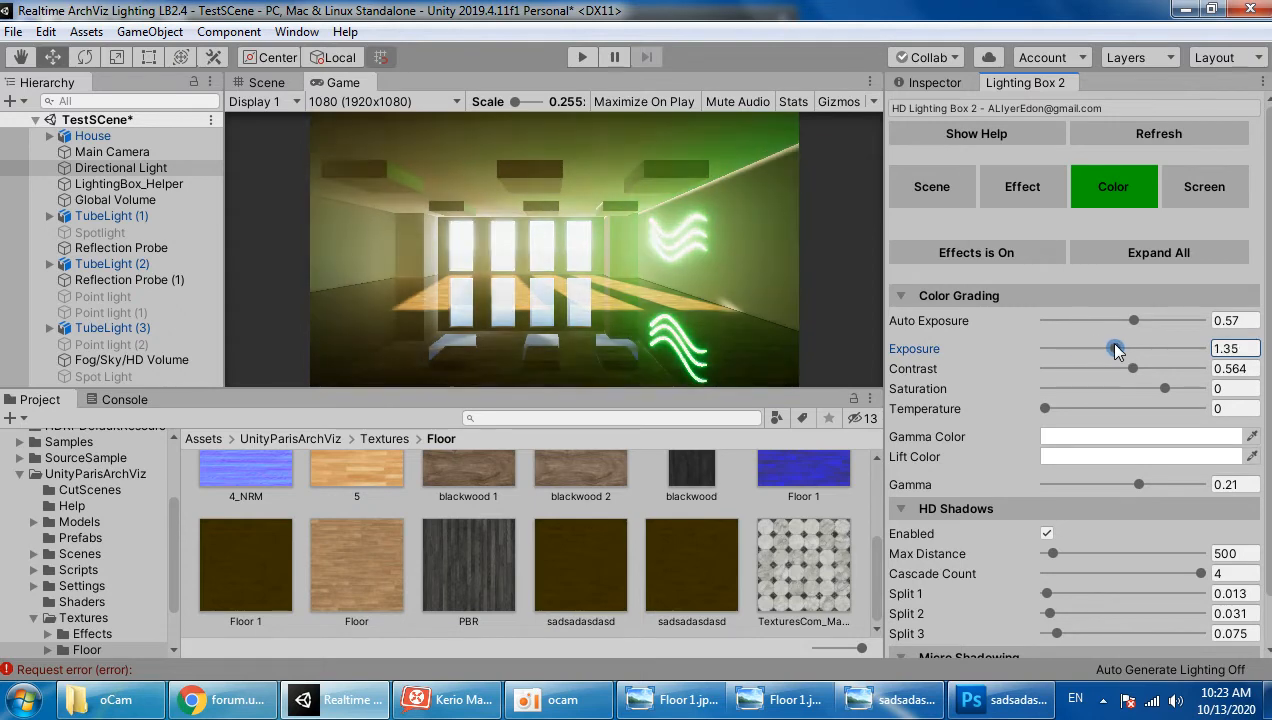
{"action": "scroll", "coordinate": [1100, 420], "scroll_direction": "down", "scroll_amount": 2}
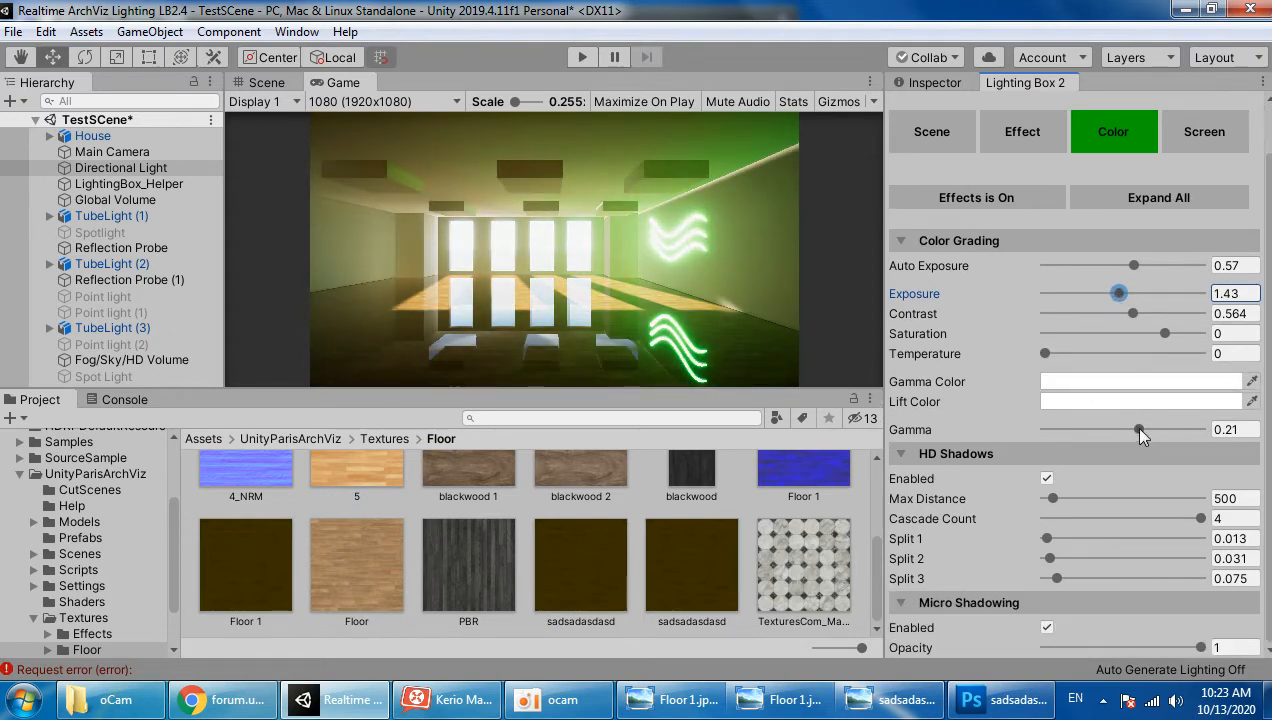
{"action": "mouse_move", "coordinate": [1136, 429]}
{"action": "left_mouse_down"}
{"action": "mouse_move", "coordinate": [1198, 430]}
{"action": "mouse_move", "coordinate": [1130, 431]}
{"action": "mouse_move", "coordinate": [1147, 431]}
{"action": "left_mouse_up"}
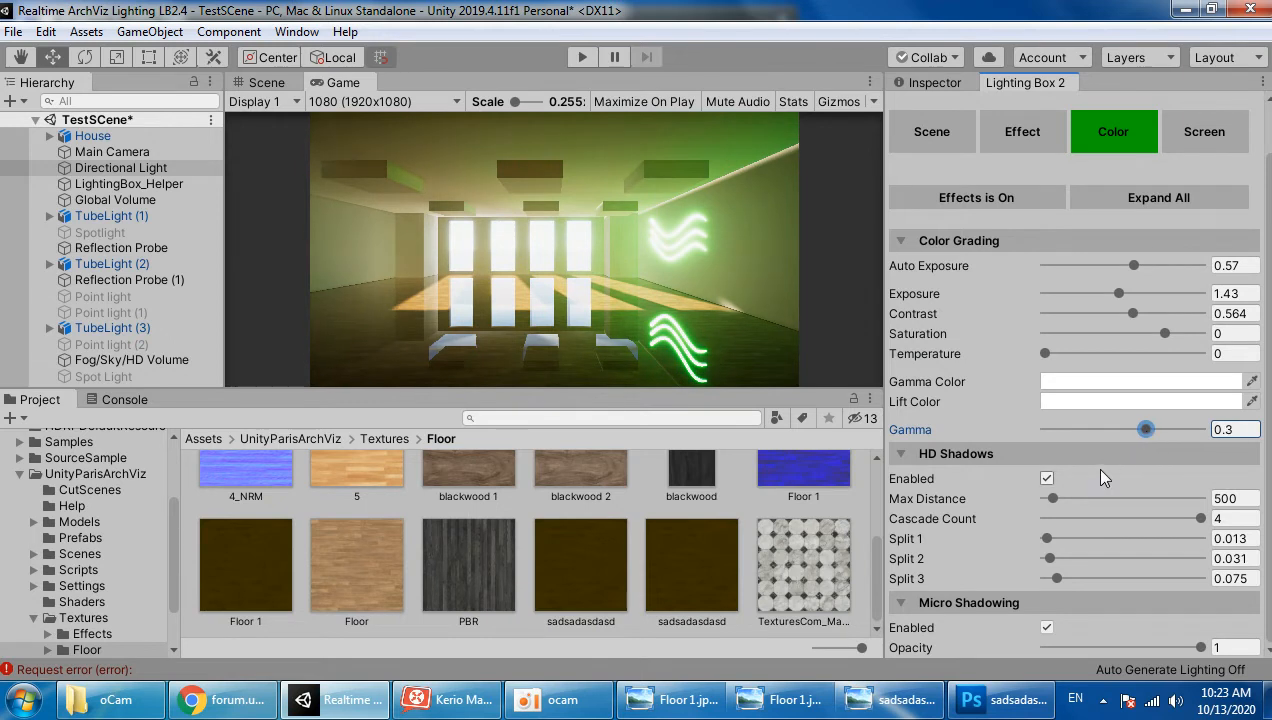
Step: Toggle HD Shadows, Micro Shadowing and Ambient Occlusion to compare the room's look, and review the Effect settings
{"action": "left_click", "coordinate": [1045, 478]}
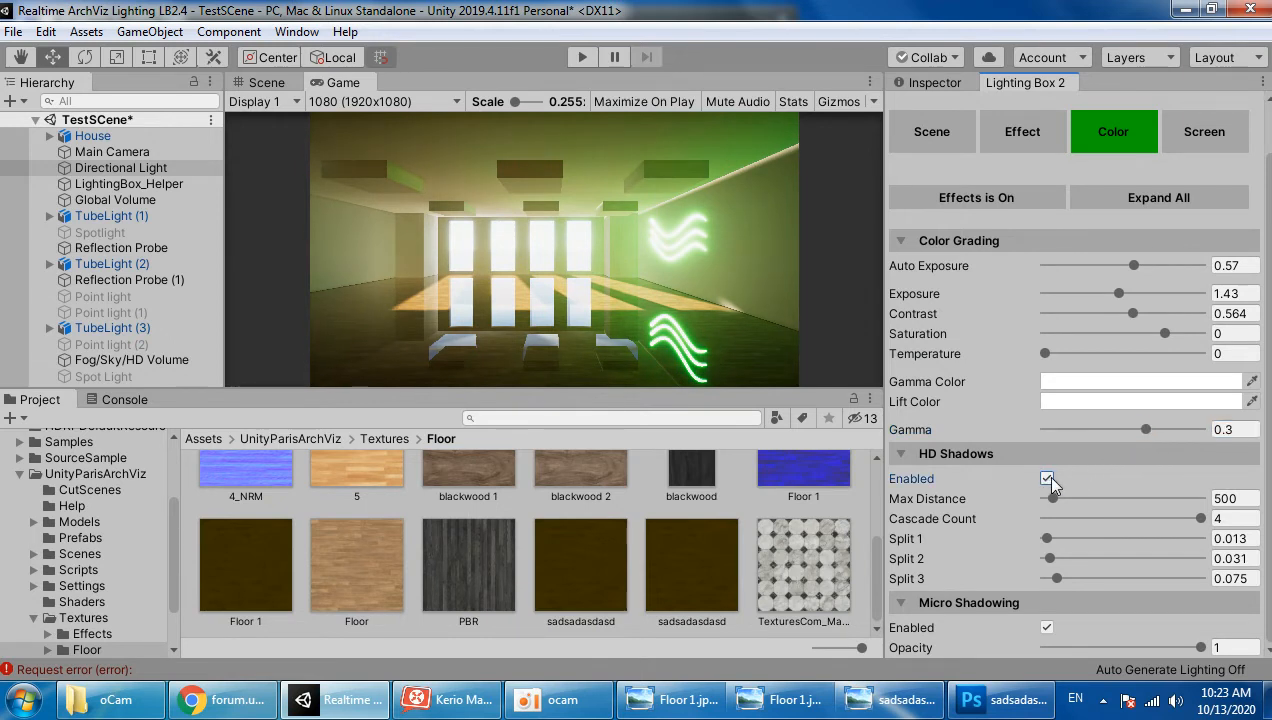
{"action": "left_click", "coordinate": [1045, 627]}
{"action": "scroll", "coordinate": [1030, 460], "scroll_direction": "up", "scroll_amount": 3}
{"action": "left_click", "coordinate": [1192, 191]}
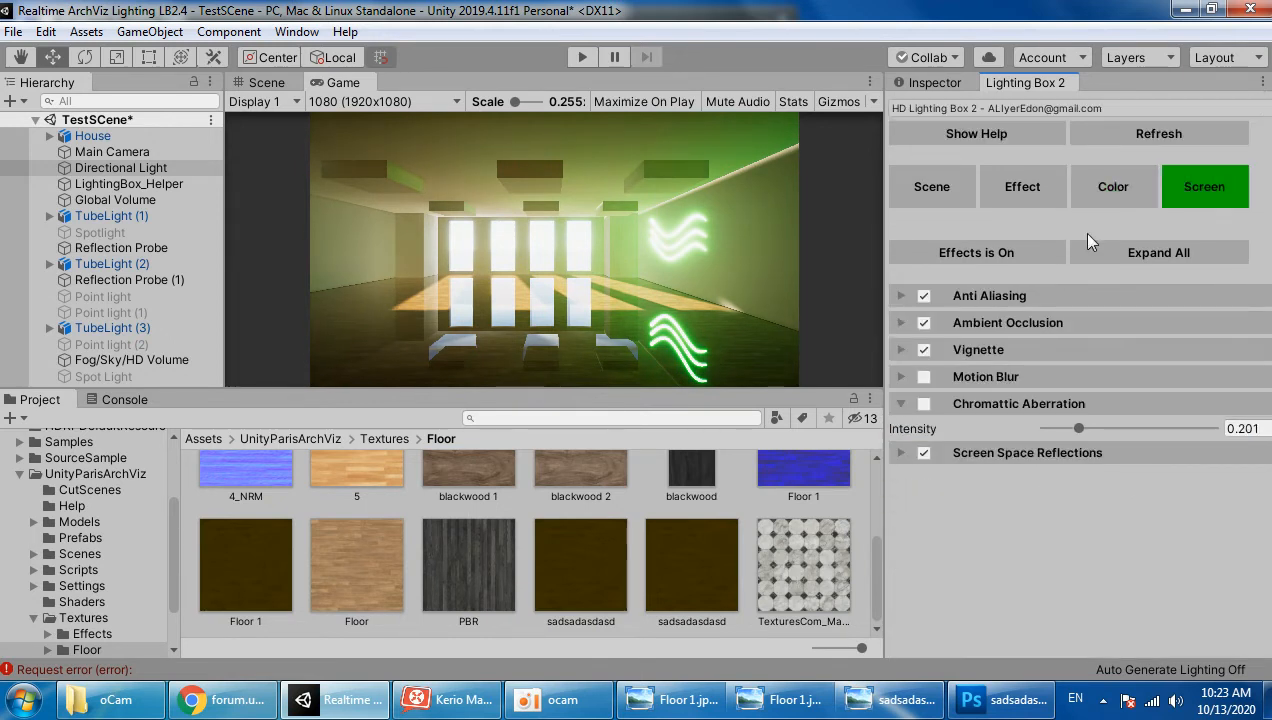
{"action": "left_click", "coordinate": [924, 322]}
{"action": "left_click", "coordinate": [1082, 195]}
{"action": "left_click", "coordinate": [1020, 198]}
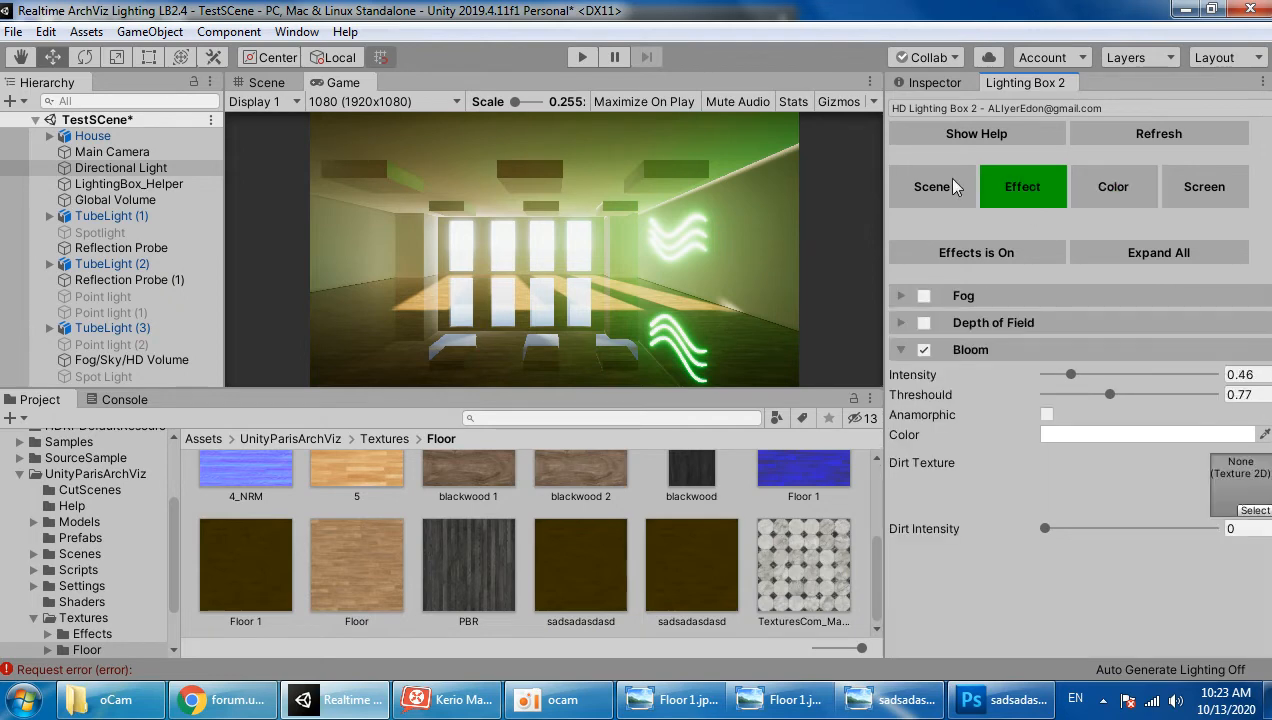
Step: In the scene lighting settings, set Indirect Diffuse to 0.263, sun Intensity to 5.19, Indirect Intensity to 2.79 and ambient Exposure to 2.27
{"action": "left_click", "coordinate": [925, 174]}
{"action": "scroll", "coordinate": [1013, 458], "scroll_direction": "down", "scroll_amount": 3}
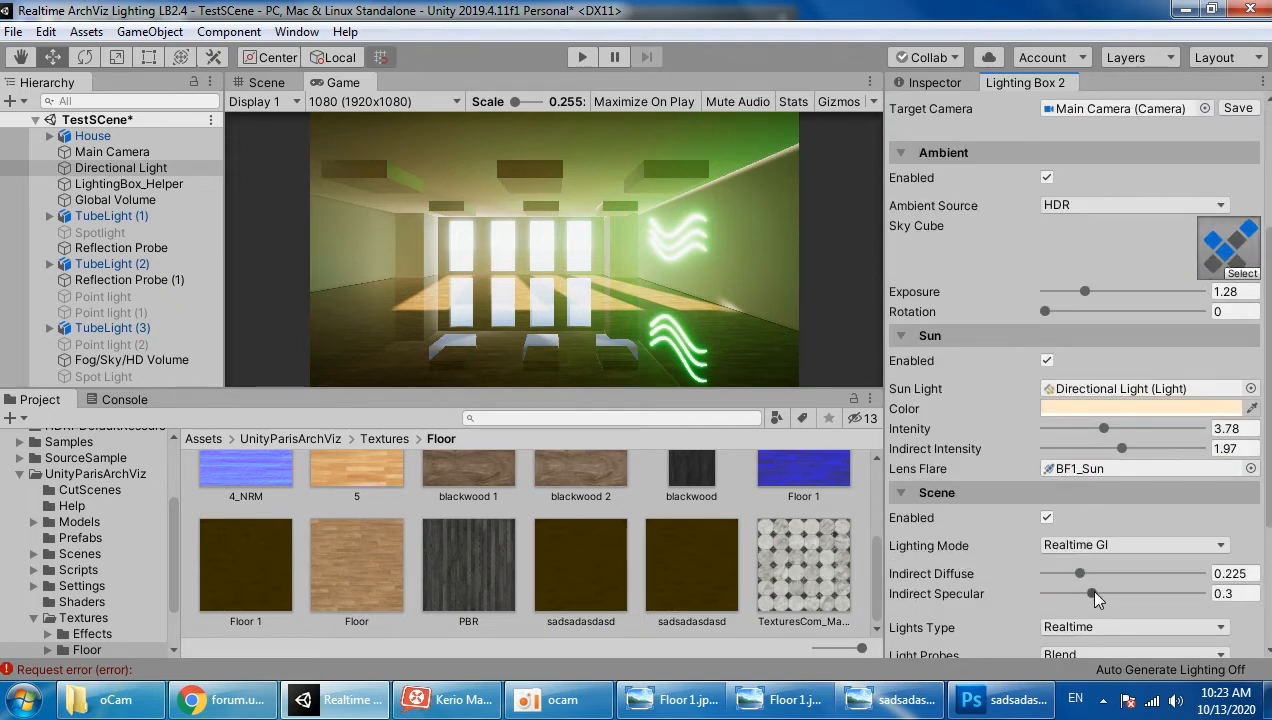
{"action": "mouse_move", "coordinate": [1080, 573]}
{"action": "left_mouse_down"}
{"action": "mouse_move", "coordinate": [1018, 568]}
{"action": "mouse_move", "coordinate": [1107, 578]}
{"action": "mouse_move", "coordinate": [1085, 570]}
{"action": "left_mouse_up"}
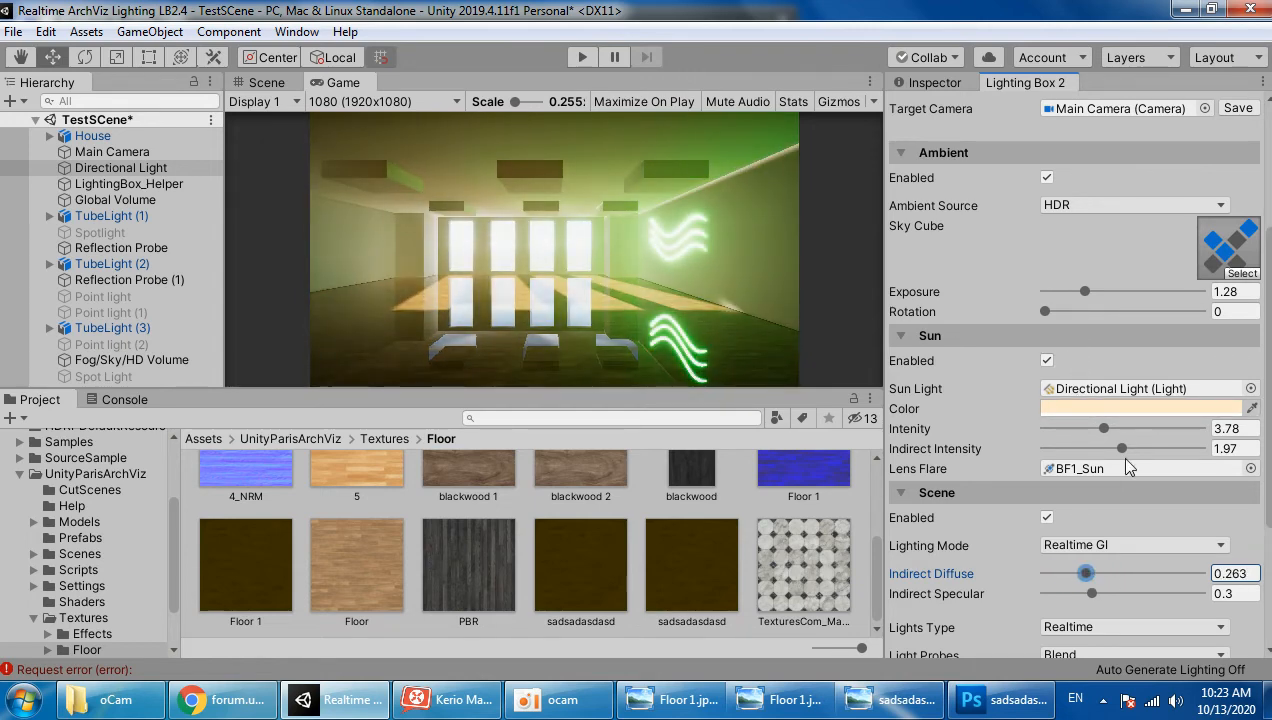
{"action": "mouse_move", "coordinate": [1121, 448]}
{"action": "left_mouse_down"}
{"action": "mouse_move", "coordinate": [1175, 450]}
{"action": "mouse_move", "coordinate": [1122, 432]}
{"action": "mouse_move", "coordinate": [1158, 432]}
{"action": "mouse_move", "coordinate": [1128, 433]}
{"action": "left_mouse_up"}
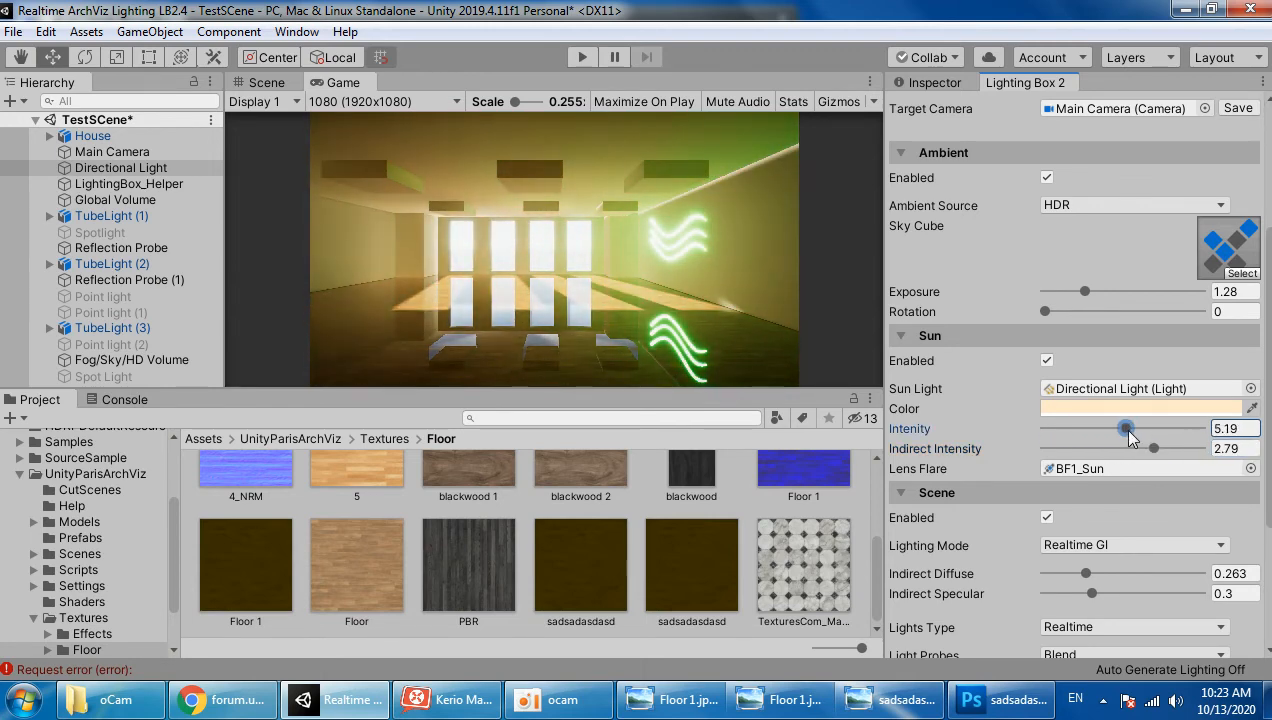
{"action": "mouse_move", "coordinate": [1087, 298]}
{"action": "left_mouse_down"}
{"action": "mouse_move", "coordinate": [1185, 298]}
{"action": "mouse_move", "coordinate": [1040, 293]}
{"action": "mouse_move", "coordinate": [1107, 300]}
{"action": "left_mouse_up"}
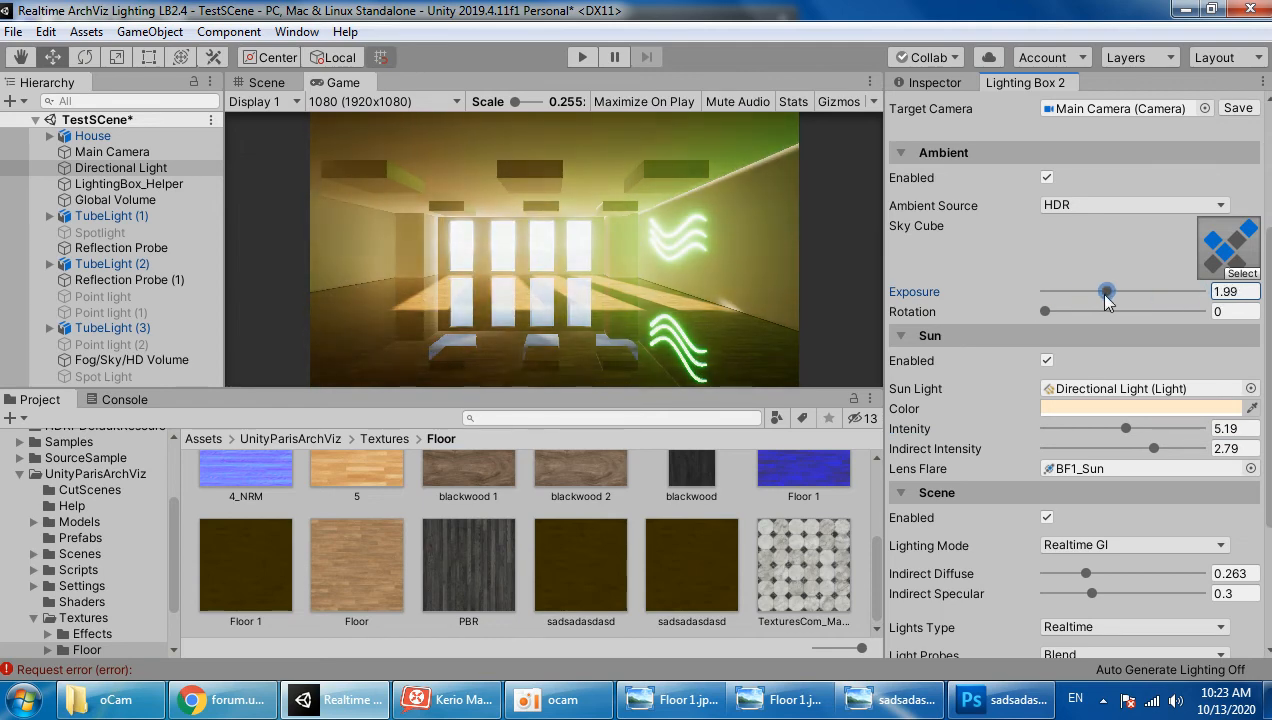
Step: Set the sun color to white (FFFFFF) and check the room's lighting in the Scene and Game views
{"action": "left_click", "coordinate": [265, 82]}
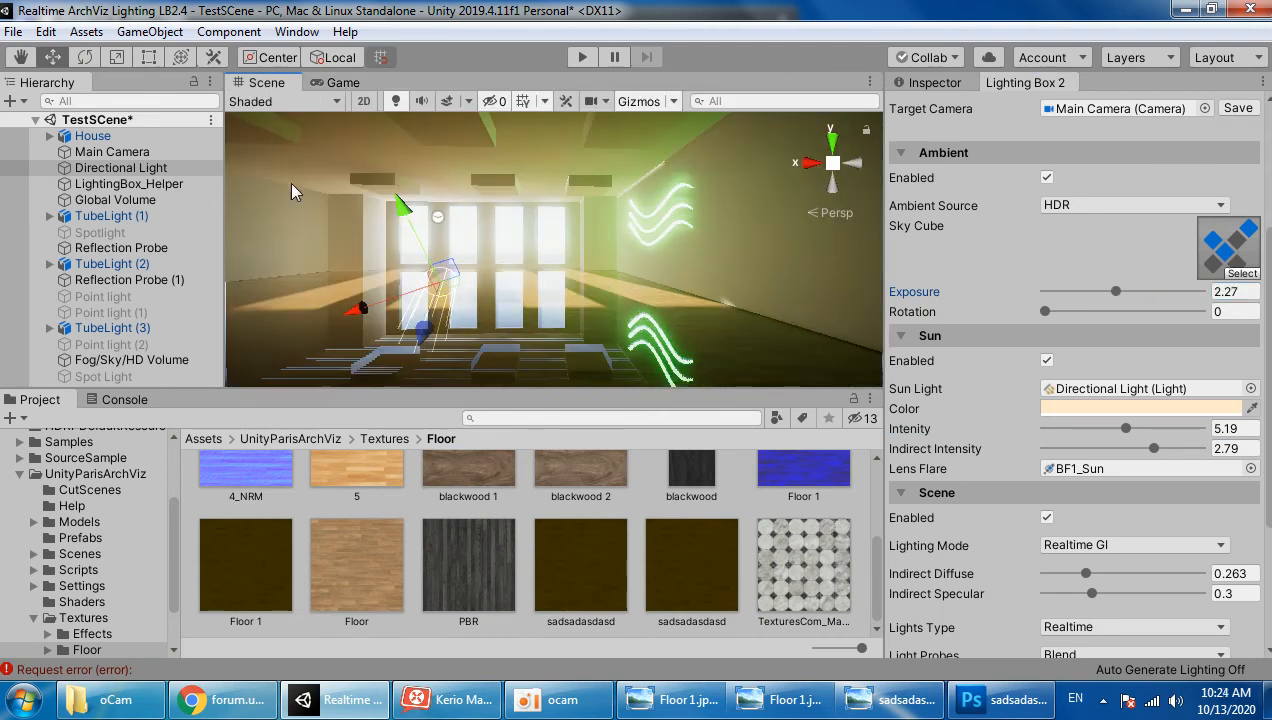
{"action": "right_click_drag", "start_coordinate": [420, 250], "coordinate": [962, 311]}
{"action": "right_click_drag", "start_coordinate": [840, 299], "coordinate": [610, 297]}
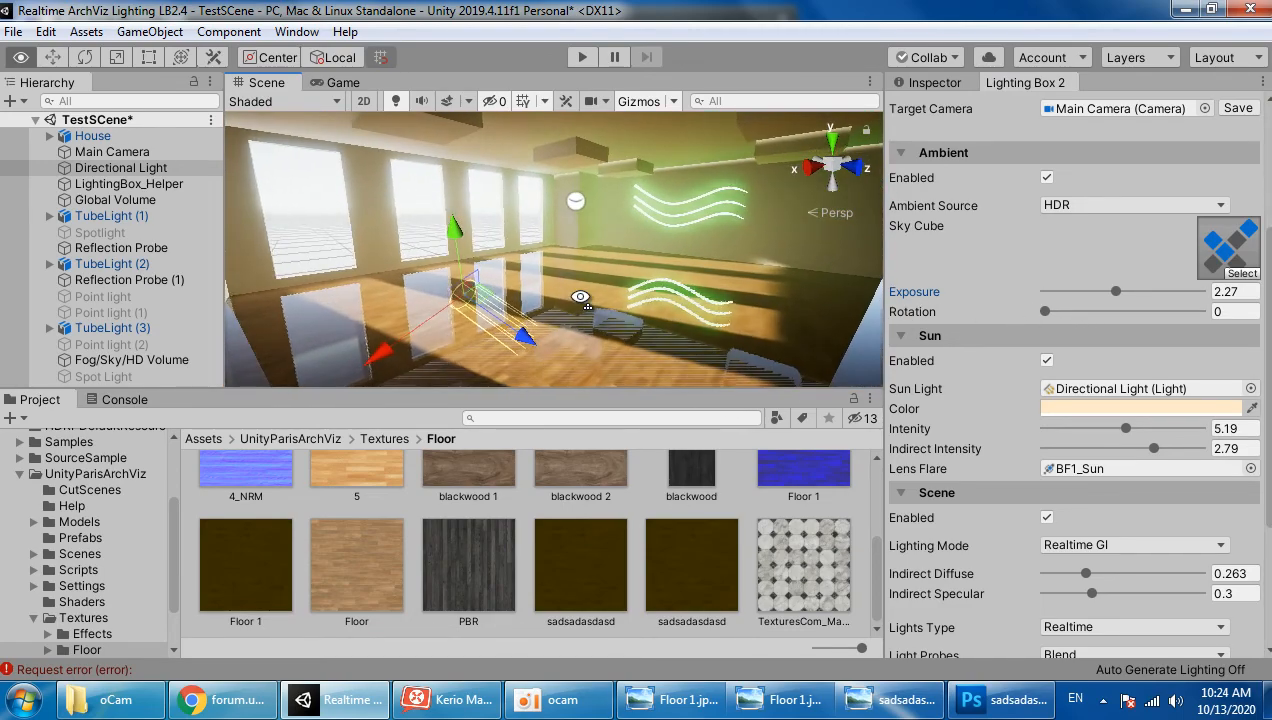
{"action": "left_click", "coordinate": [1070, 406]}
{"action": "left_click_drag", "start_coordinate": [952, 238], "coordinate": [775, 204]}
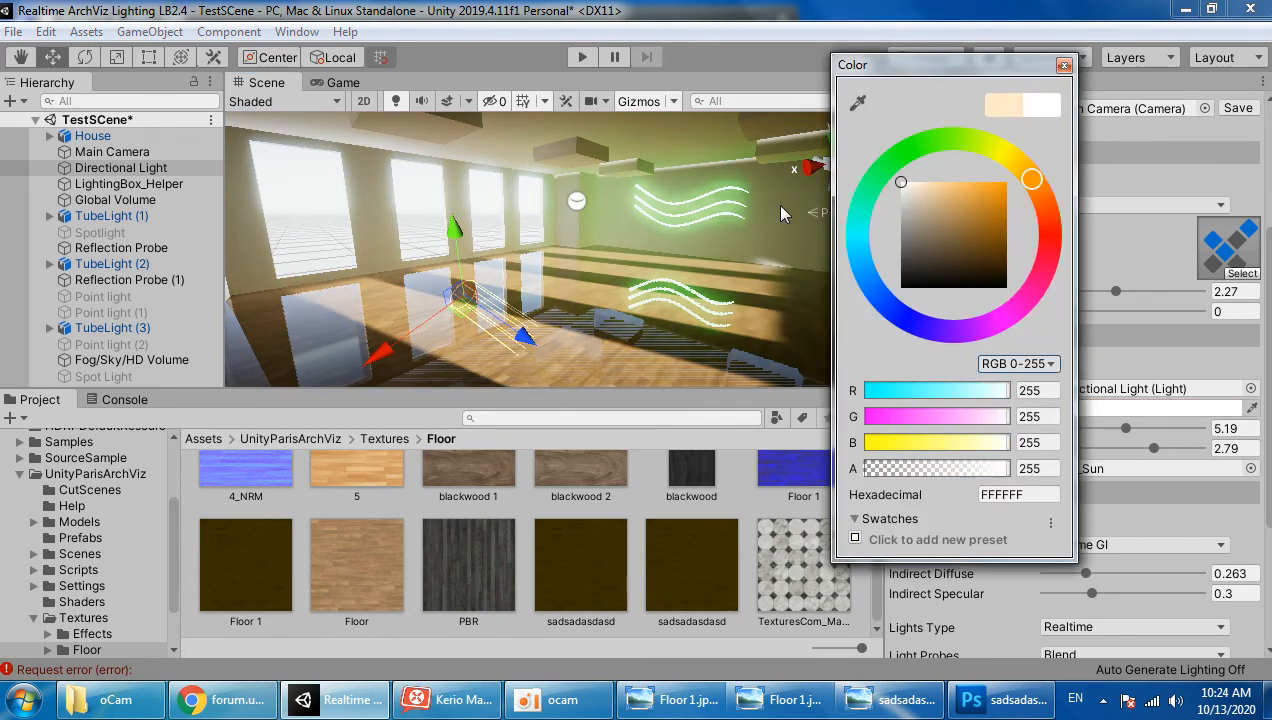
{"action": "left_click", "coordinate": [333, 81]}
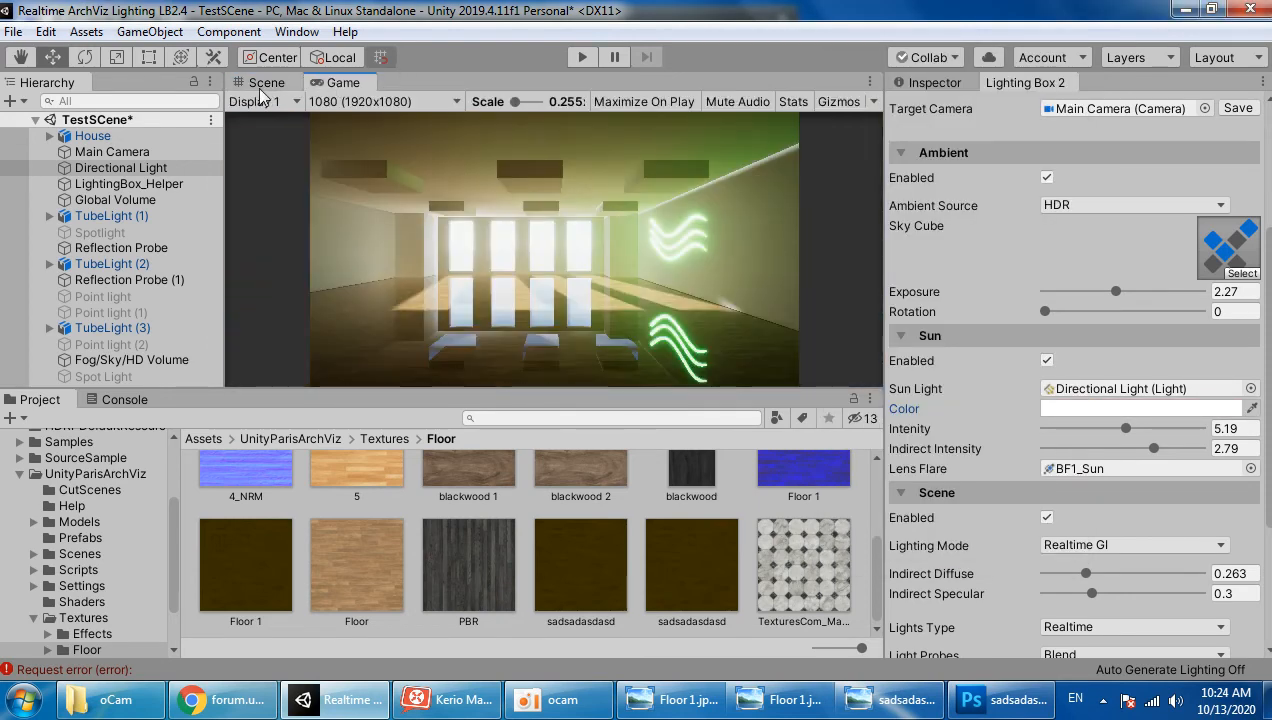
{"action": "left_click", "coordinate": [266, 82]}
{"action": "left_click", "coordinate": [555, 699]}
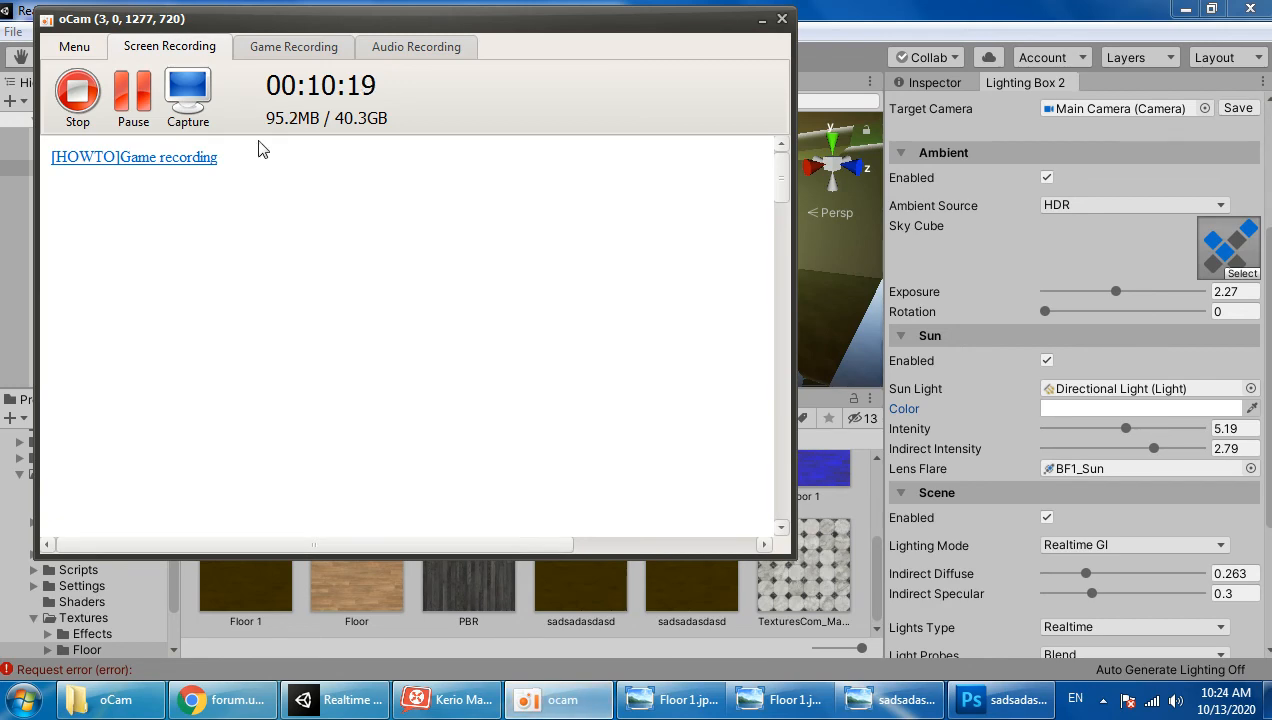